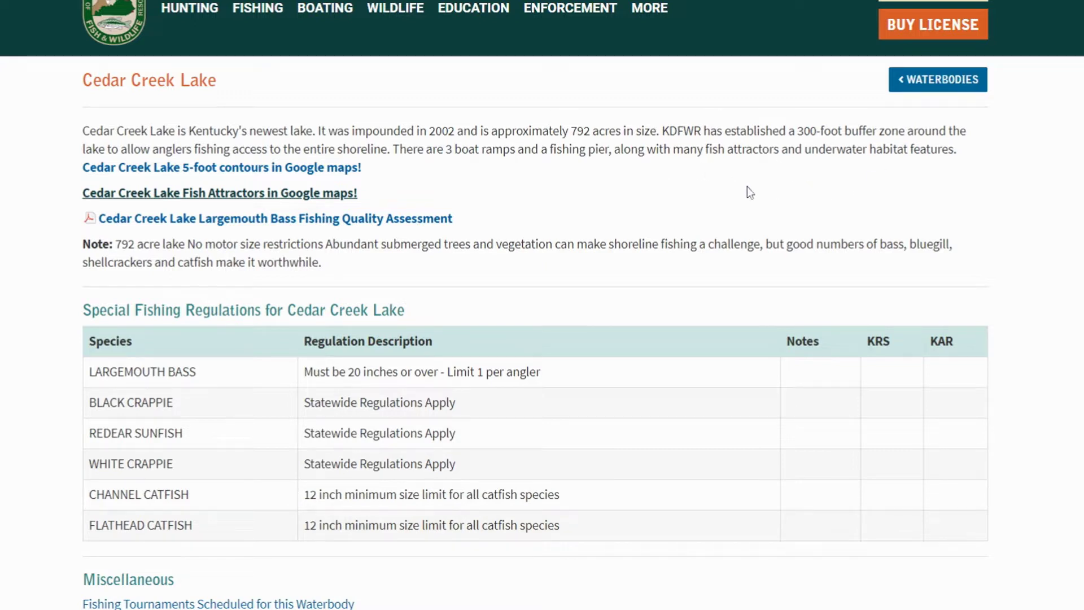
- Read through the lake description and special fishing regulations on the Cedar Creek Lake page
scroll(477, 315, down, 1)
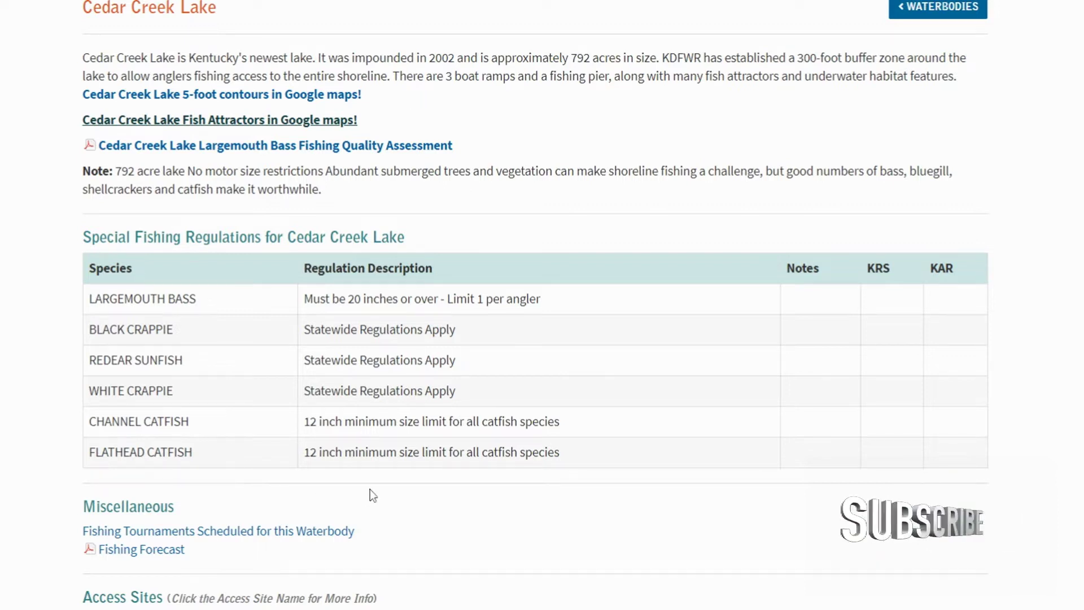
scroll(370, 490, up, 1)
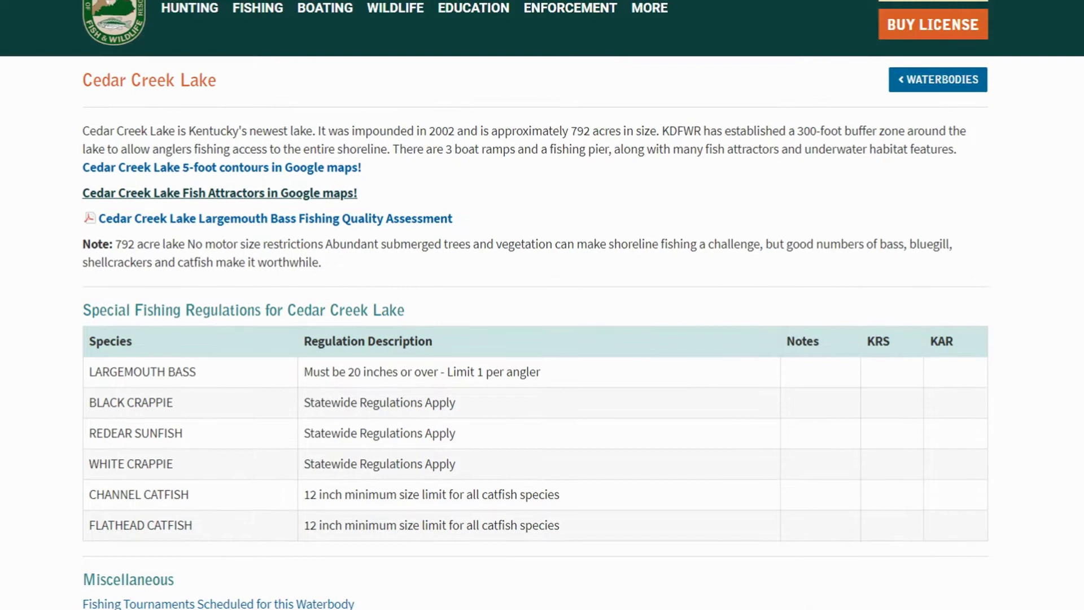
scroll(145, 279, up, 1)
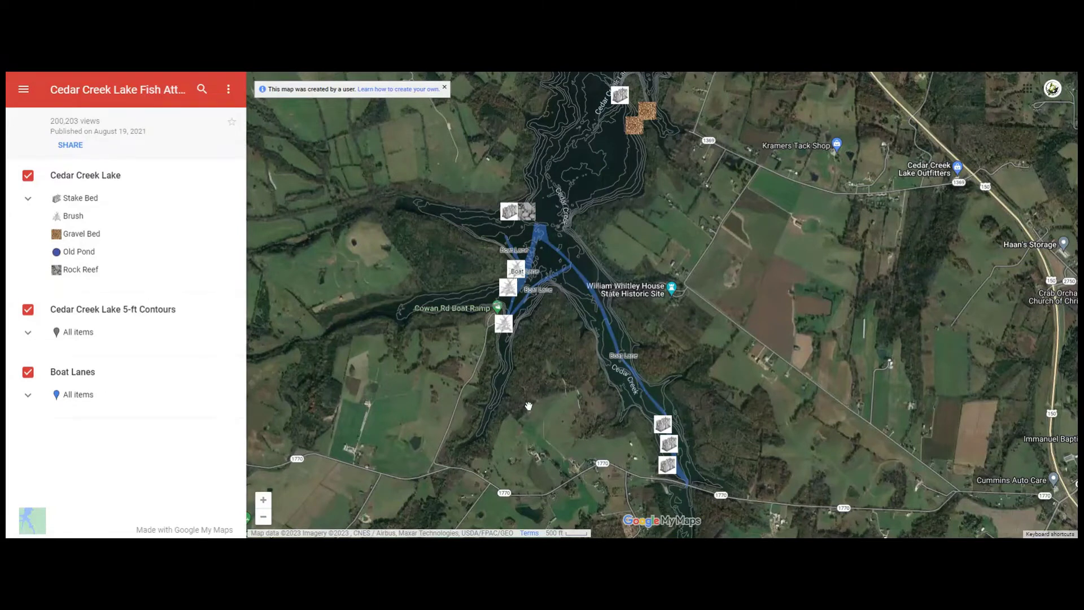
- Hide the Cedar Creek Lake 5-ft Contours and Boat Lanes layers on the fish attractors map
scroll(531, 398, down, 1)
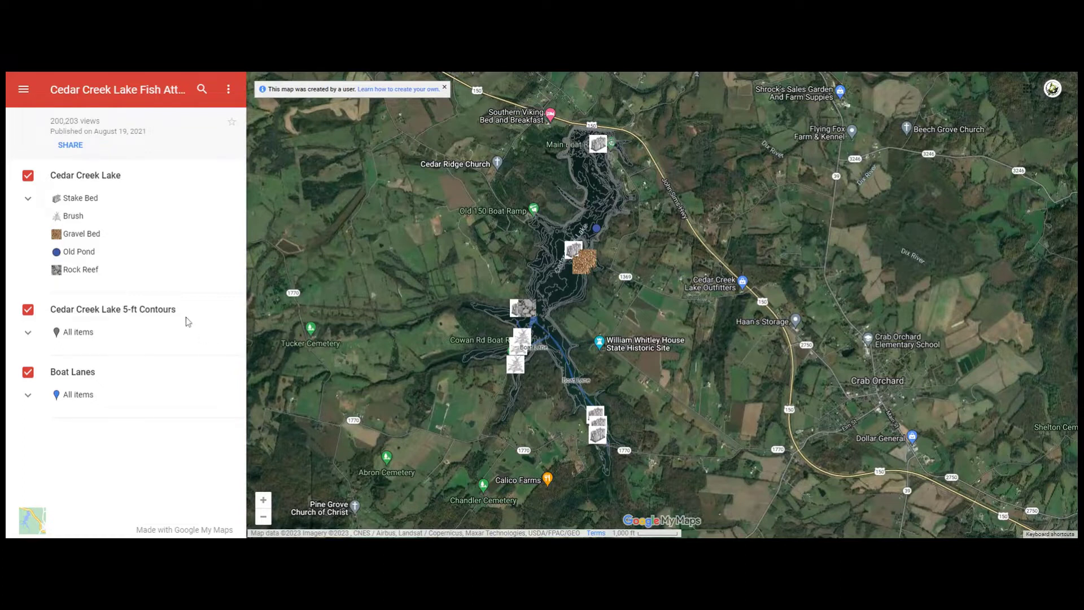
click(28, 309)
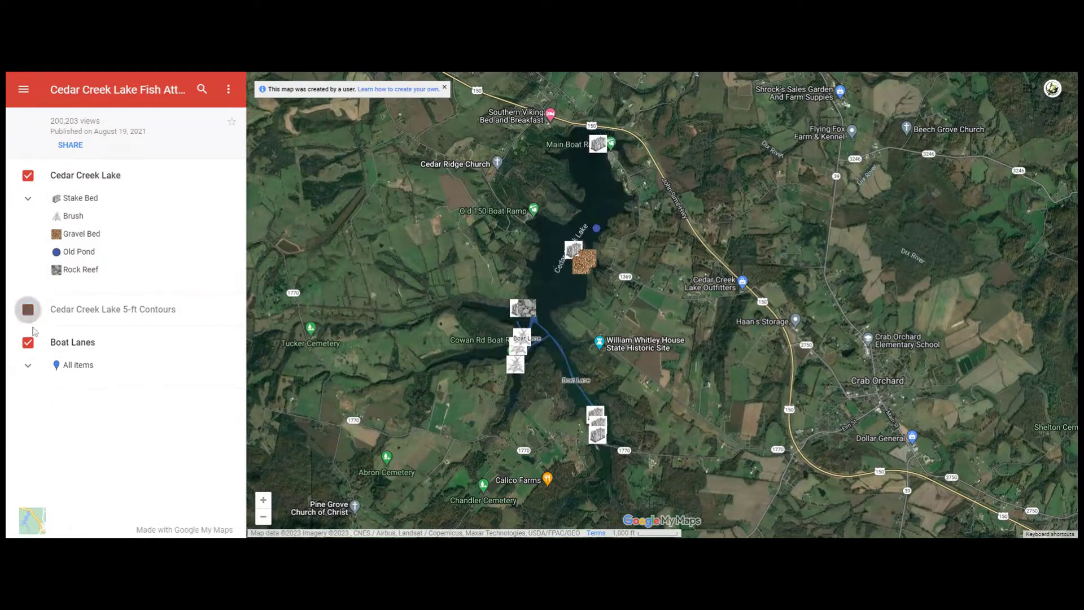
click(28, 342)
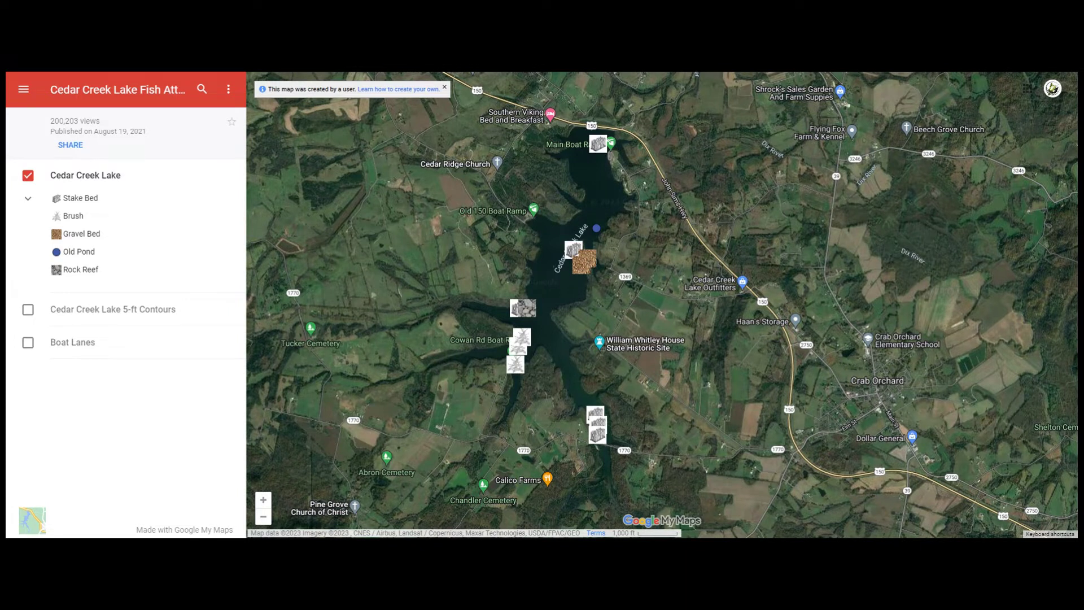
- Turn the Cedar Creek Lake 5-ft Contours layer back on and examine the lake's contour lines
click(27, 309)
scroll(541, 325, up, 2)
drag(541, 325, 594, 351)
scroll(599, 356, down, 1)
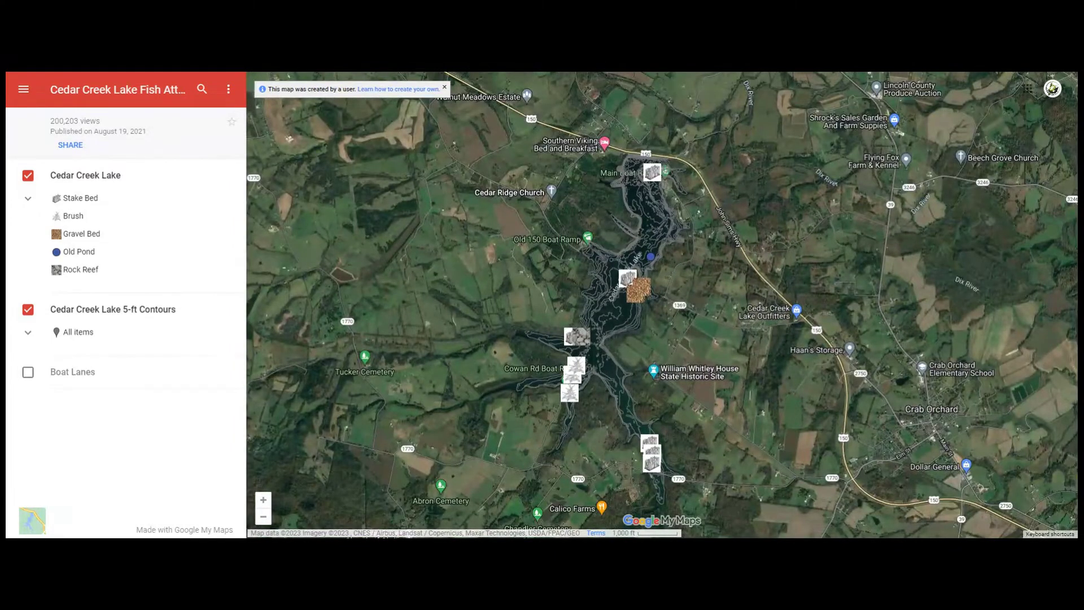
scroll(616, 315, up, 2)
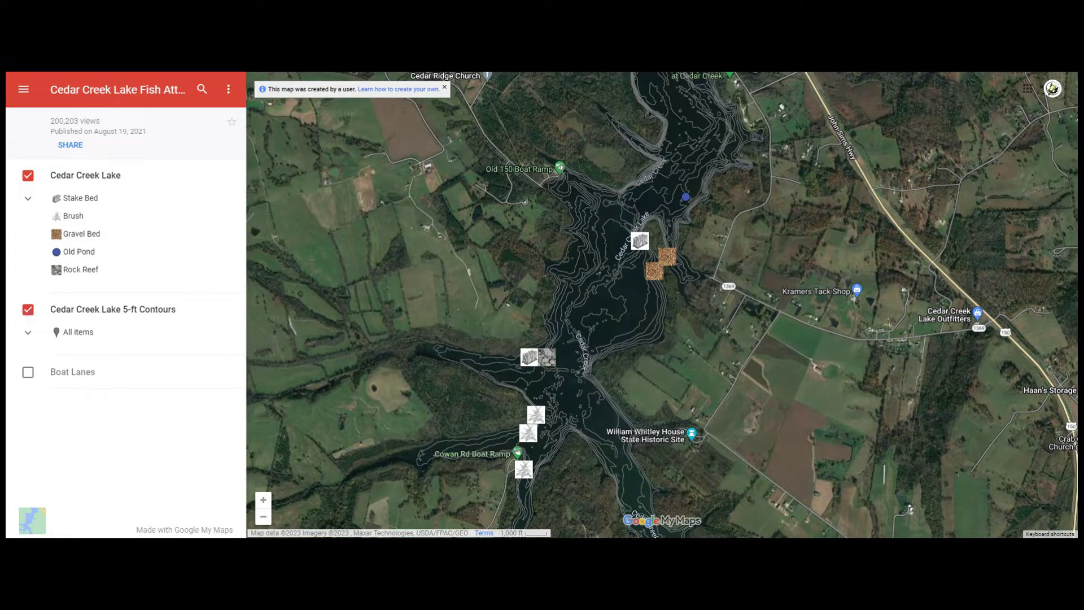
- View the Boat Lanes layer without the contours, and restore the 5-ft Contours layer alongside it
click(28, 311)
click(27, 345)
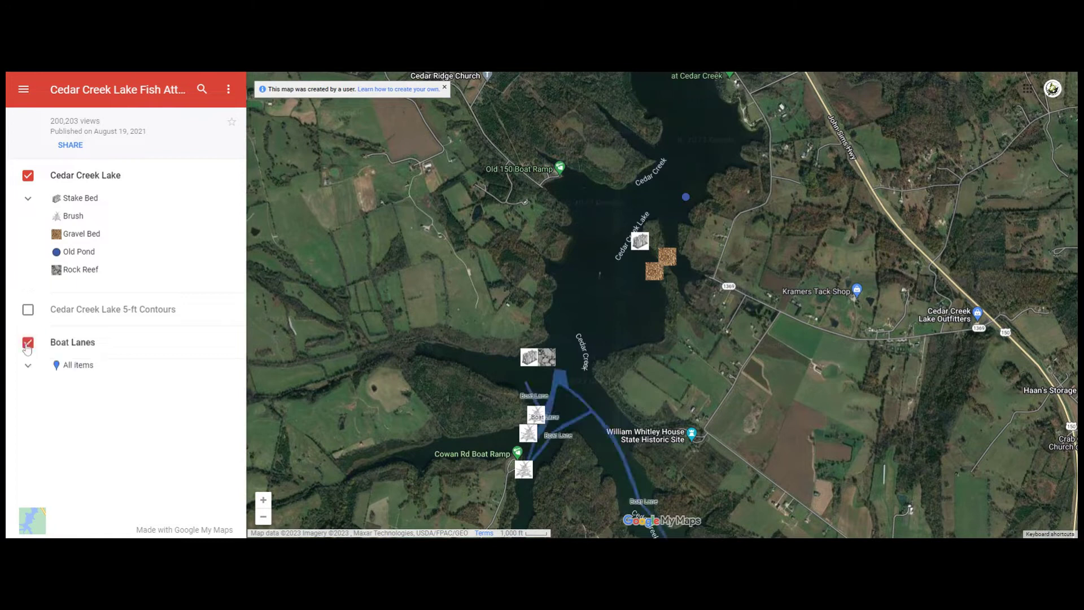
click(29, 310)
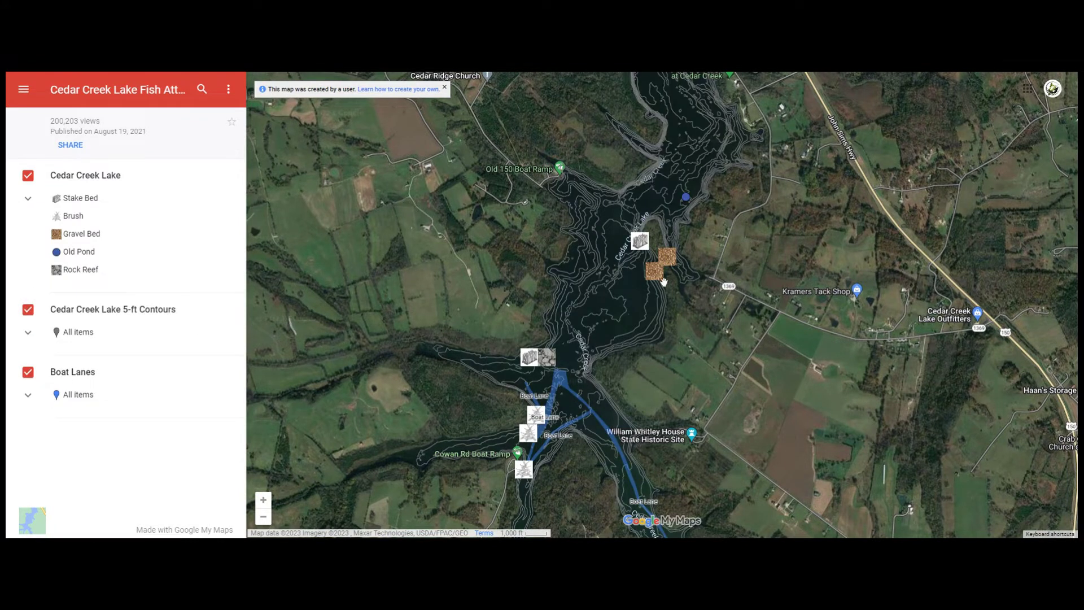
drag(619, 384, 609, 284)
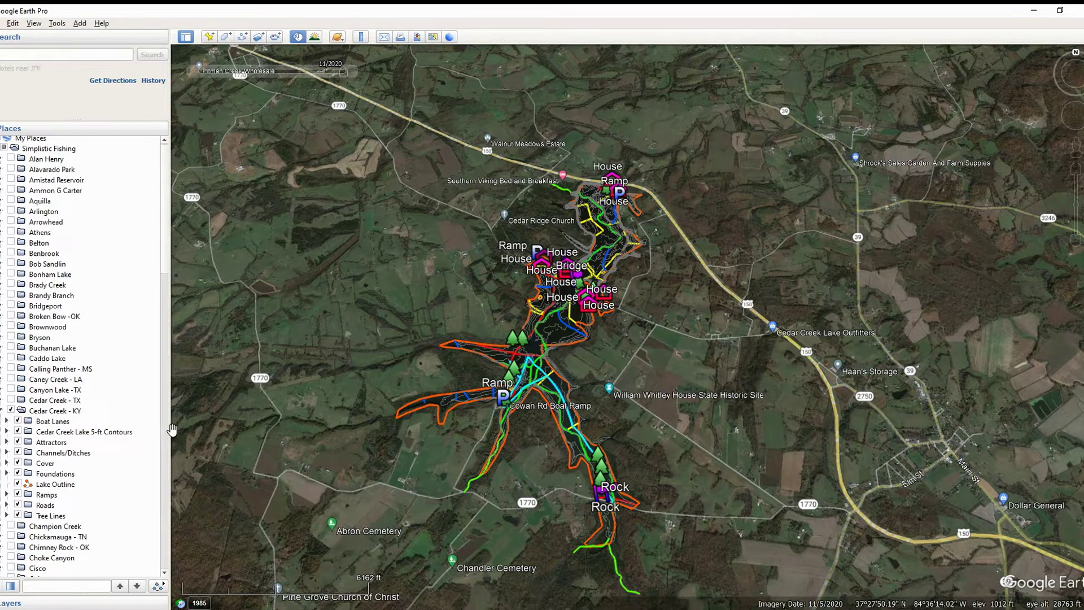
- In Google Earth Pro, widen the Places list and select the Cedar Creek - KY folder
drag(169, 429, 240, 430)
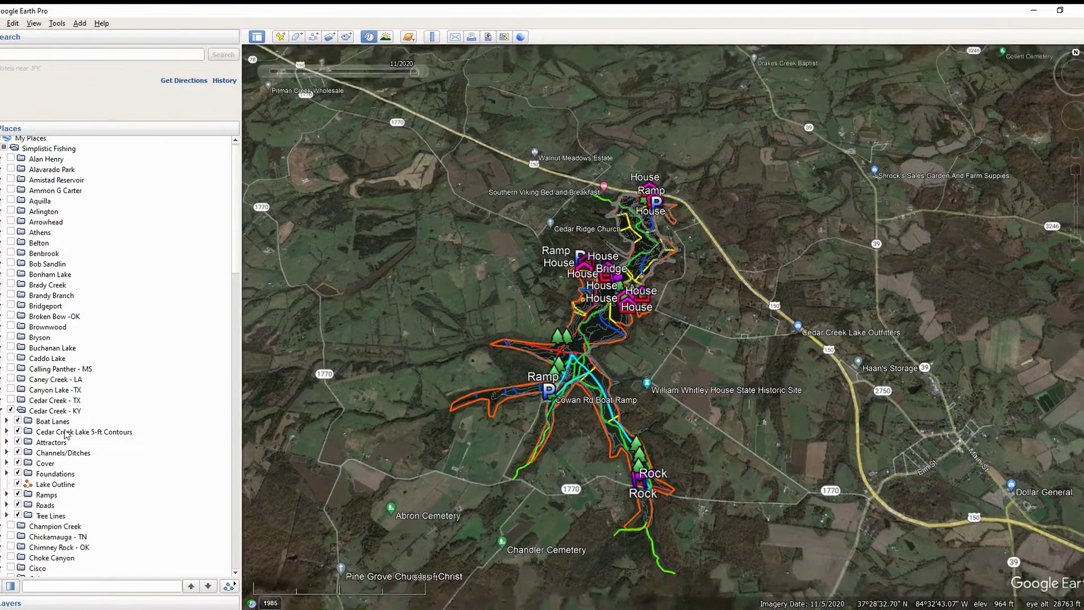
click(55, 410)
scroll(110, 442, down, 4)
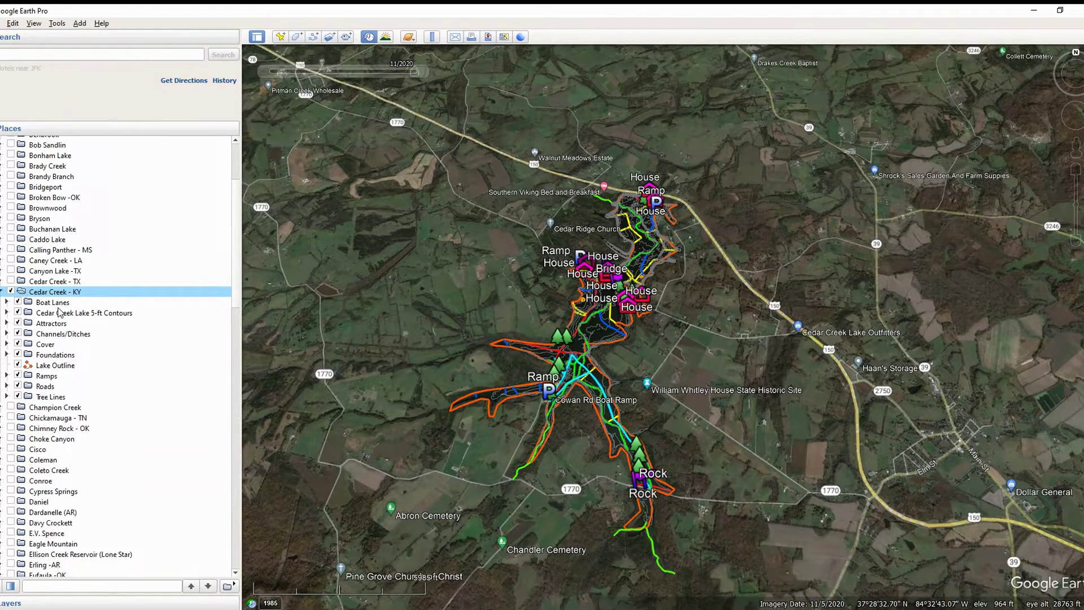
- Hide every layer in the Cedar Creek - KY folder except Boat Lanes
click(18, 313)
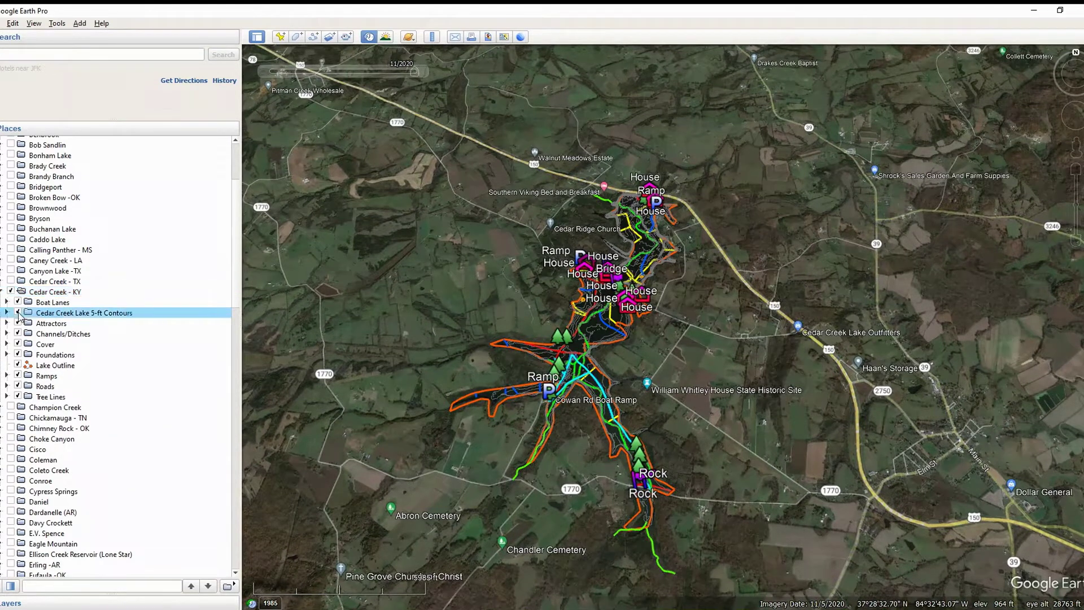
click(18, 323)
click(17, 334)
click(18, 344)
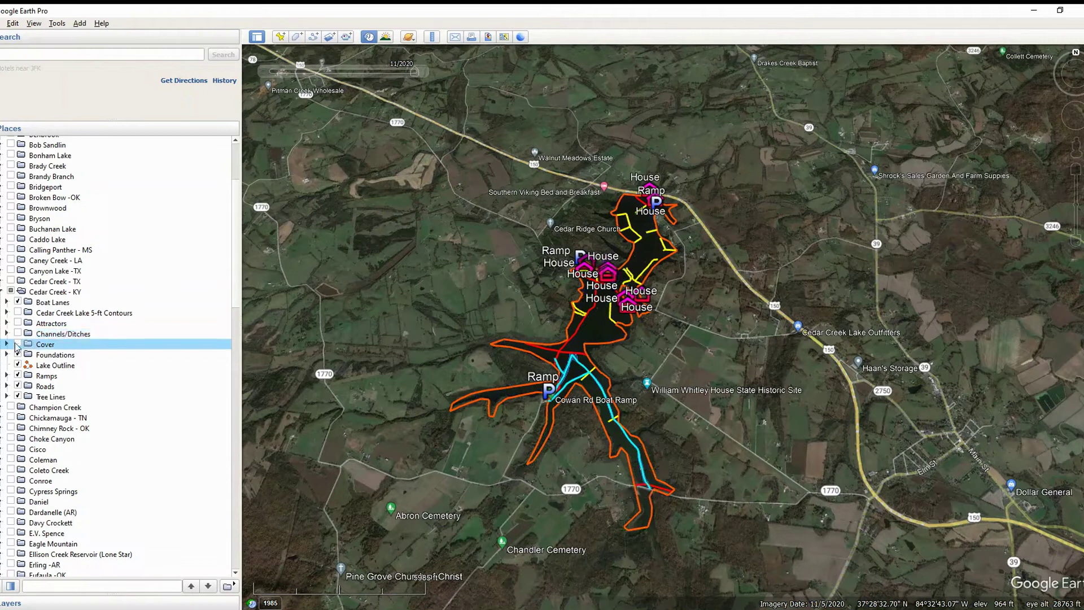
click(17, 354)
click(18, 365)
click(18, 376)
click(18, 387)
click(18, 397)
click(18, 397)
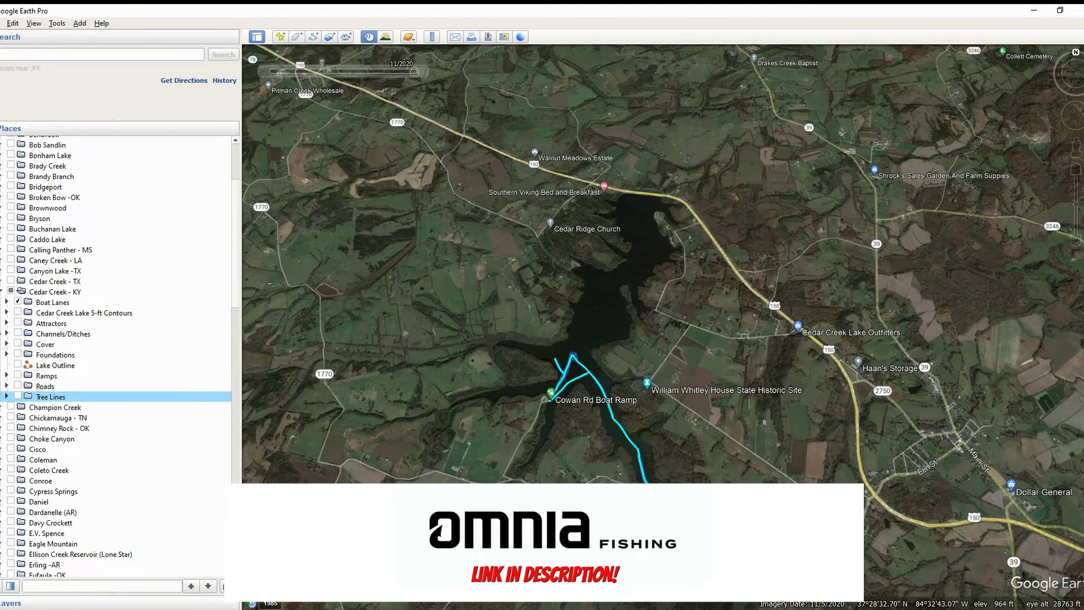
- Replace the Boat Lanes layer with the Cedar Creek Lake 5-ft Contours, and swap those for the Attractors layer
click(17, 302)
click(18, 313)
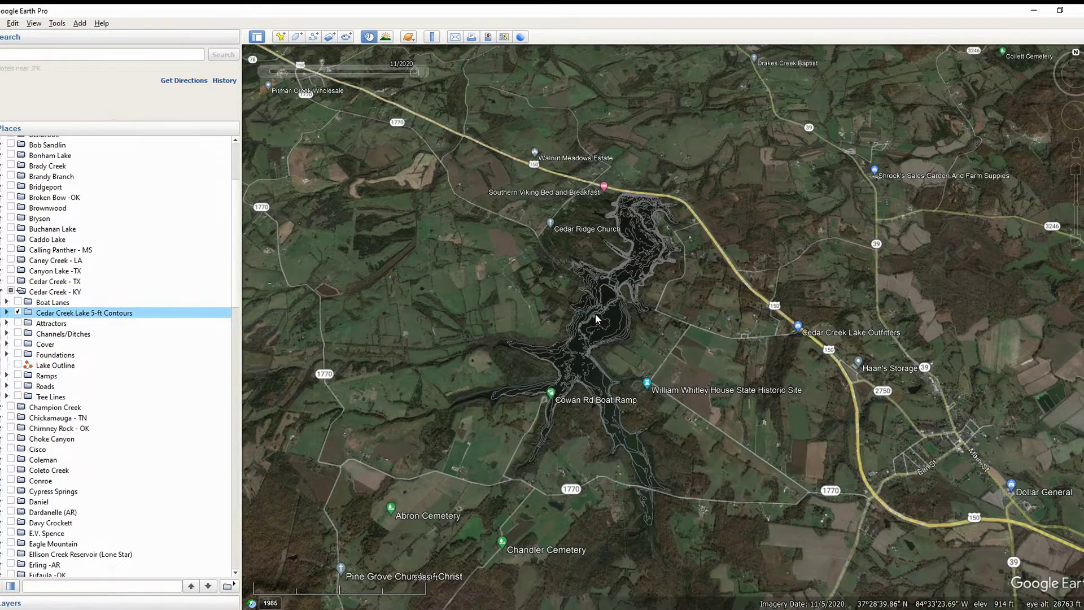
click(18, 312)
click(18, 323)
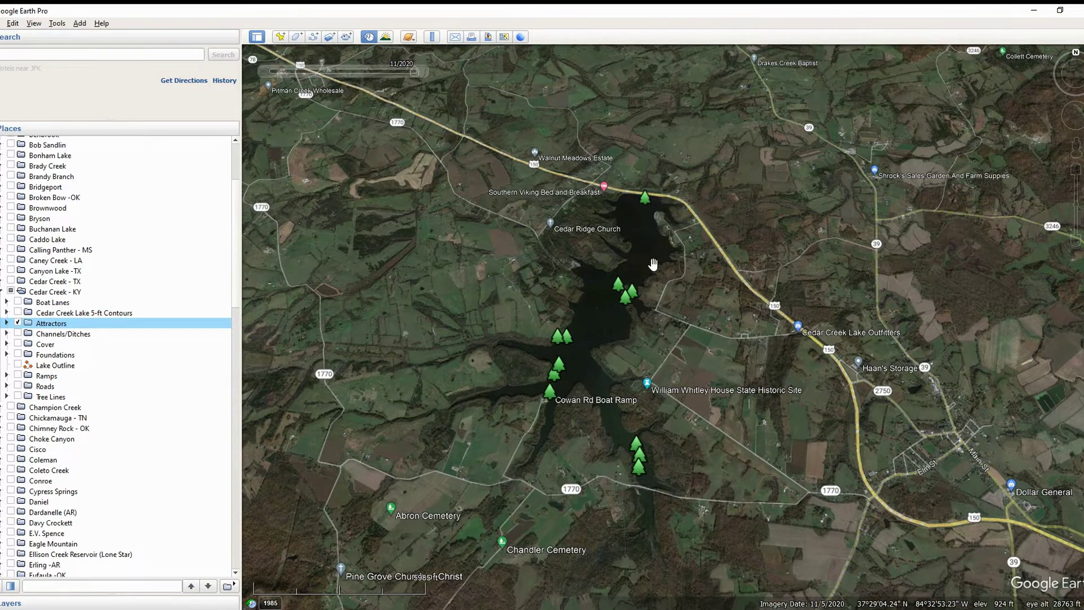
- Expand the Attractors folder, review its stake bed, gravel bed, rock reef and brush placemarks, and collapse it
click(6, 324)
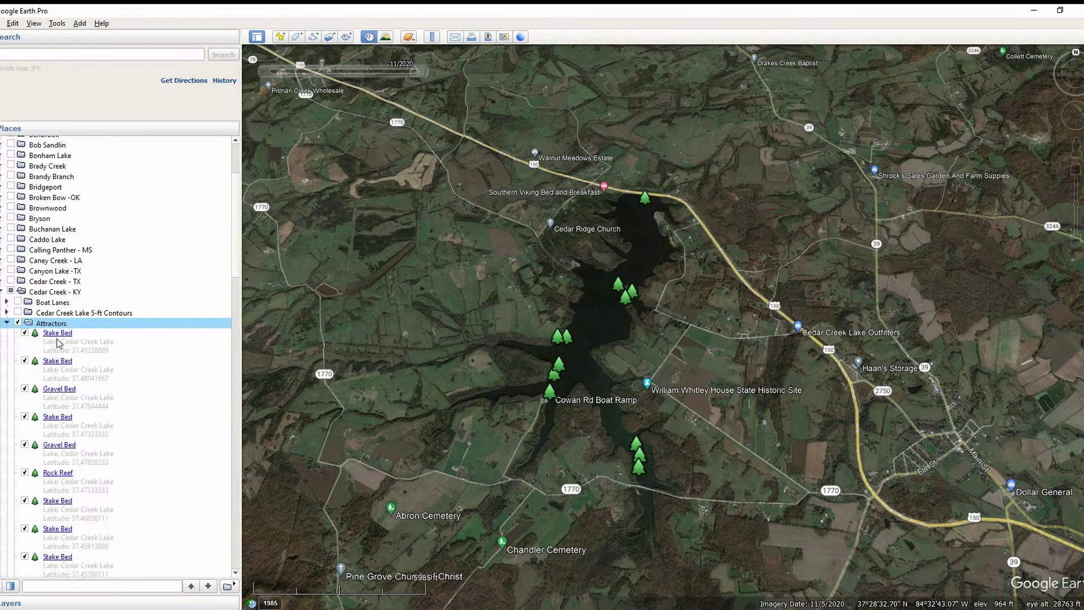
scroll(82, 497, down, 1)
scroll(87, 519, down, 4)
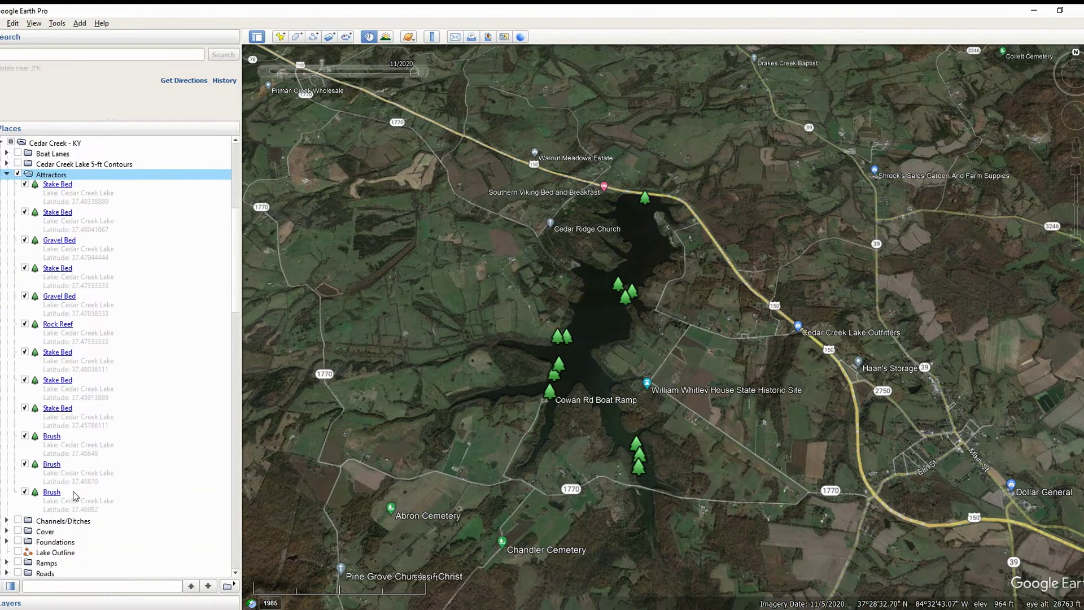
scroll(80, 469, up, 4)
scroll(64, 506, down, 2)
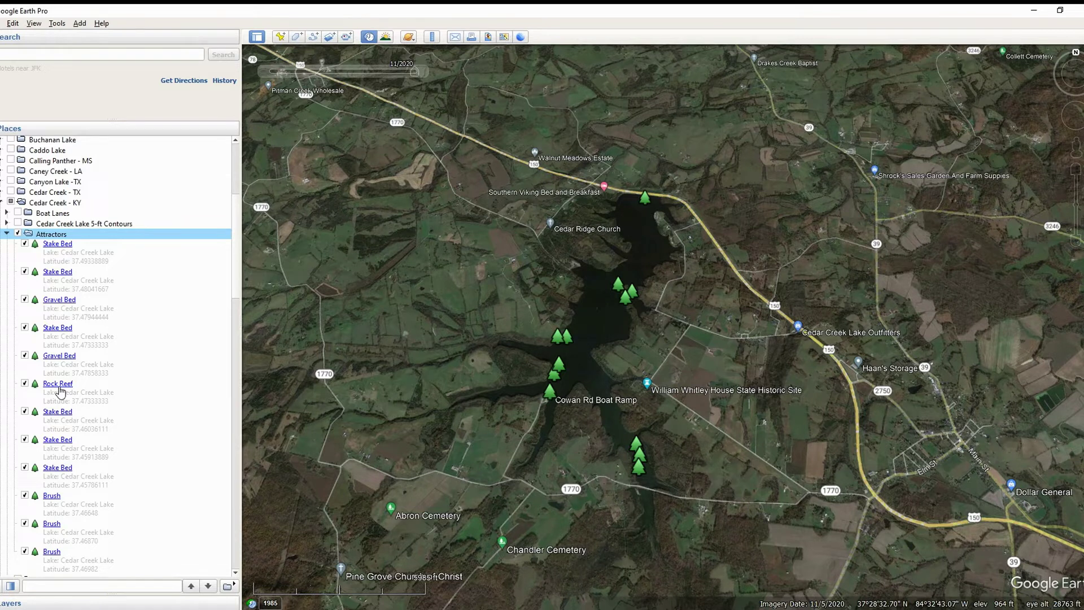
click(6, 234)
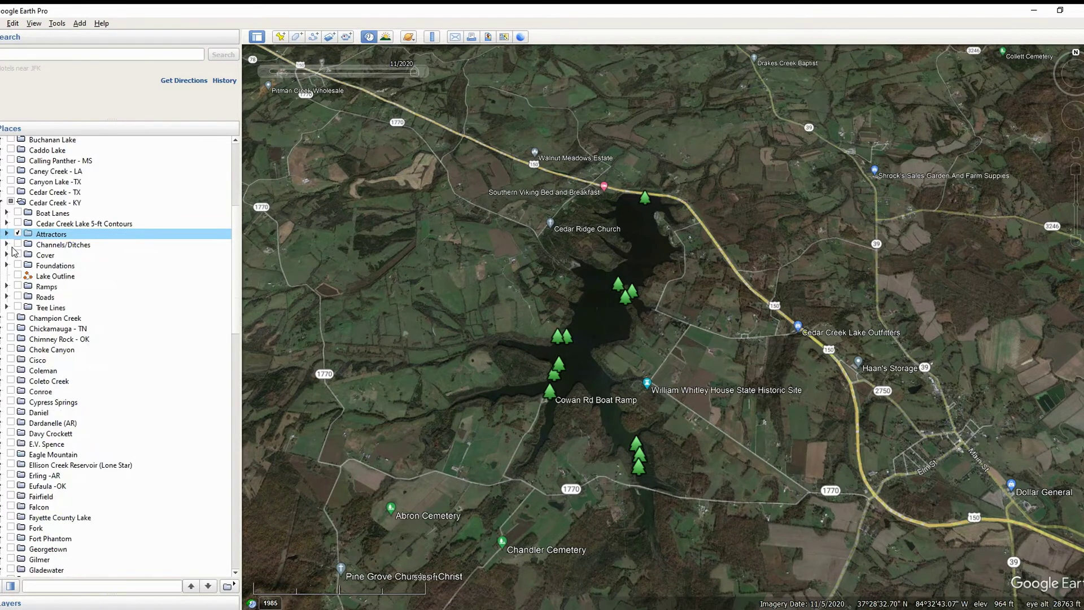
- View the Channels/Ditches layer and the Cover layer one at a time, hiding each after viewing
click(17, 245)
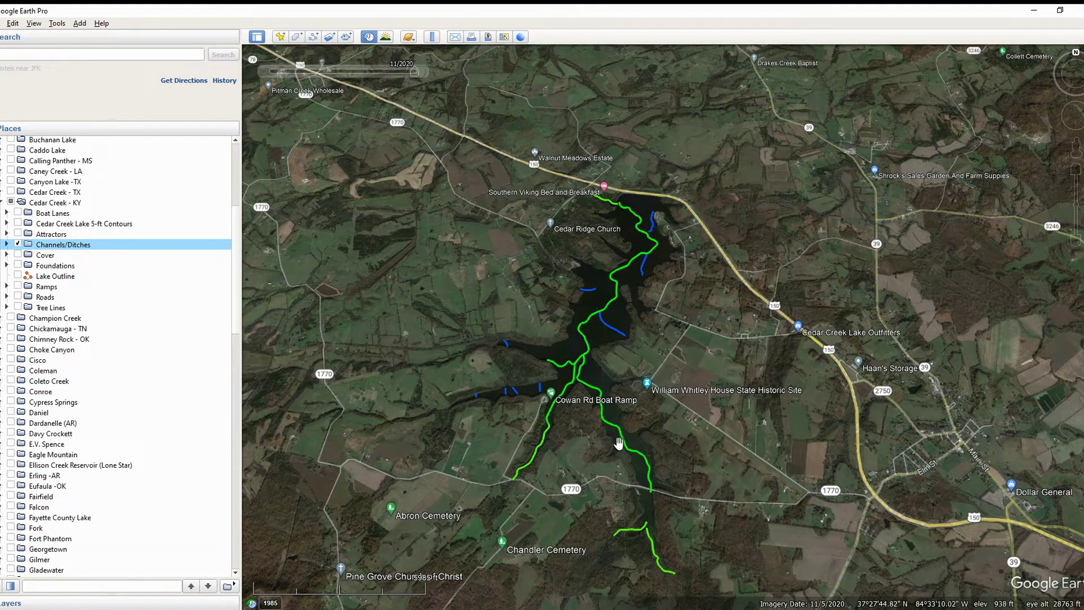
click(18, 245)
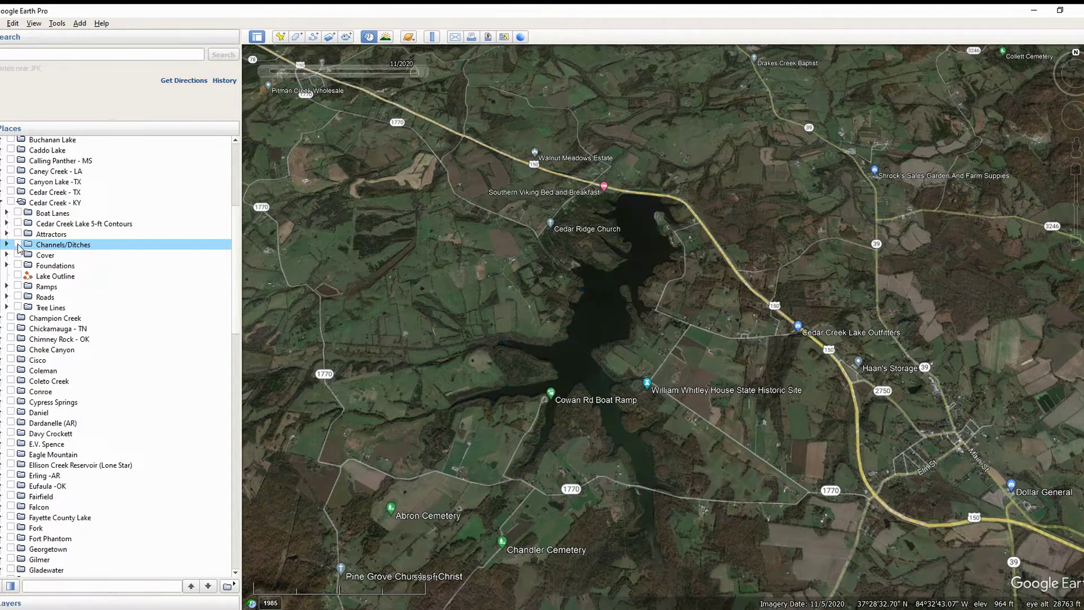
click(18, 255)
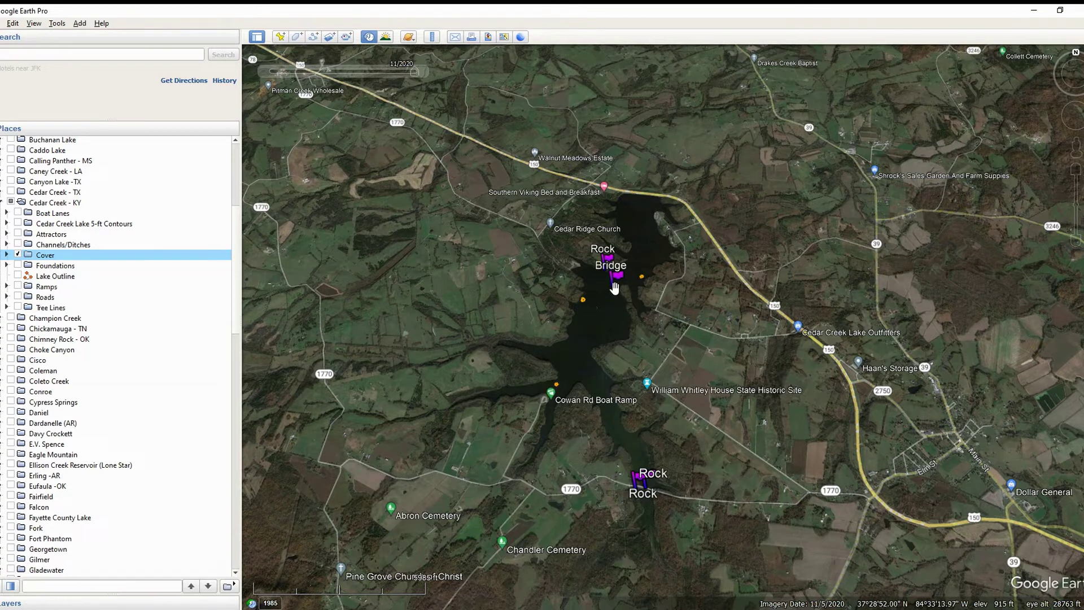
click(18, 255)
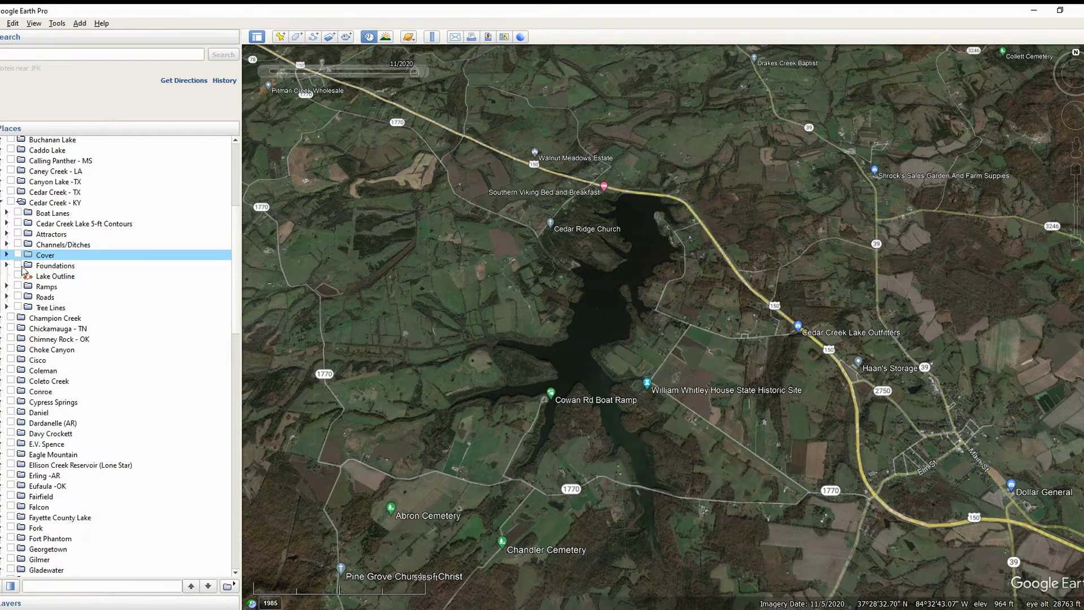
- Show the Foundations layer, inspect the house foundations around the upper lake up close, and hide the layer
click(17, 264)
drag(662, 282, 672, 315)
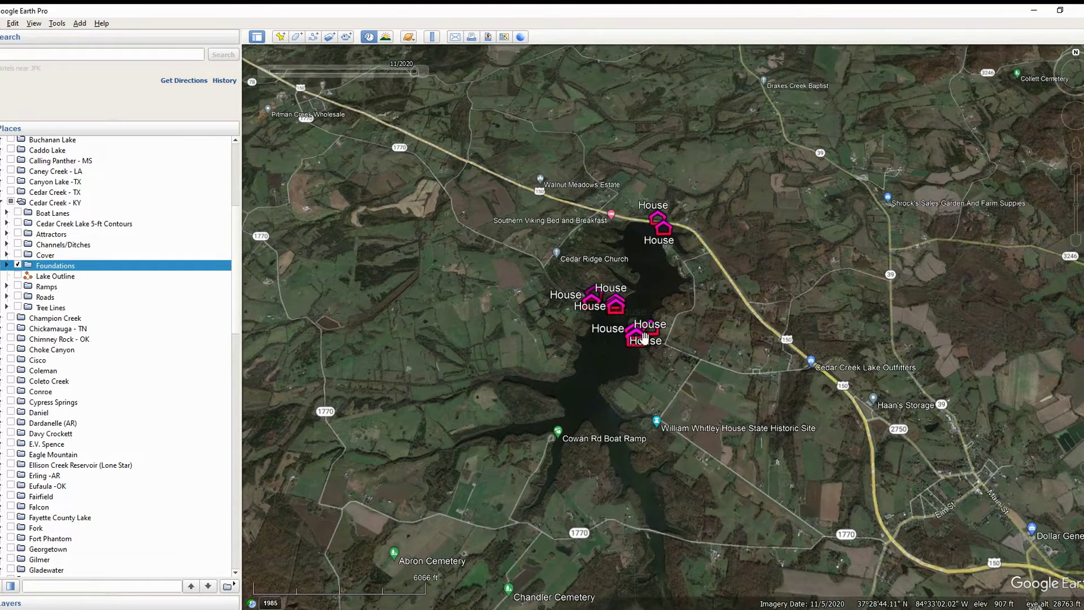
scroll(649, 330, up, 5)
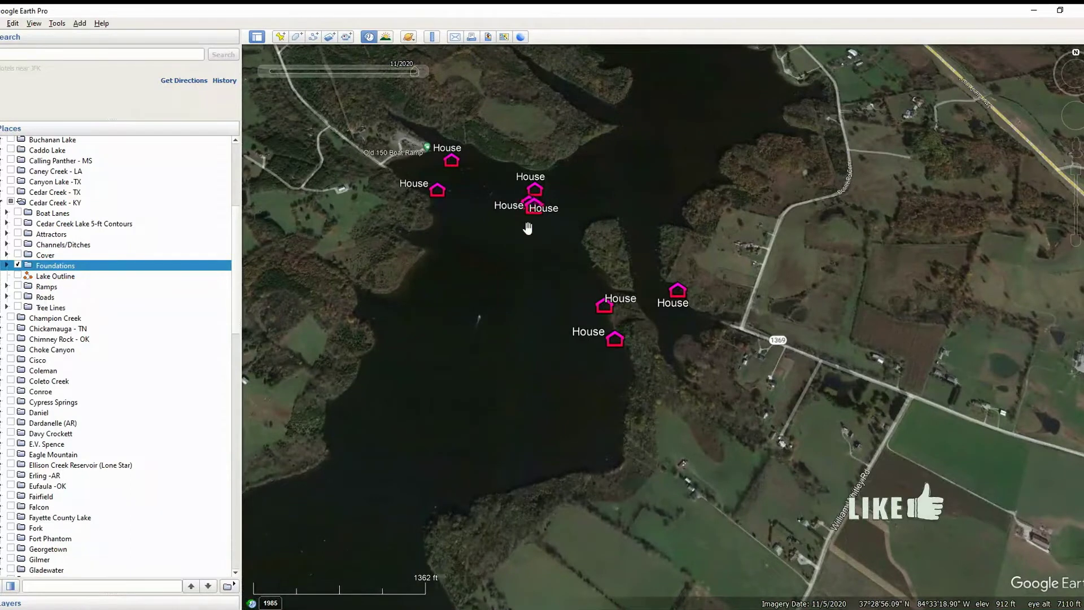
scroll(523, 353, down, 3)
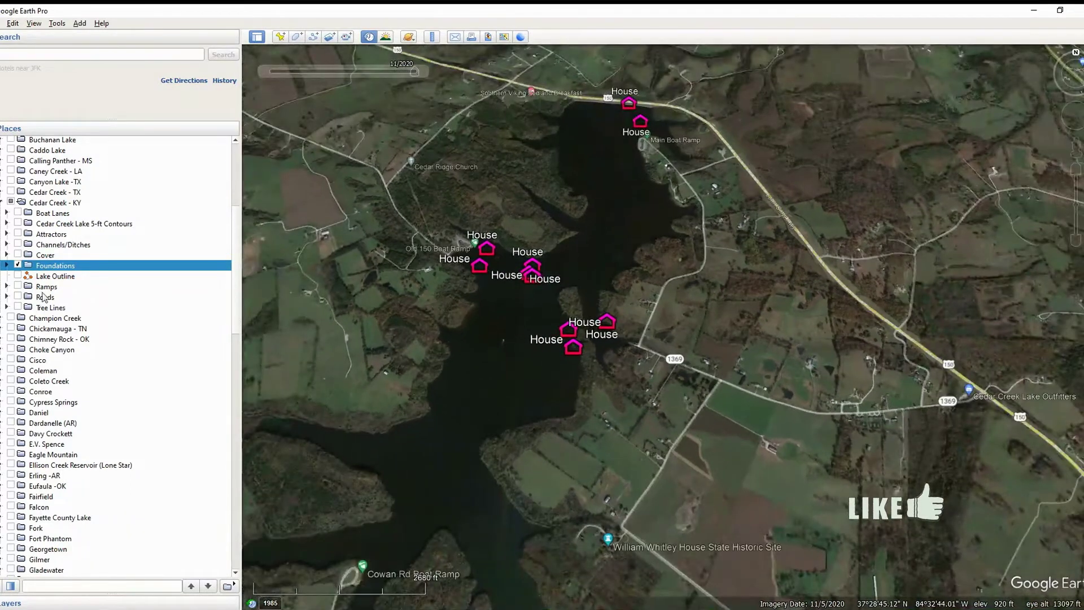
click(17, 265)
- View the Lake Outline and the Ramps layer one at a time, hiding each after viewing
click(19, 276)
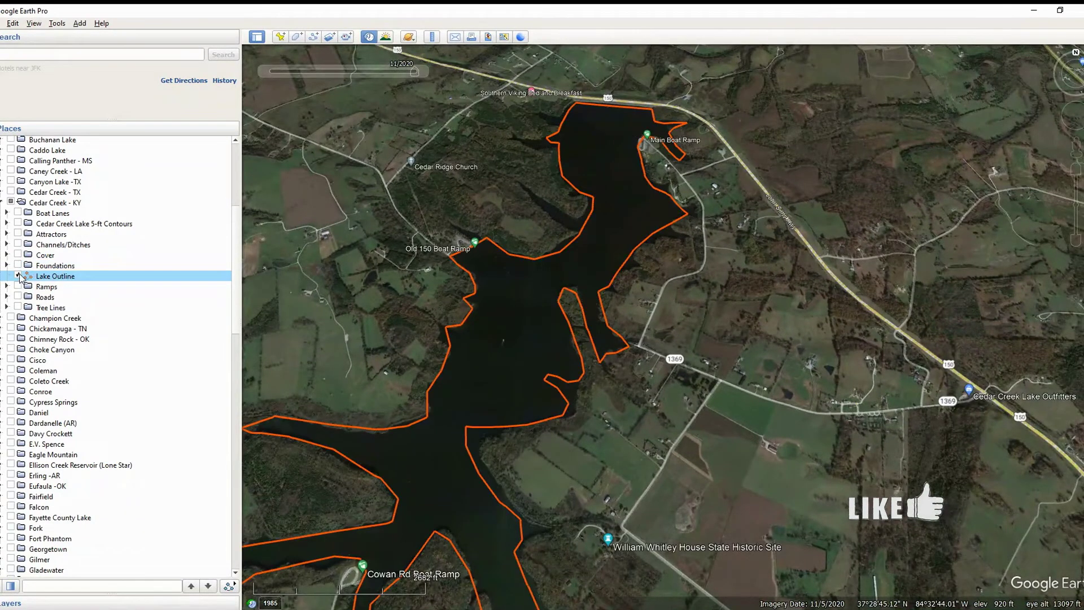
click(17, 276)
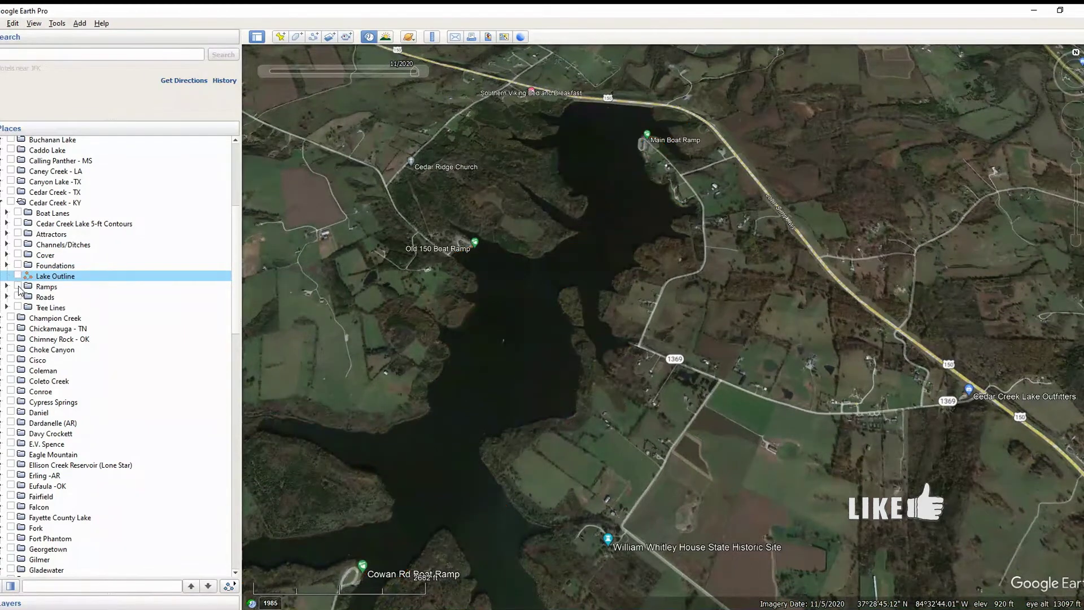
click(18, 287)
drag(474, 387, 571, 347)
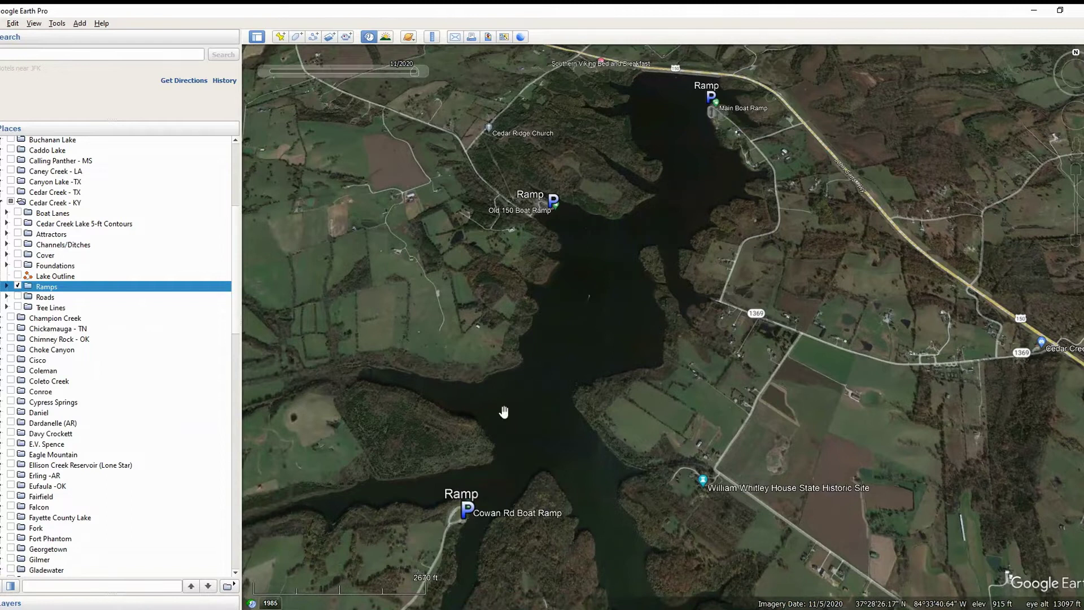
click(18, 287)
- View the Roads layer, hide it, and display the Tree Lines layer across the whole lake
click(18, 297)
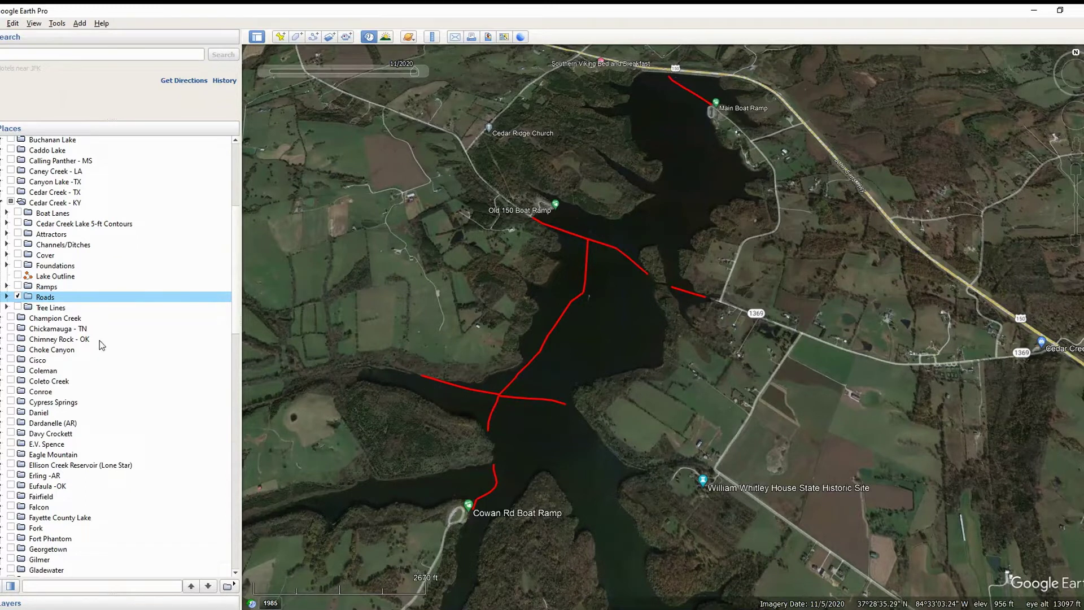
click(18, 297)
click(18, 307)
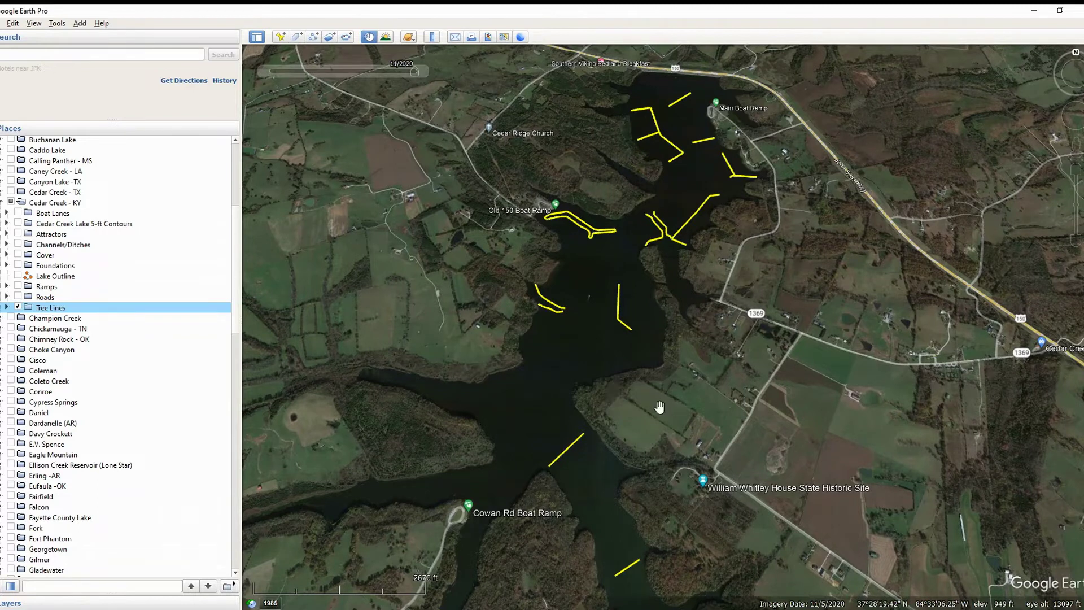
scroll(669, 446, down, 3)
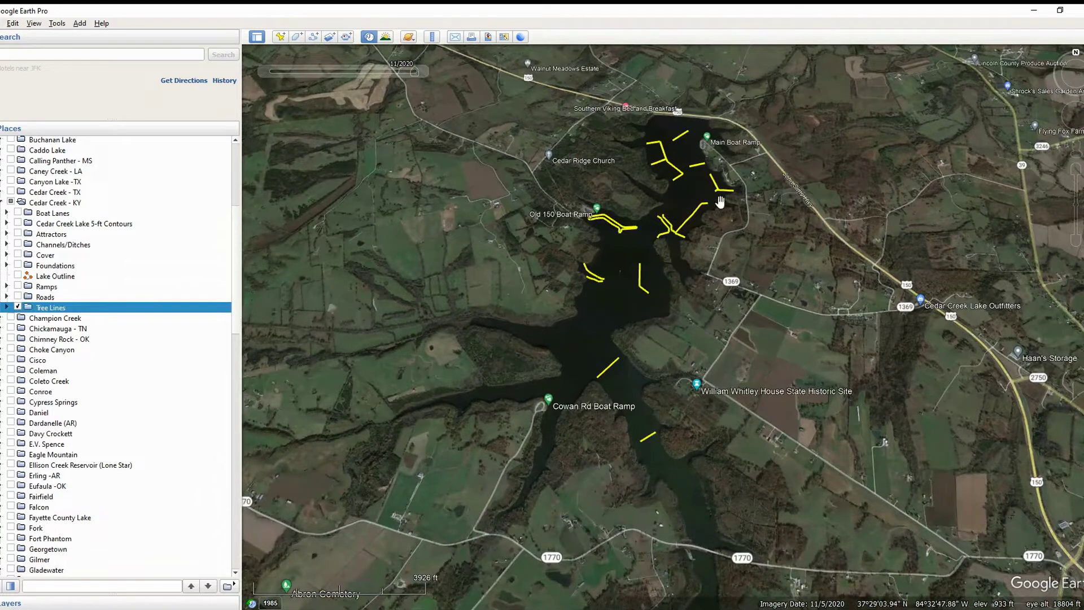
- Display all Cedar Creek - KY layers together and examine the whole lake, including the mid-lake channel and tree lines up close
click(10, 202)
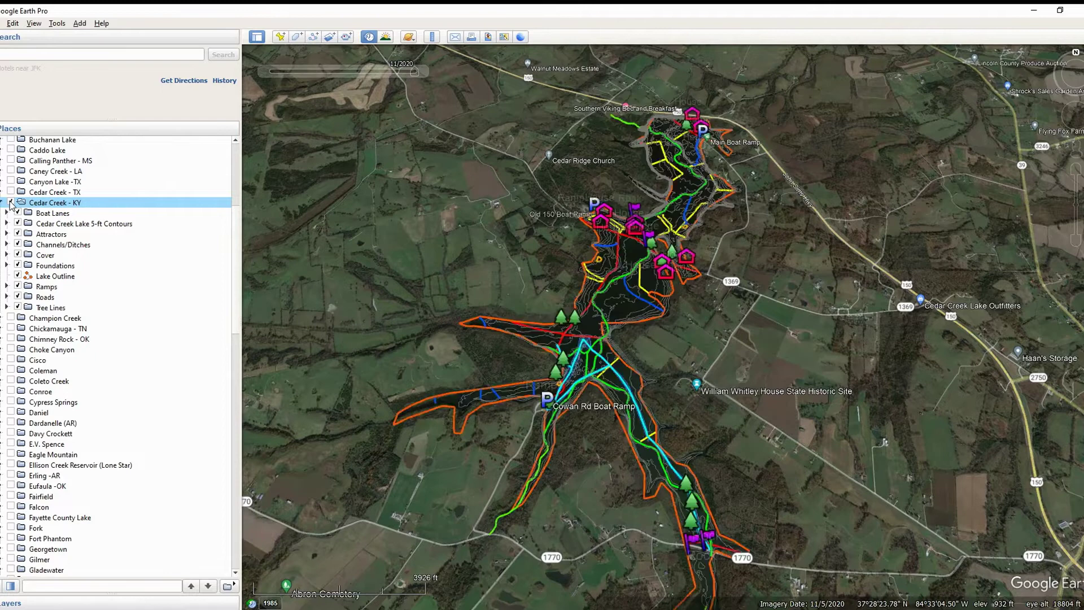
scroll(601, 311, up, 3)
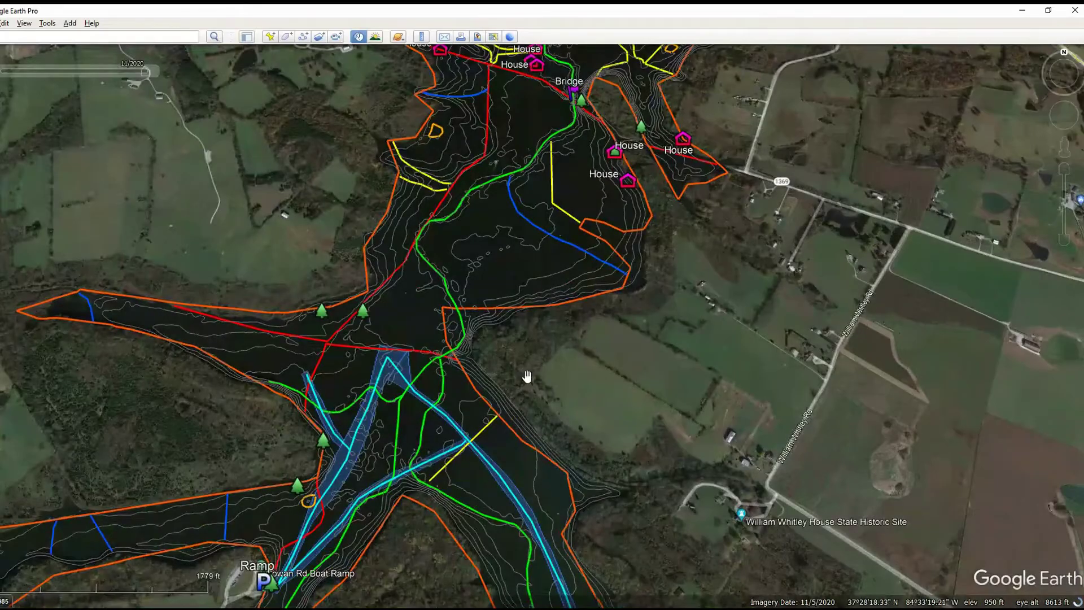
scroll(527, 375, down, 2)
drag(530, 379, 627, 388)
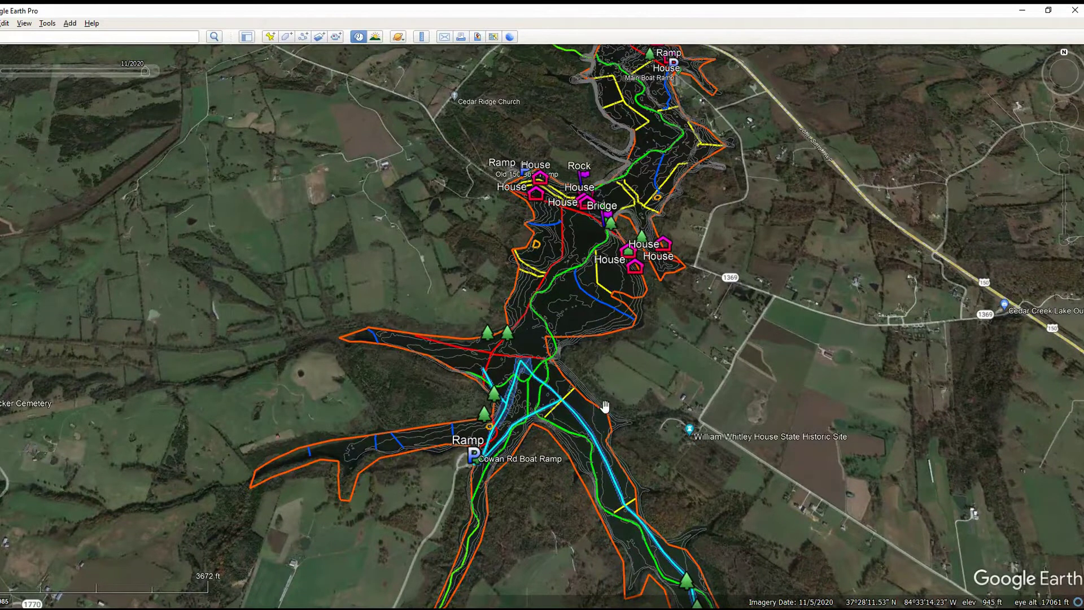
scroll(598, 412, down, 3)
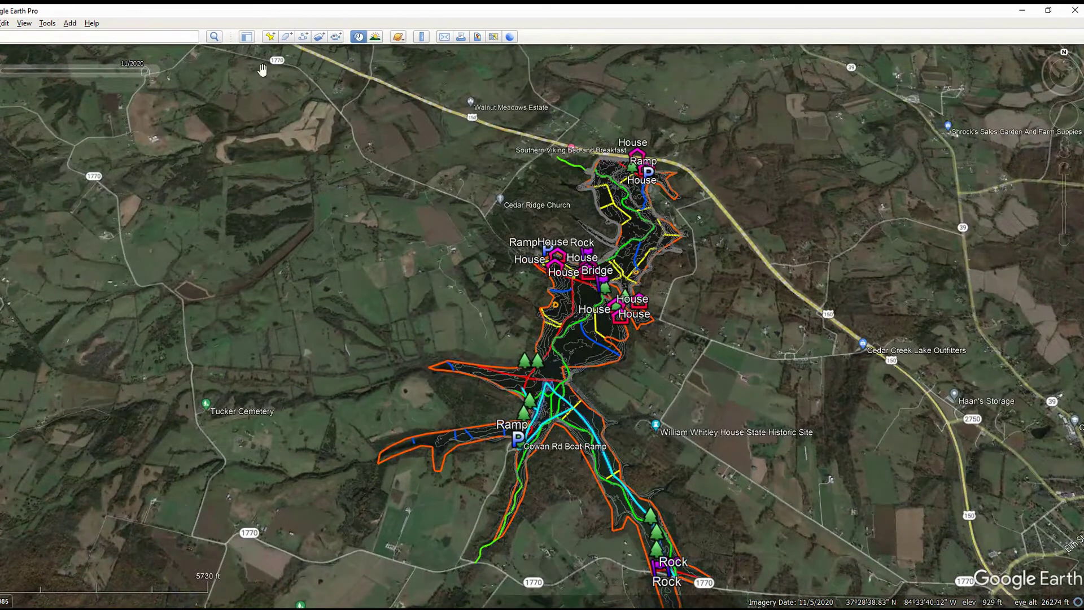
scroll(589, 356, up, 5)
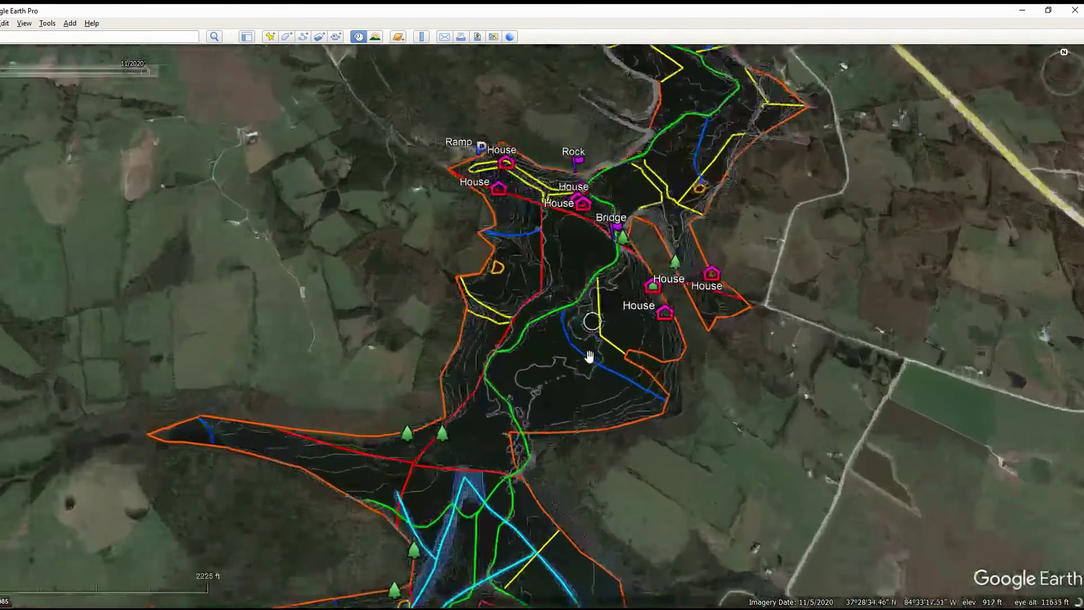
scroll(589, 356, up, 5)
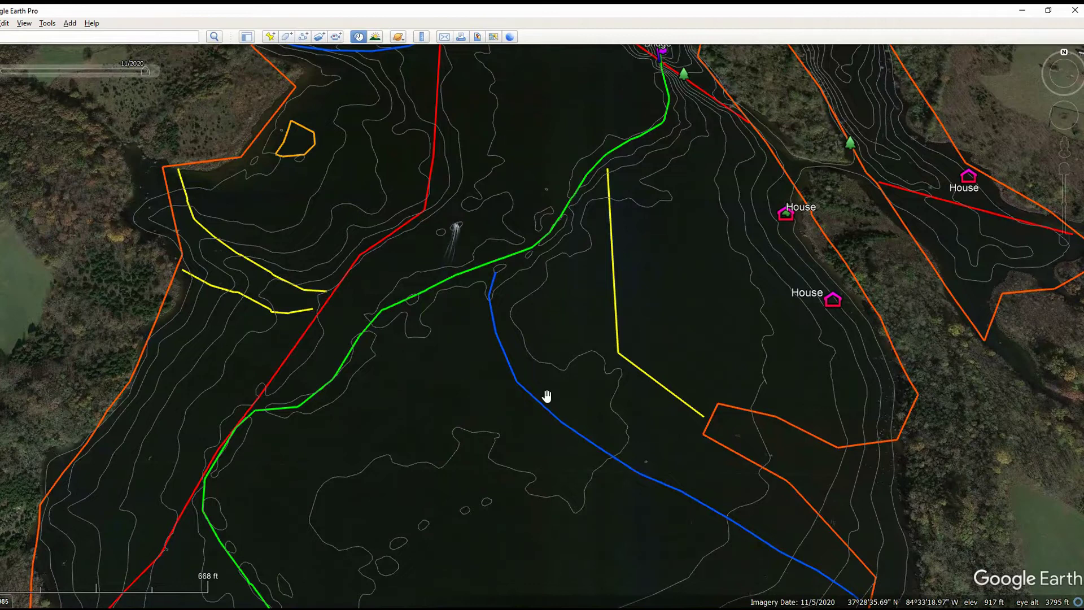
scroll(547, 395, down, 5)
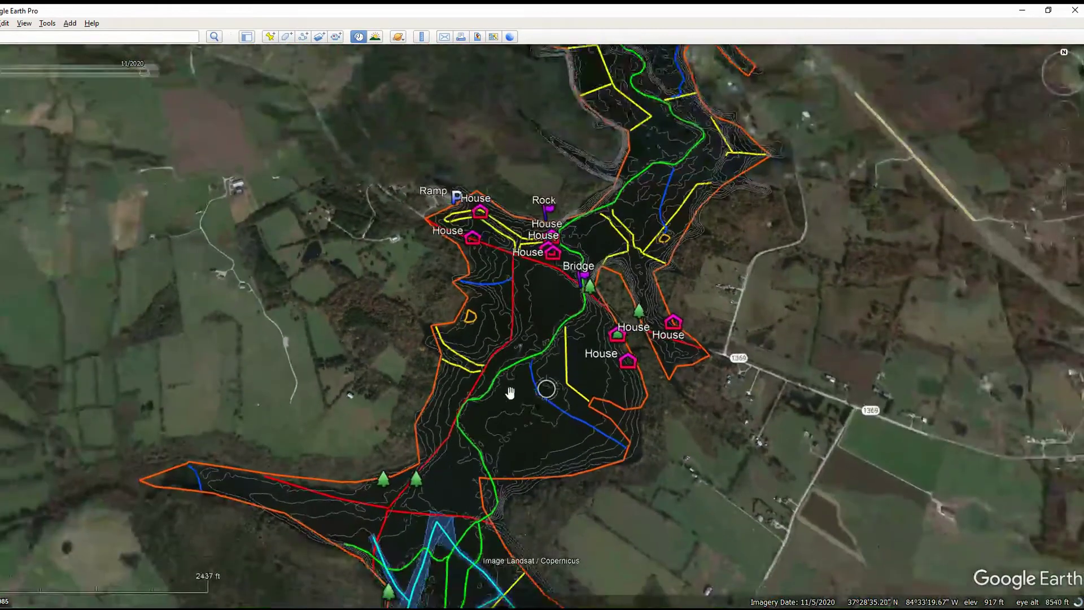
- Step the historical imagery back to March 1998 and examine the lake's mid-section and lower arms under the mapped layers
click(2, 73)
click(1, 73)
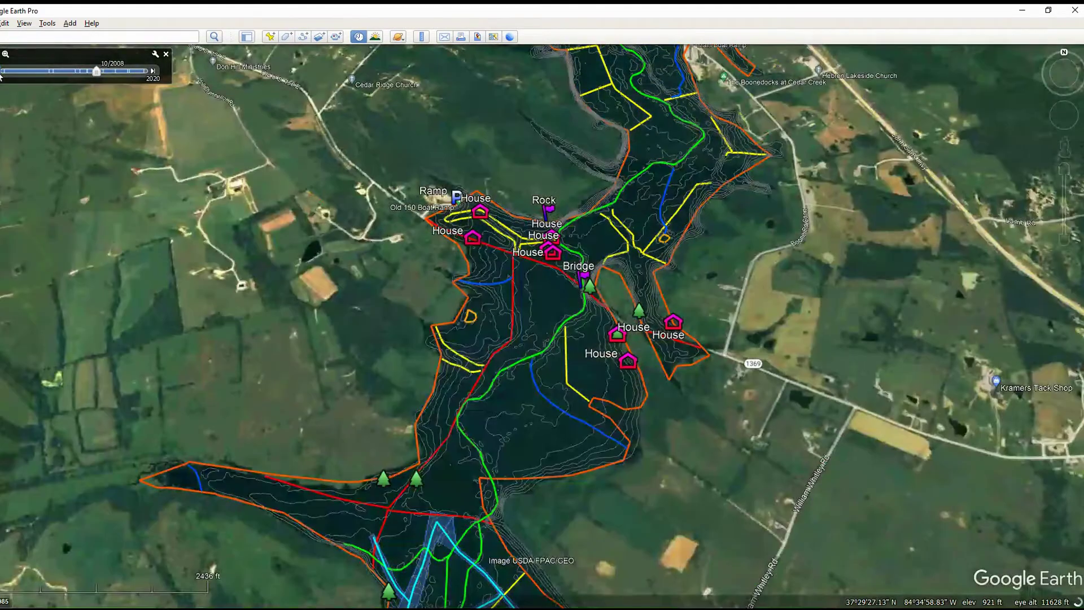
click(1, 73)
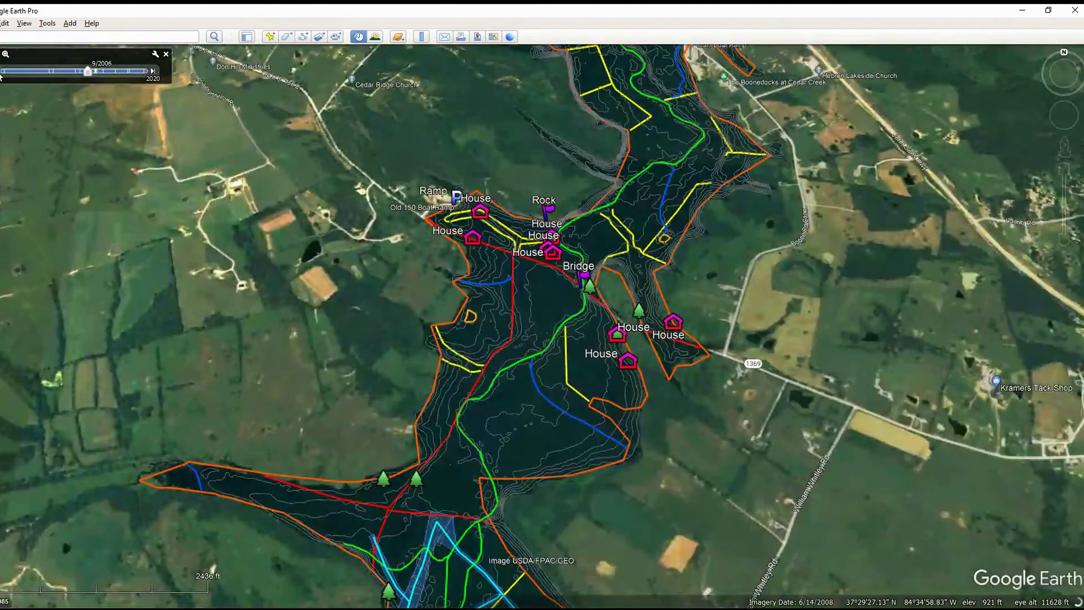
click(1, 73)
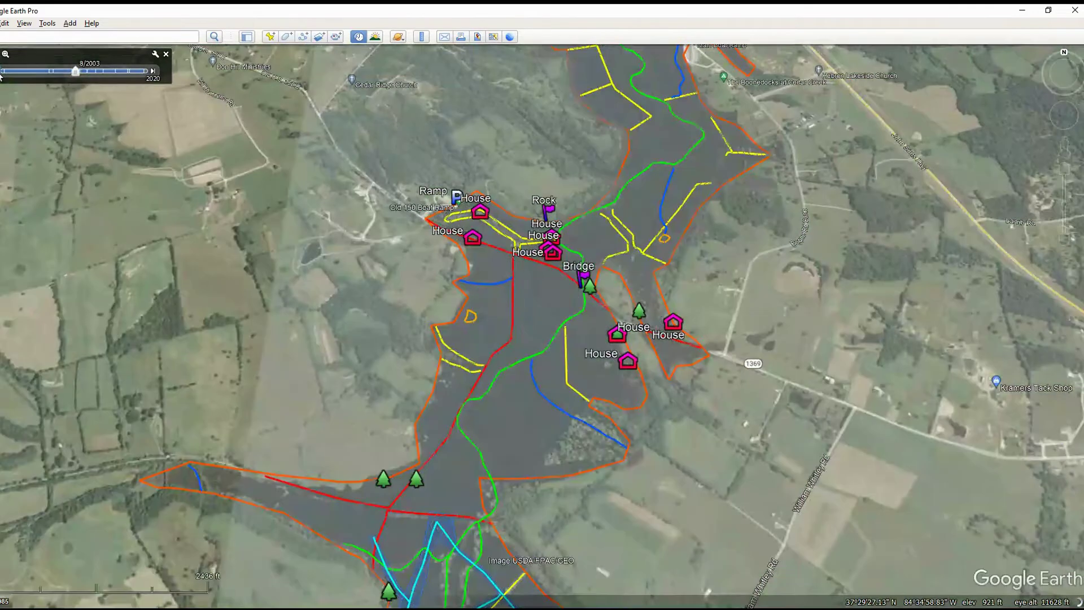
click(1, 74)
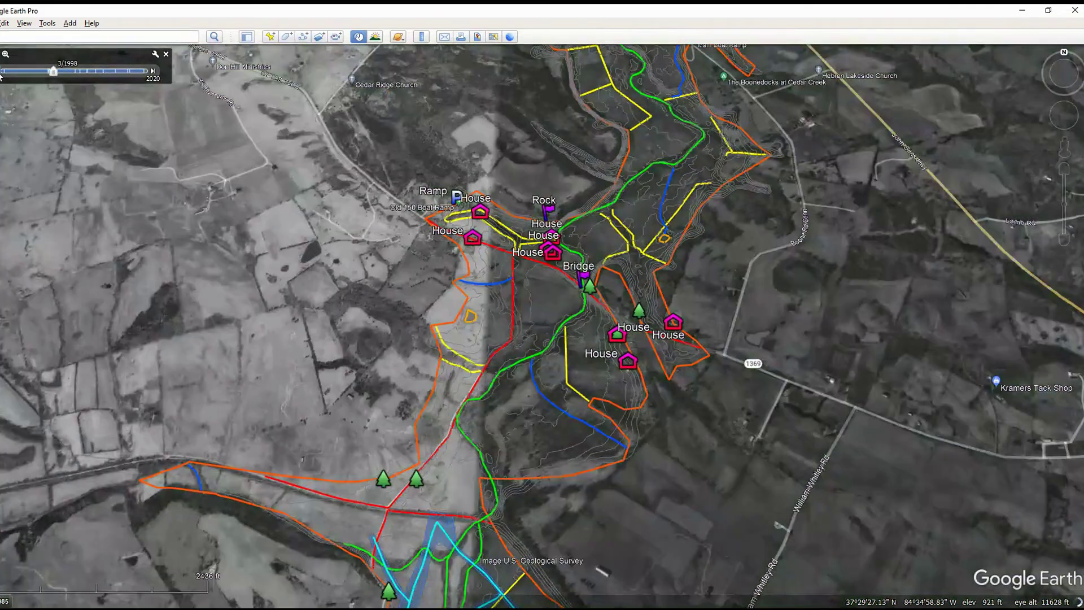
drag(613, 489, 720, 318)
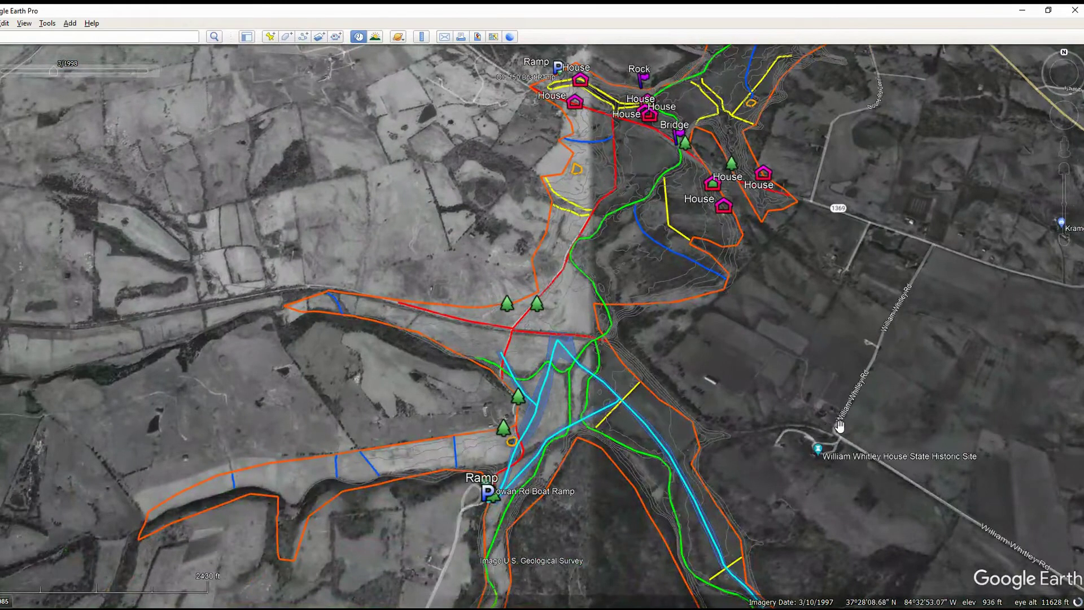
drag(709, 582, 689, 414)
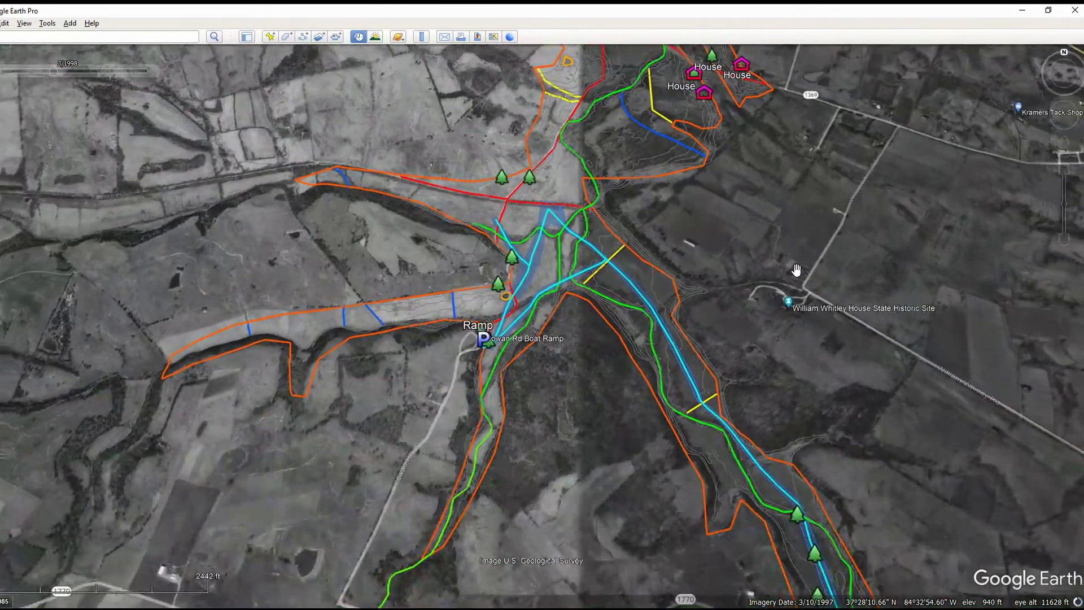
- Show the sidebar and hide every Cedar Creek - KY layer except Lake Outline
click(24, 23)
click(43, 49)
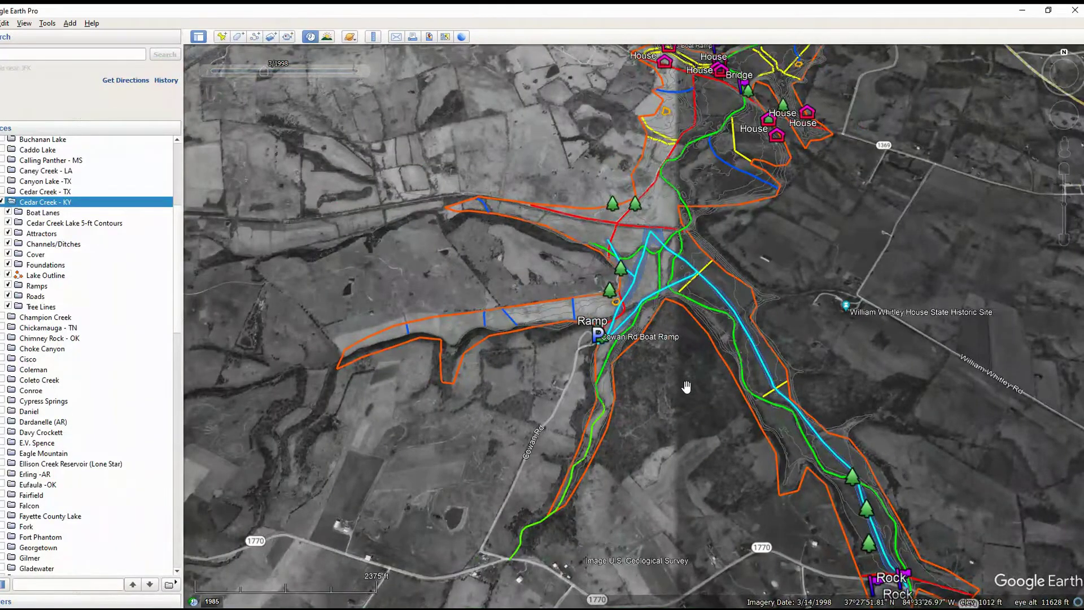
click(8, 212)
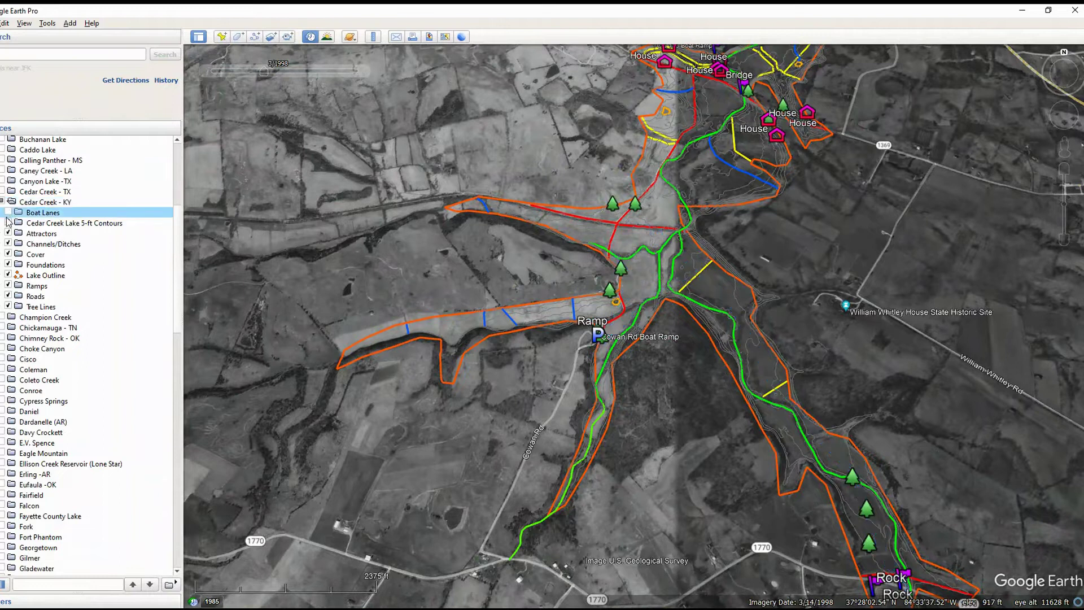
click(8, 224)
click(8, 233)
click(8, 244)
click(8, 254)
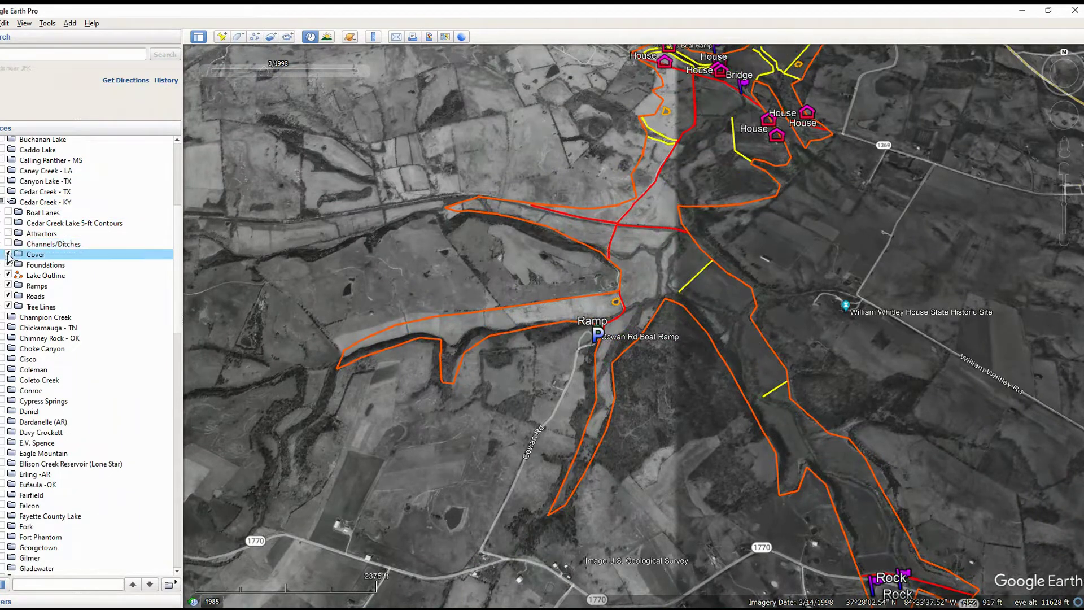
click(8, 264)
click(8, 285)
click(8, 296)
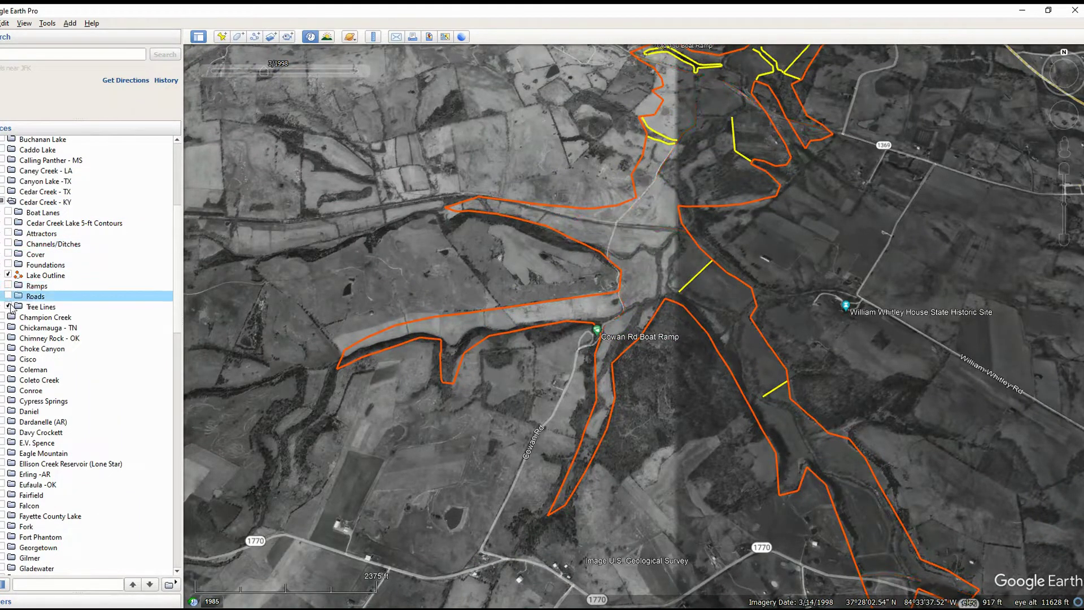
click(8, 307)
- View the whole Lake Outline over the 1998 imagery and hide the outline
drag(878, 322, 801, 370)
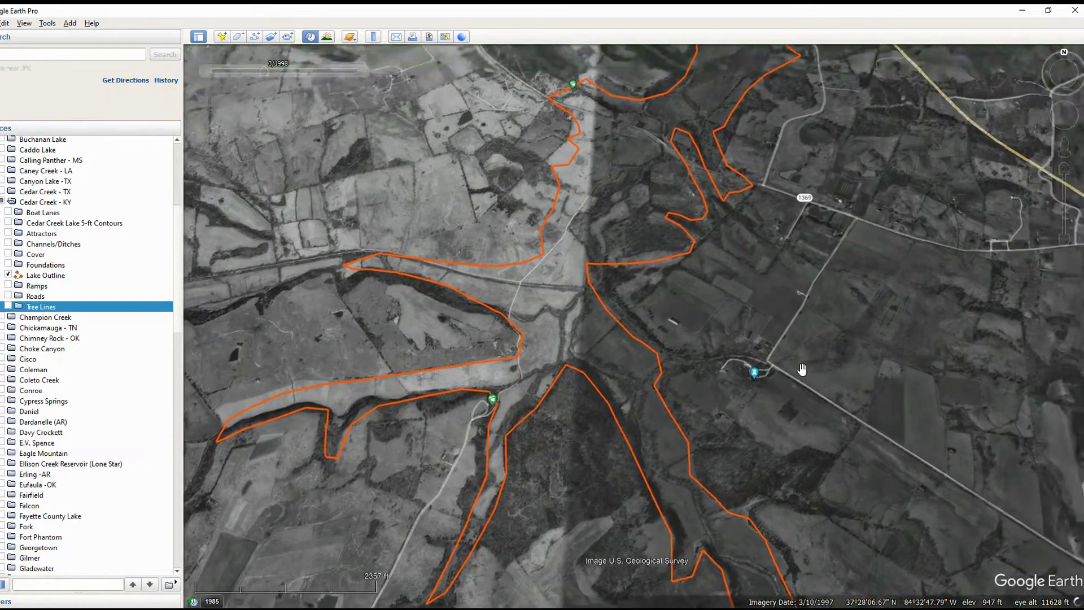
scroll(802, 373, down, 3)
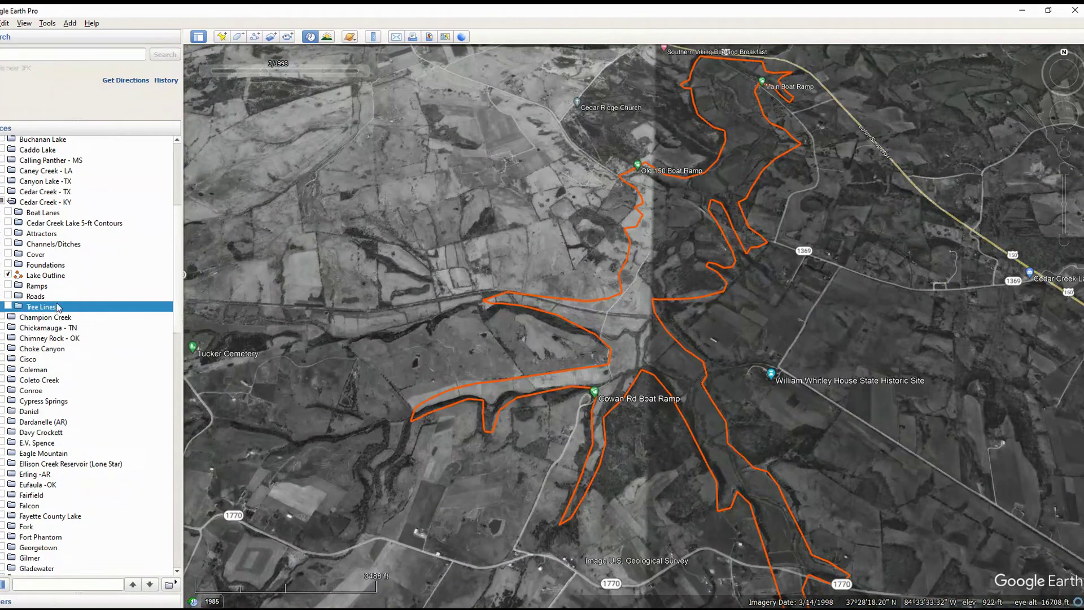
click(7, 276)
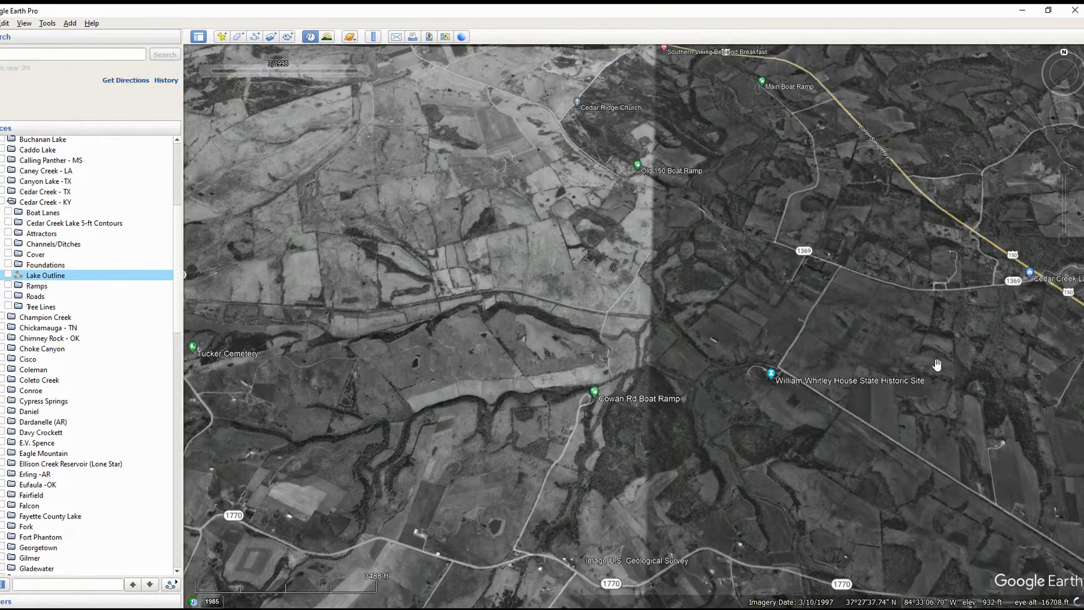
- Show the Cedar Creek Lake 5-ft Contours layer and inspect the mid-lake contours over the 1998 imagery
click(8, 224)
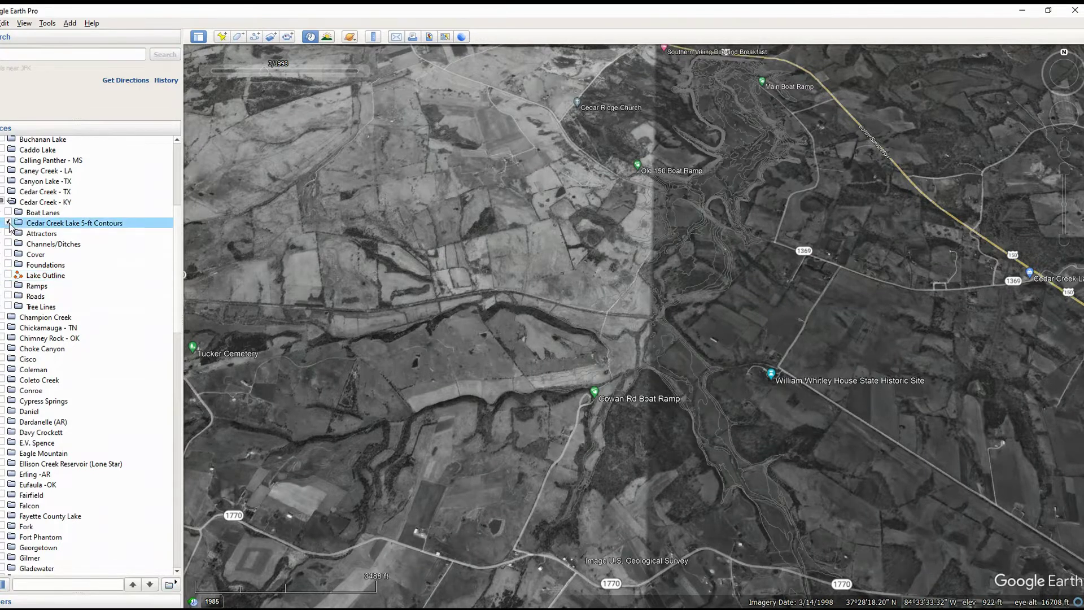
drag(691, 233, 648, 293)
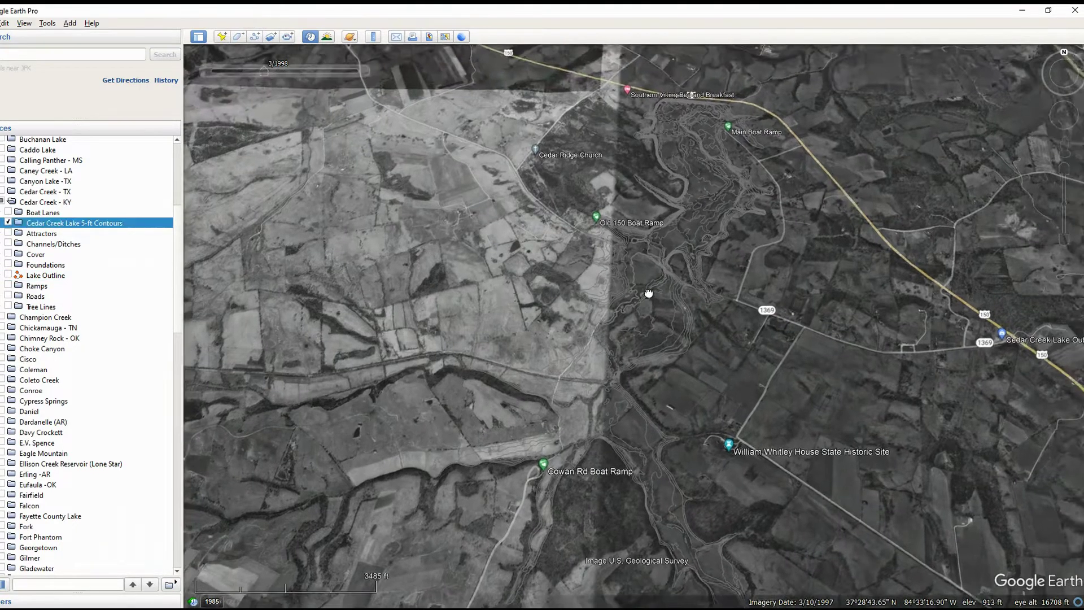
scroll(610, 391, up, 3)
scroll(602, 430, up, 4)
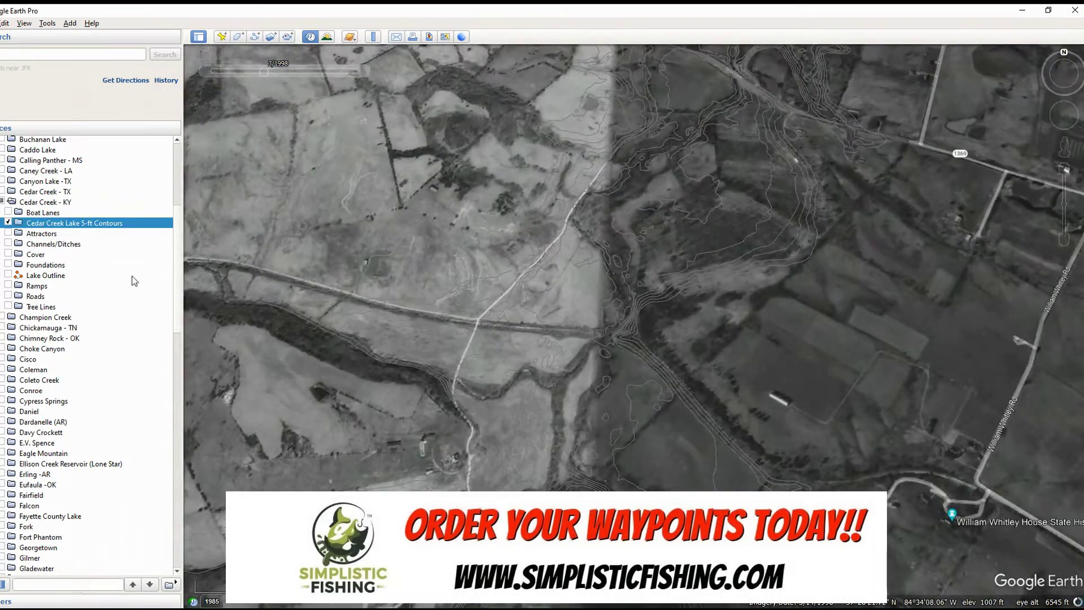
- Add the Attractors layer and view the attractor locations across the whole lake
click(7, 234)
scroll(556, 419, down, 4)
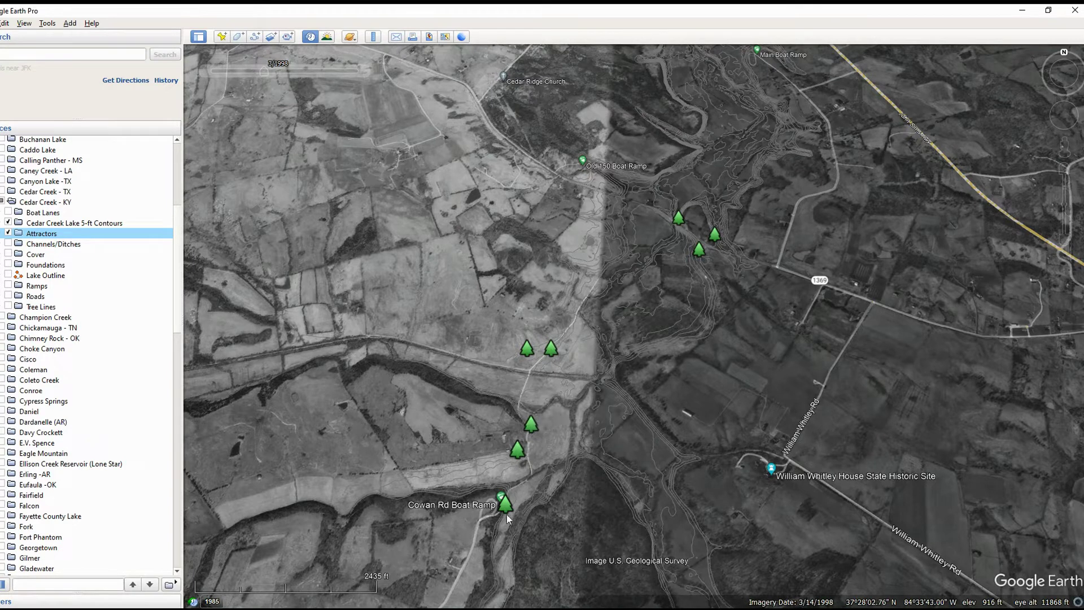
scroll(627, 370, down, 3)
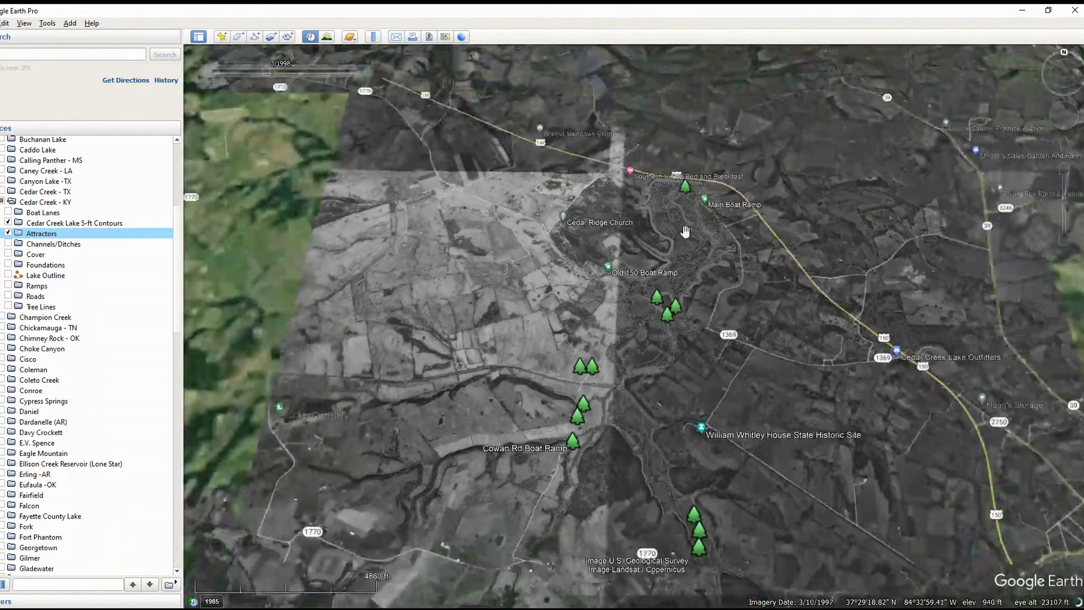
- Add the Channels/Ditches layer and inspect the creek channels running through the two southern arms
click(8, 244)
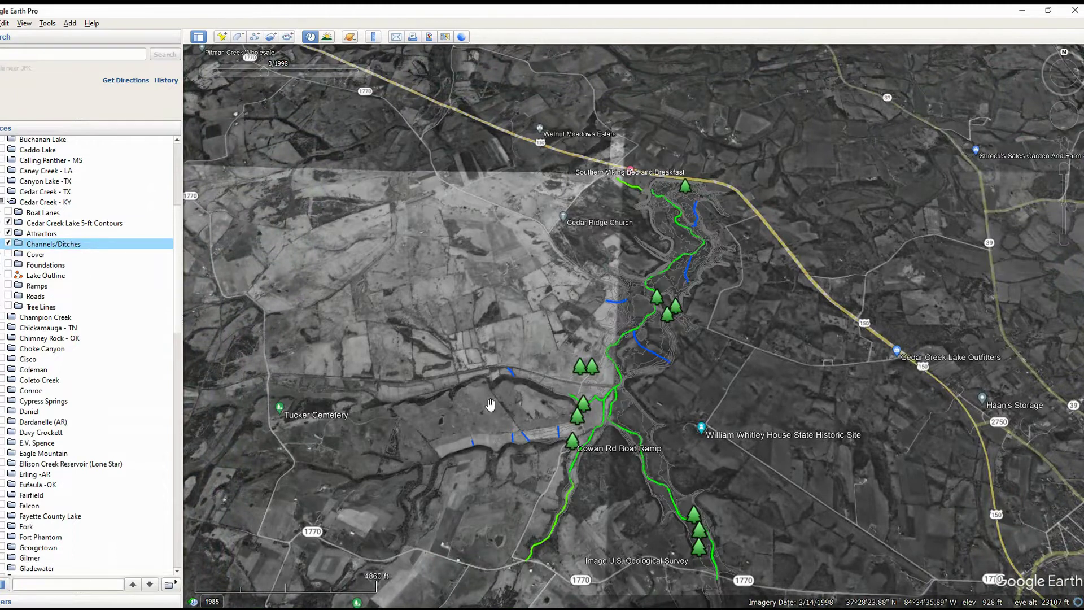
scroll(616, 505, up, 3)
scroll(618, 511, up, 2)
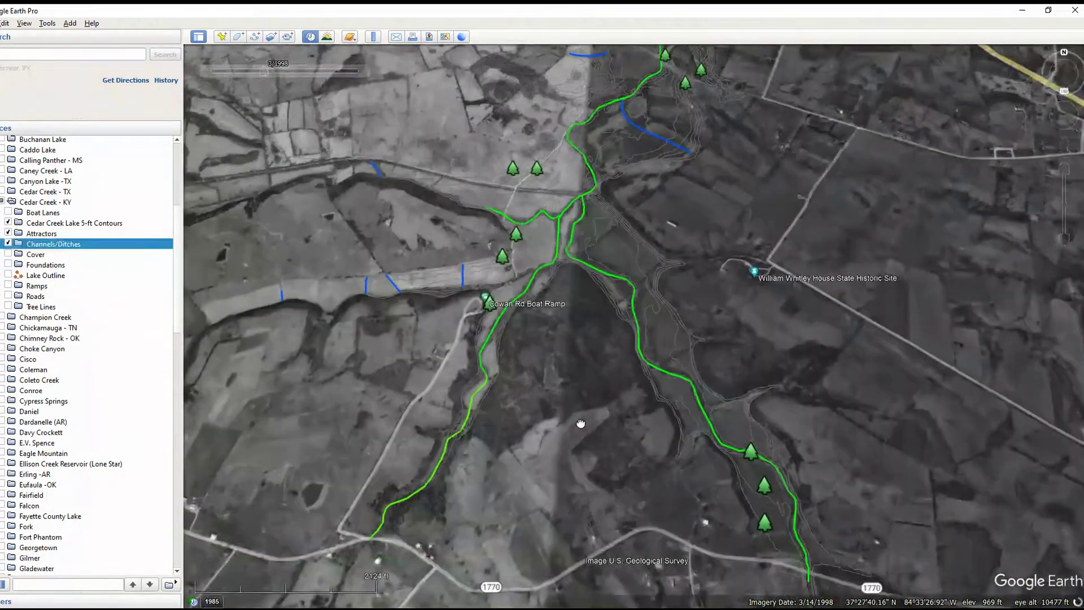
scroll(636, 441, up, 2)
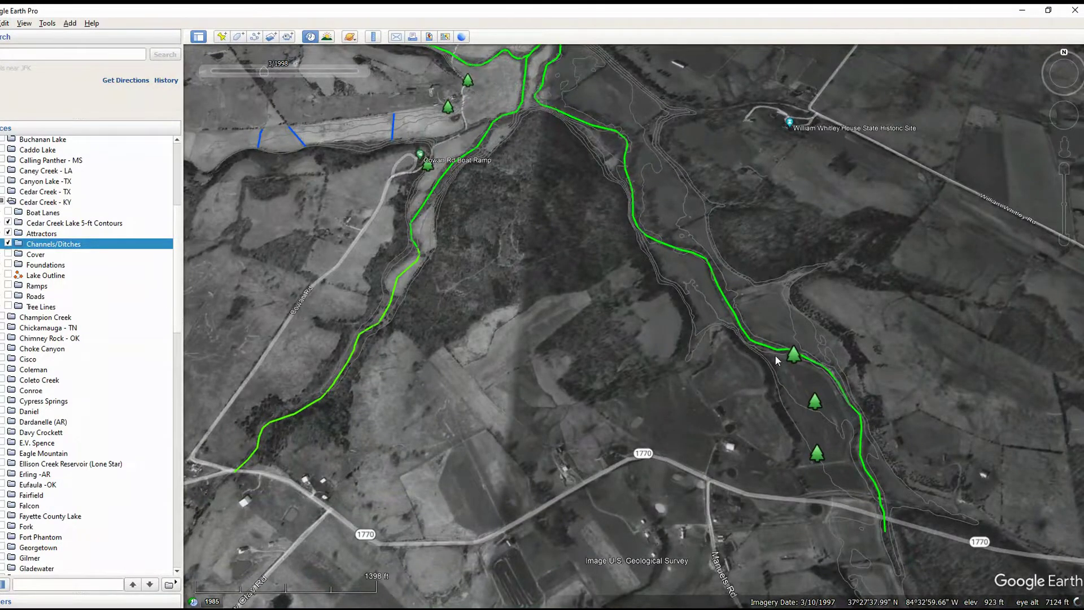
drag(521, 340, 618, 435)
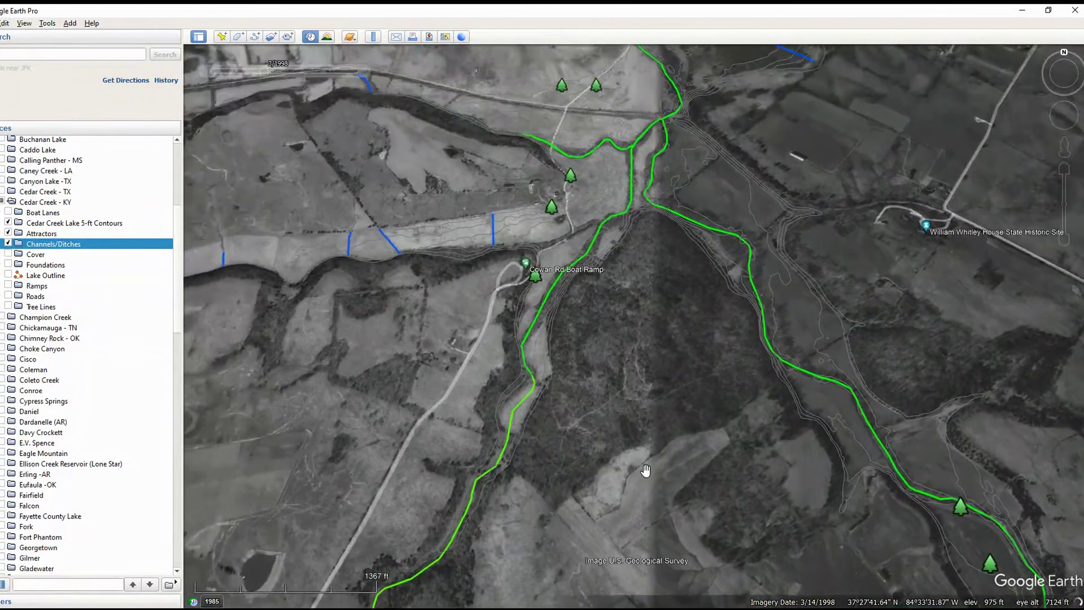
- Examine the channels and ditches in the upper lake, and up close in the western arm and around Cowan Rd Boat Ramp
scroll(648, 417, down, 3)
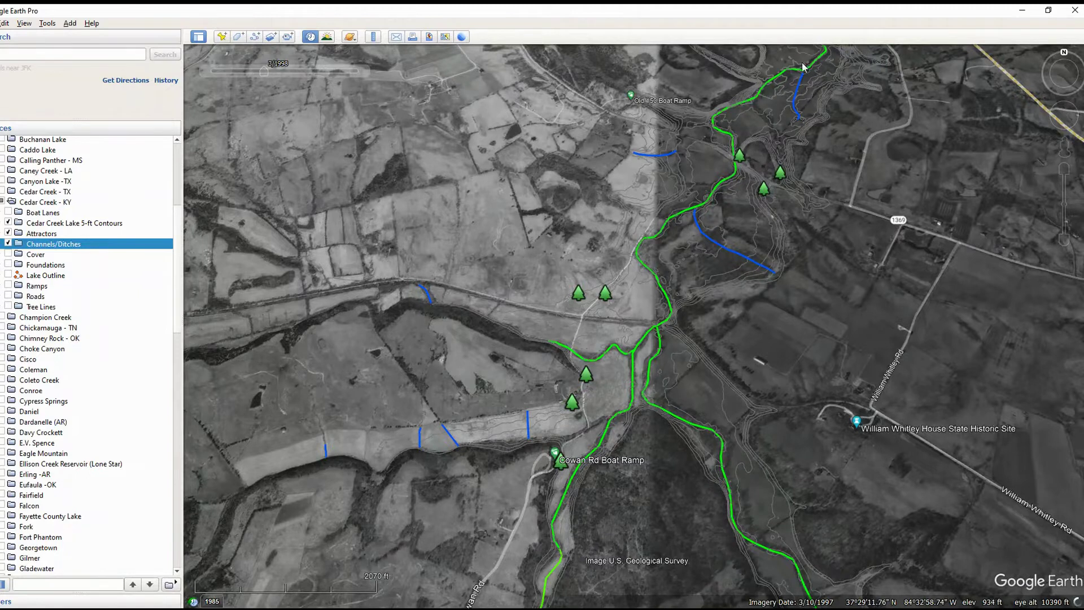
drag(815, 85, 822, 175)
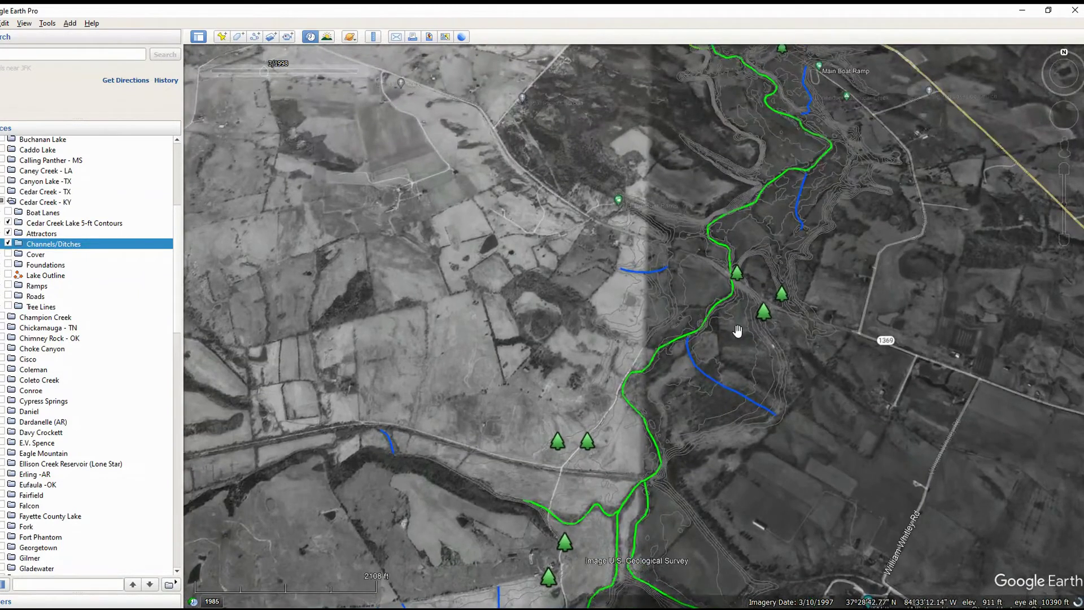
drag(628, 529, 750, 419)
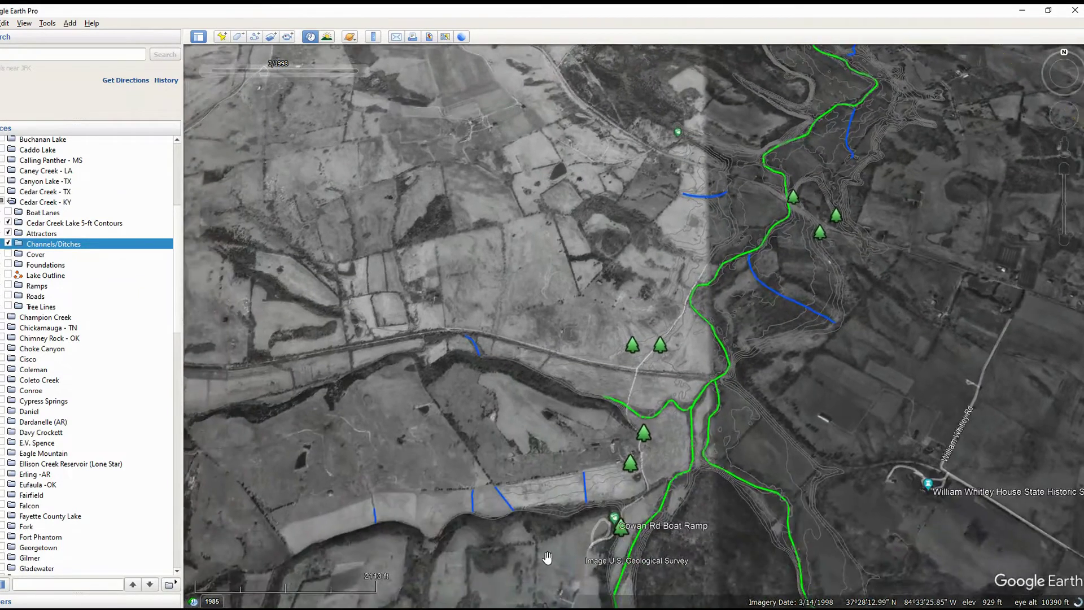
scroll(399, 532, up, 3)
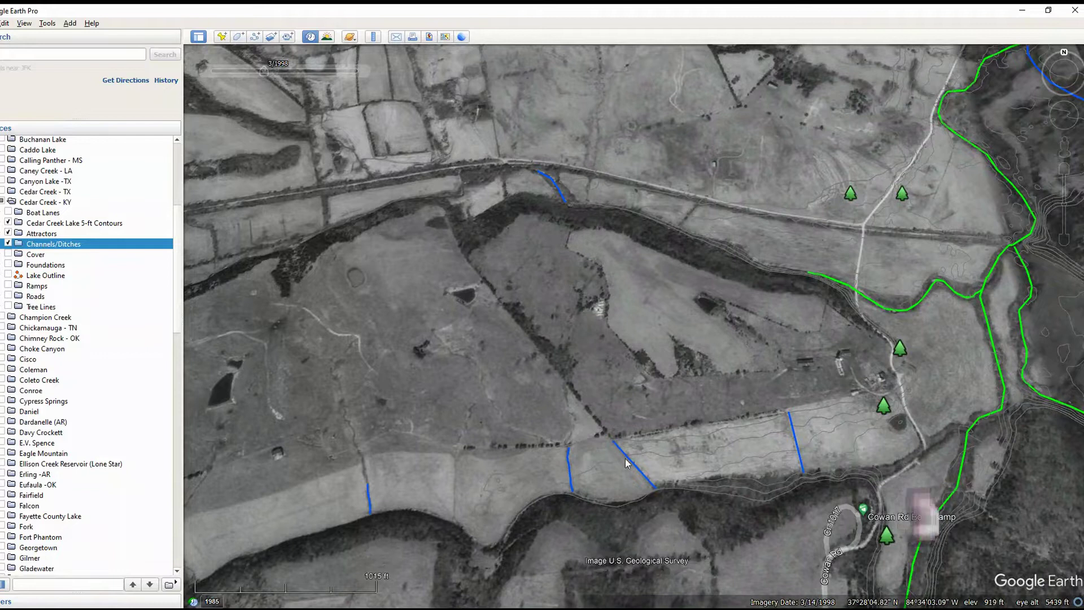
drag(789, 518, 760, 423)
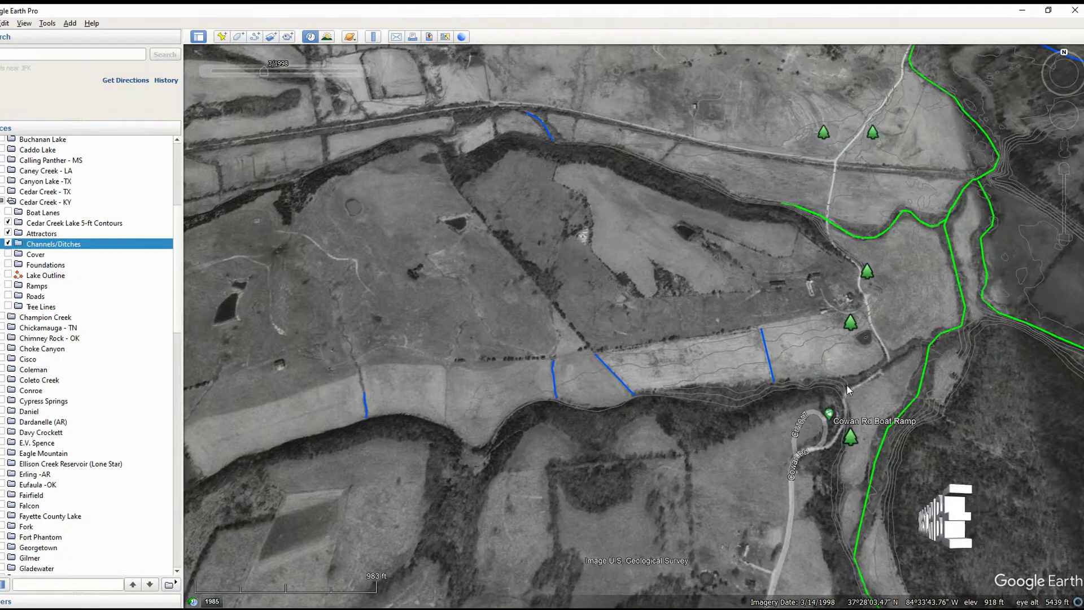
drag(846, 384, 668, 352)
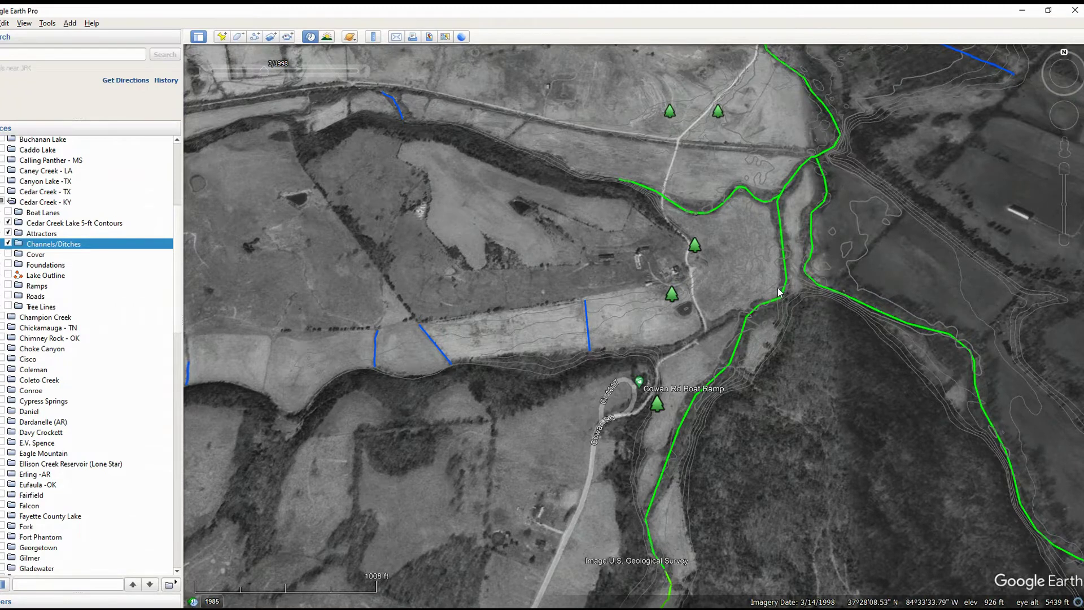
- Examine the channels and ditches from the creek junction near Cowan Rd Boat Ramp up past Old 150 Boat Ramp
scroll(723, 369, down, 2)
drag(774, 373, 583, 405)
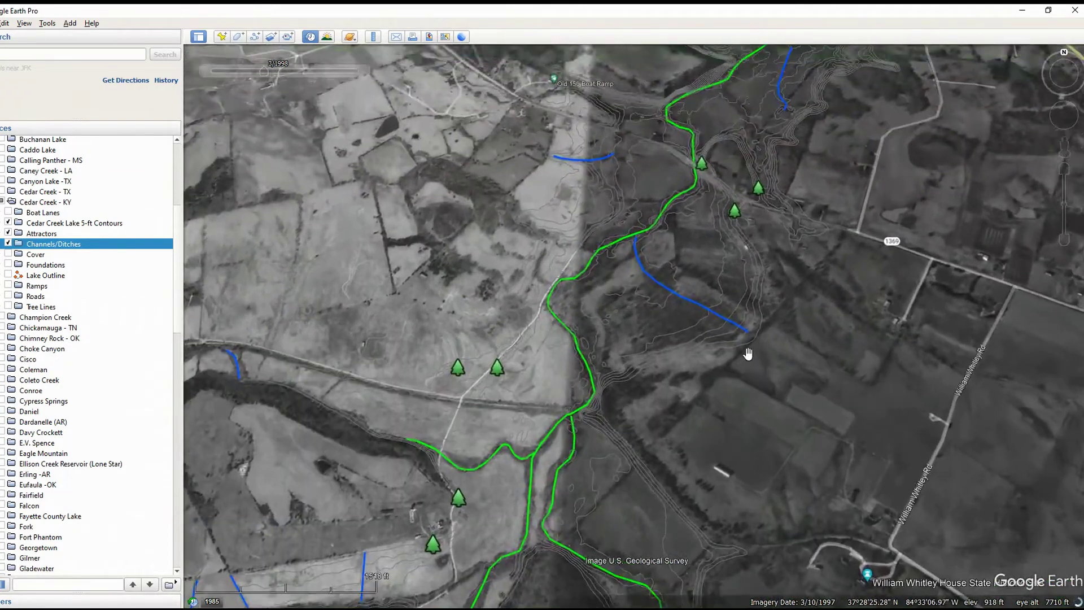
scroll(748, 353, up, 2)
drag(561, 176, 659, 389)
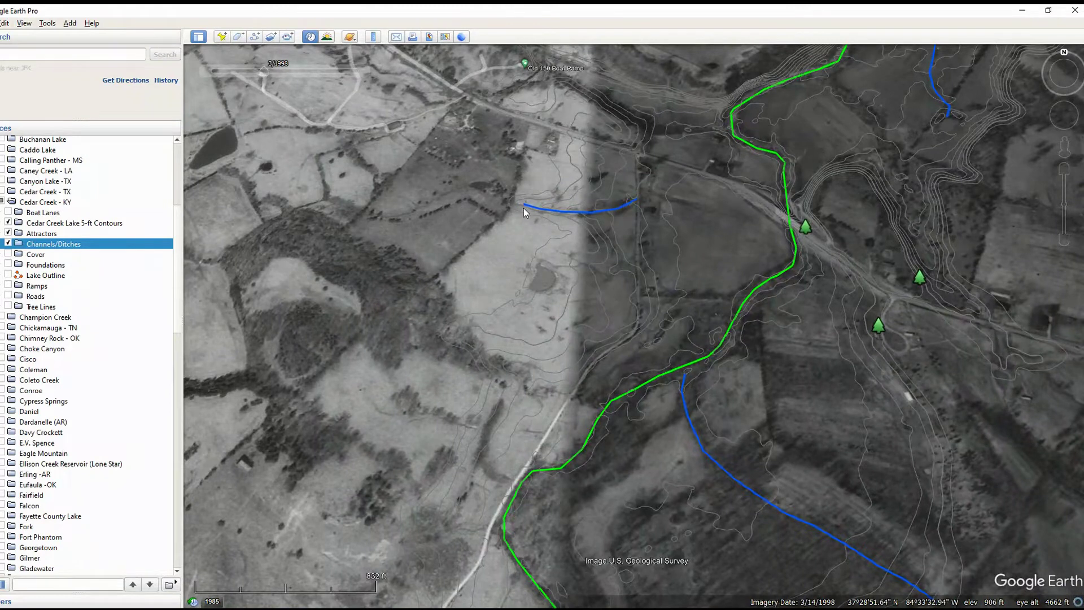
scroll(655, 394, down, 5)
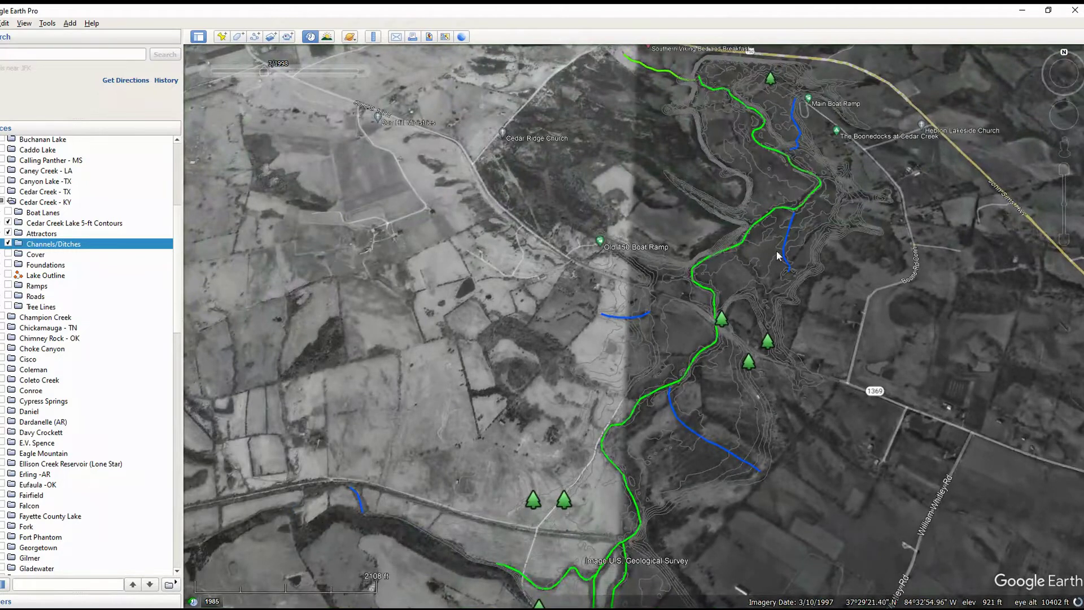
scroll(708, 408, down, 2)
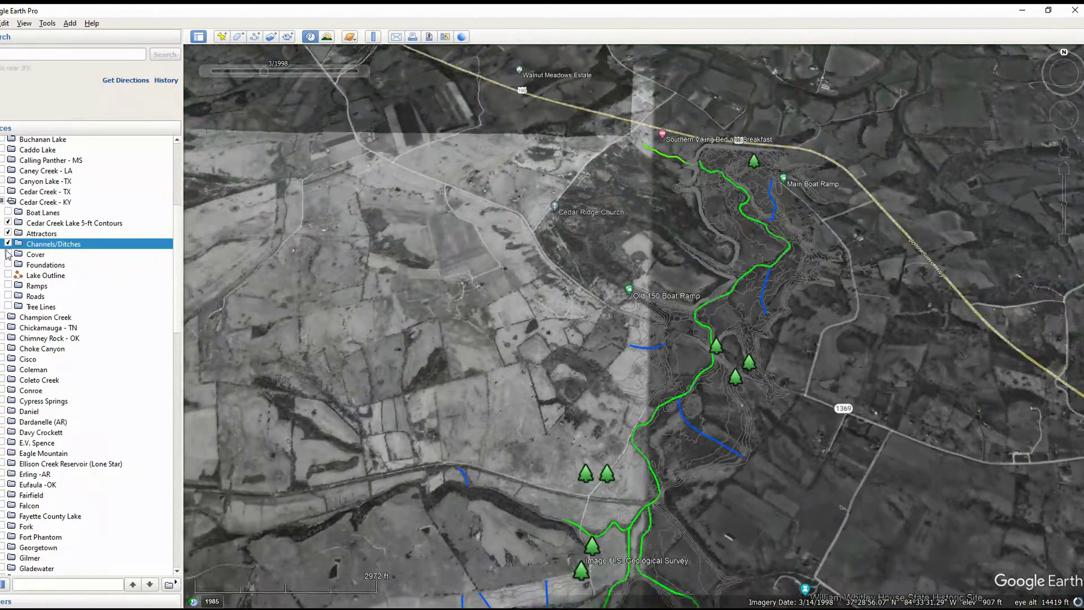
drag(669, 512, 551, 395)
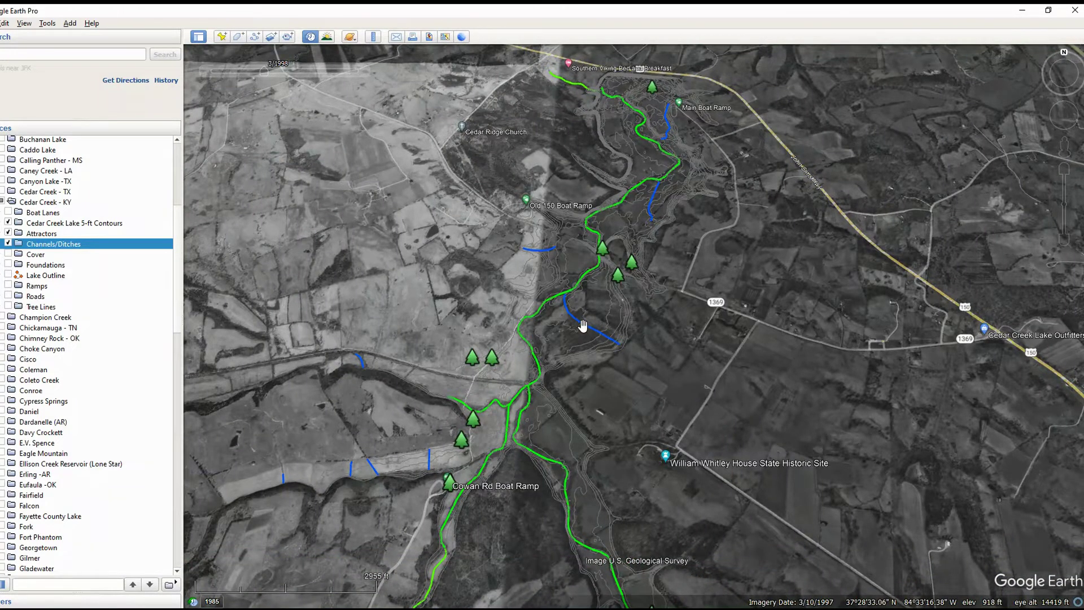
- Show the Cover layer and inspect the rock, the bridge and the outlined cover area south of Old 150 Boat Ramp
click(8, 254)
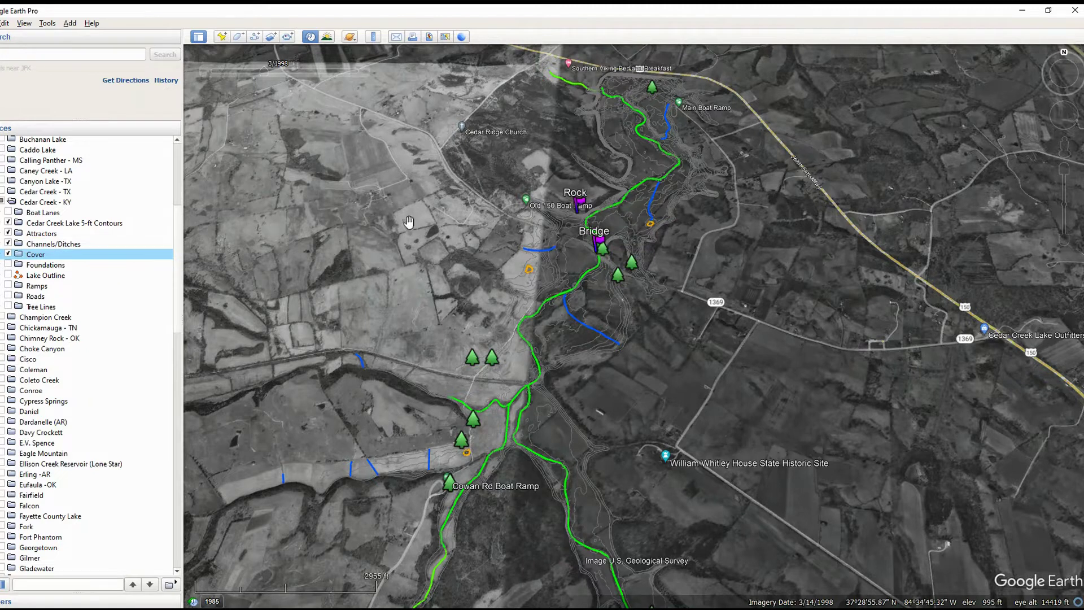
double_click(603, 264)
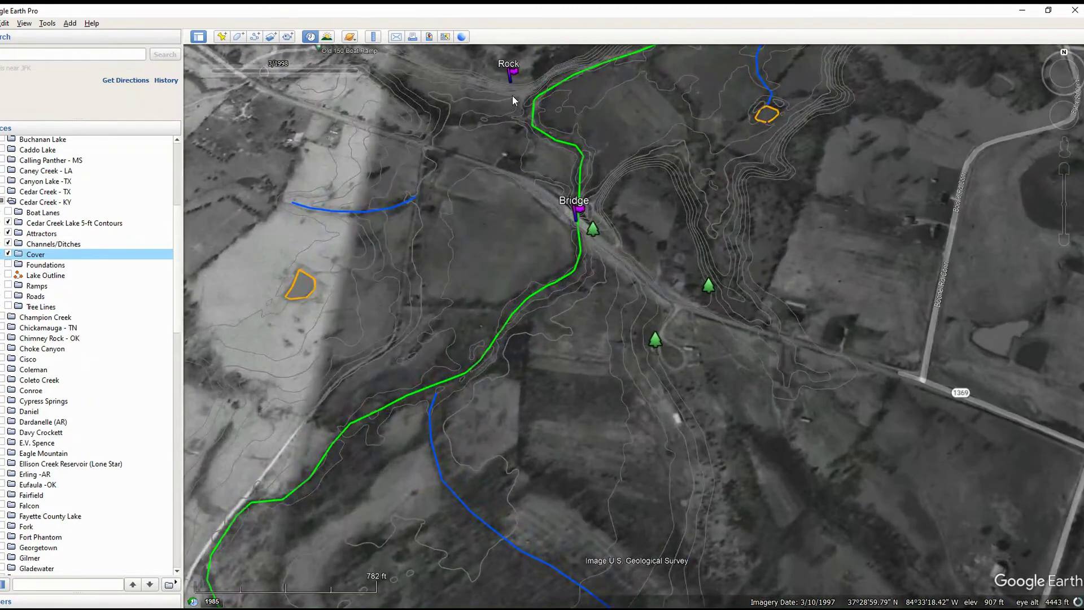
drag(516, 113, 566, 249)
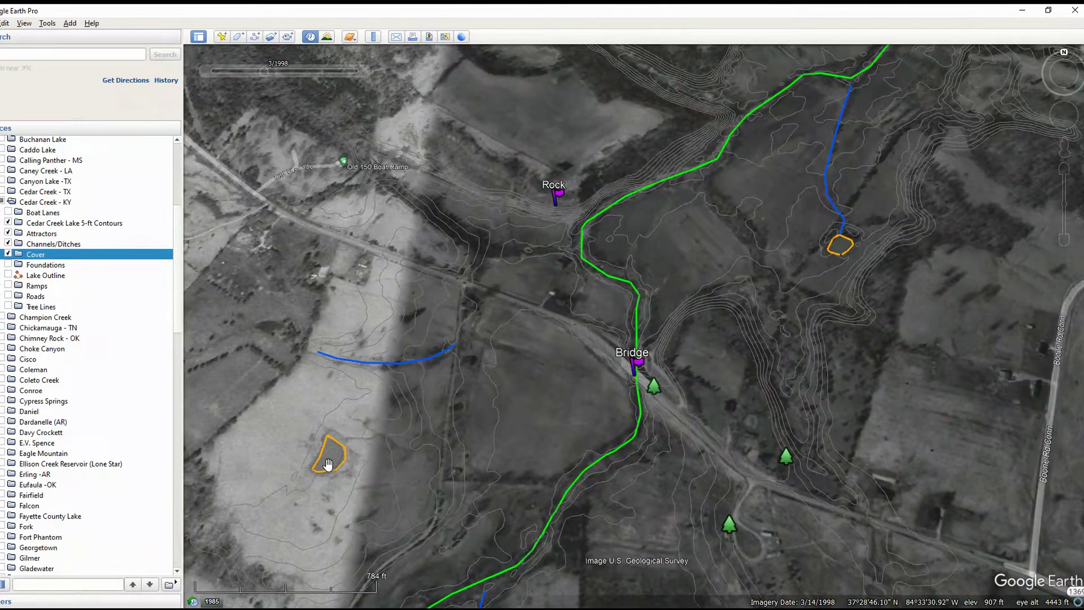
scroll(792, 384, down, 2)
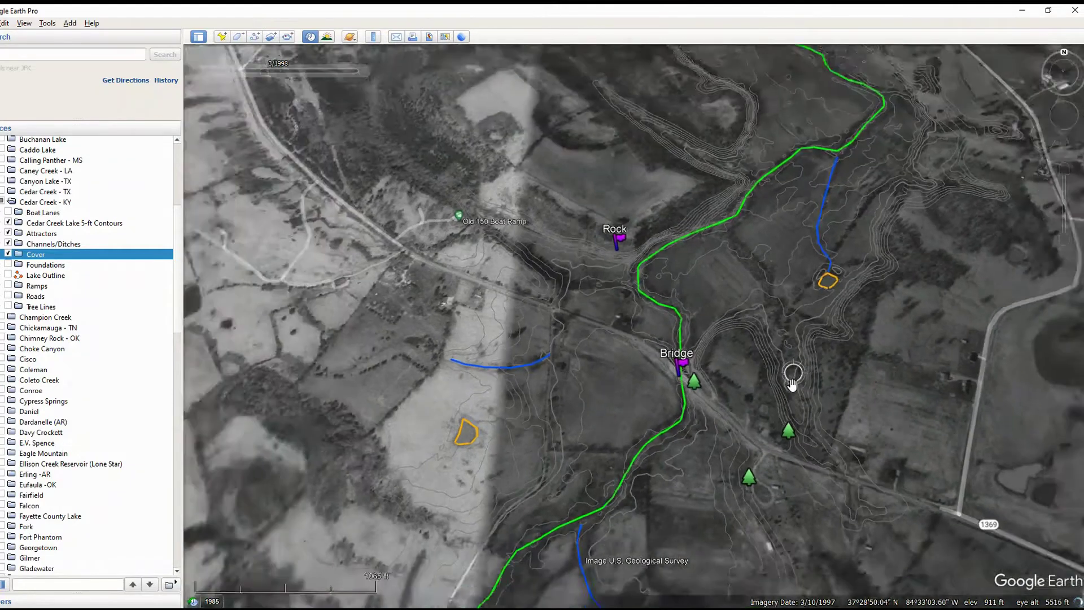
scroll(792, 384, down, 3)
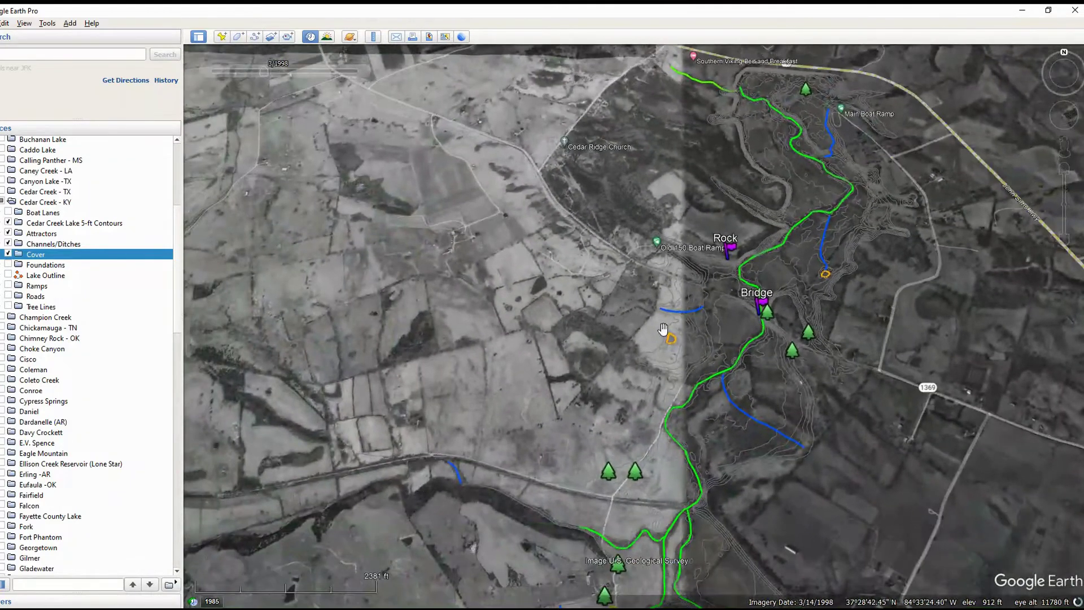
scroll(664, 329, up, 5)
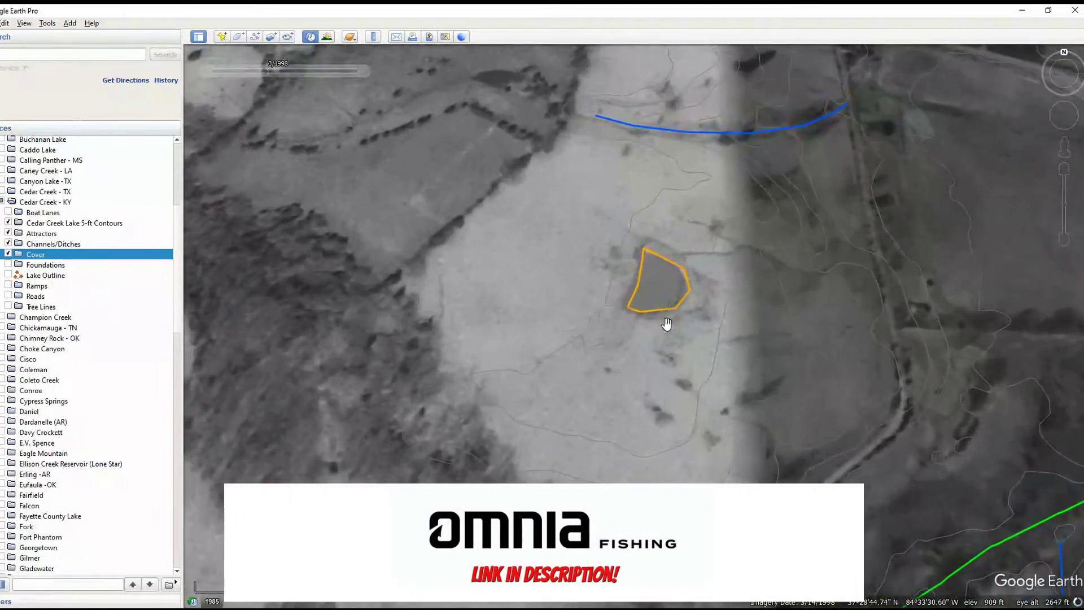
- Check the outlined cover area against later historical imagery from 8/2003, and return to the 3/1998 imagery
click(364, 72)
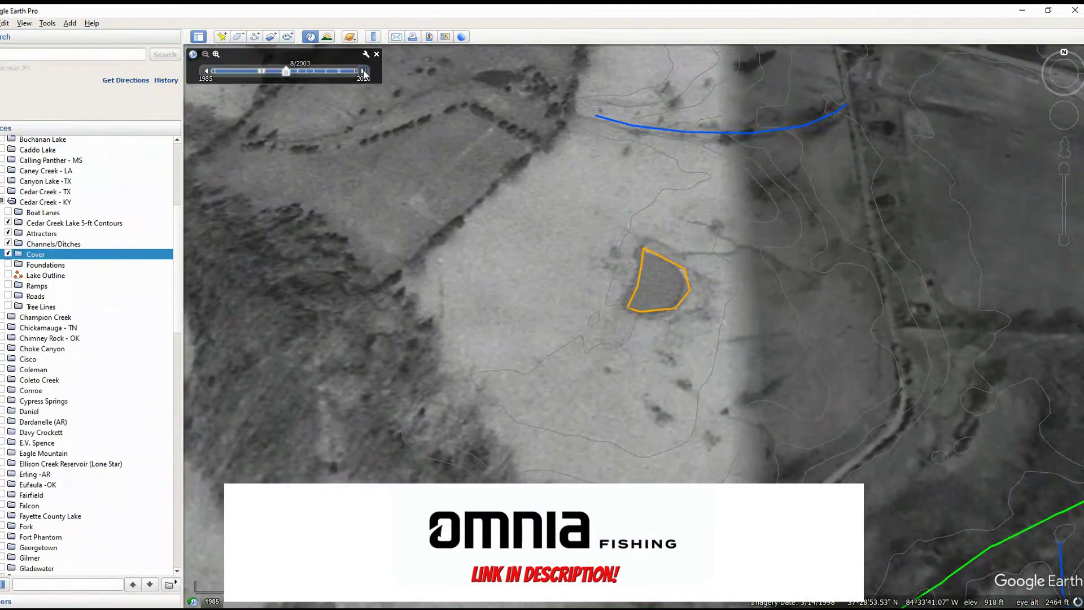
click(206, 72)
scroll(757, 412, down, 3)
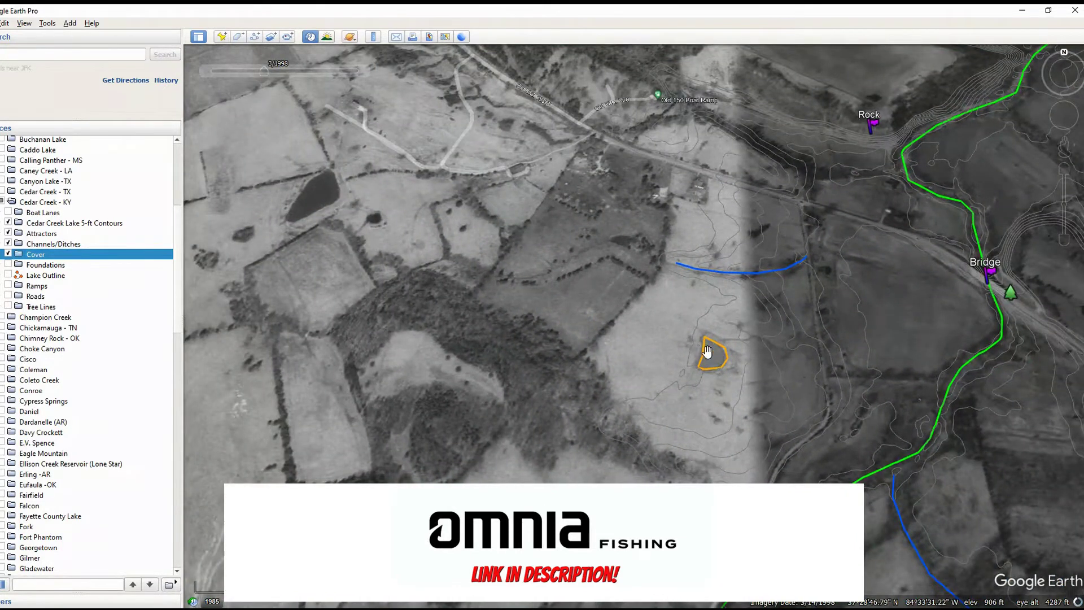
- Examine the cover locations around the bridge and down the lake to Cowan Rd Boat Ramp
drag(907, 355, 653, 512)
drag(825, 435, 699, 322)
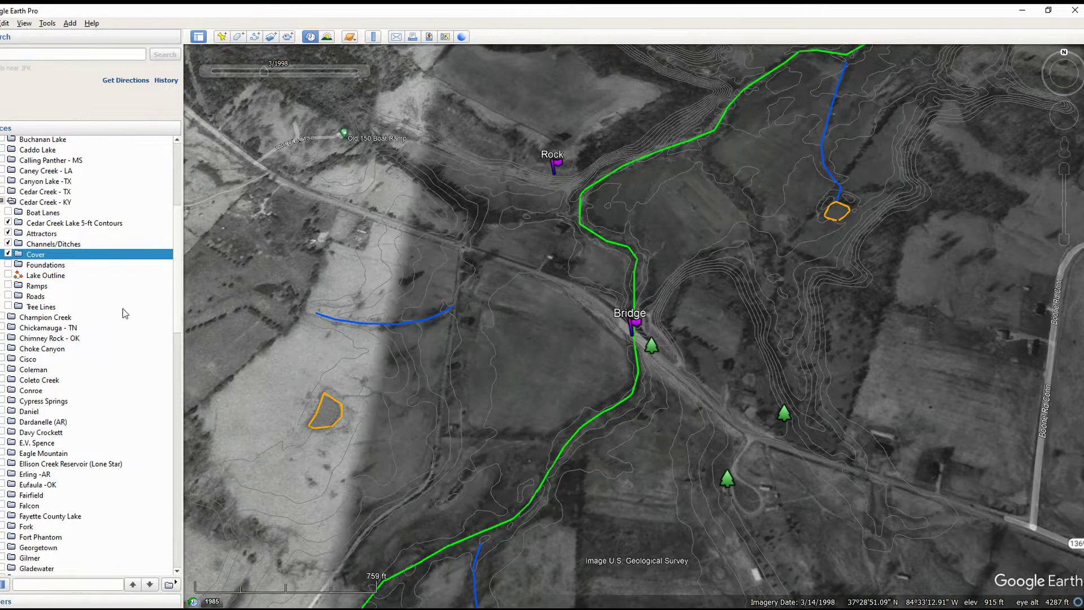
scroll(520, 427, down, 3)
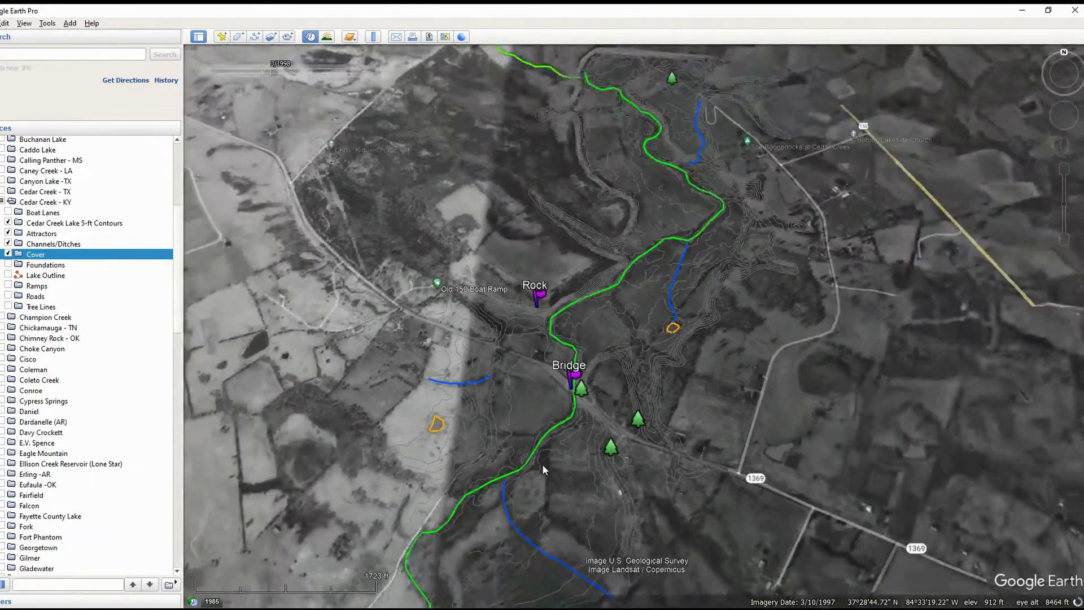
scroll(614, 342, down, 1)
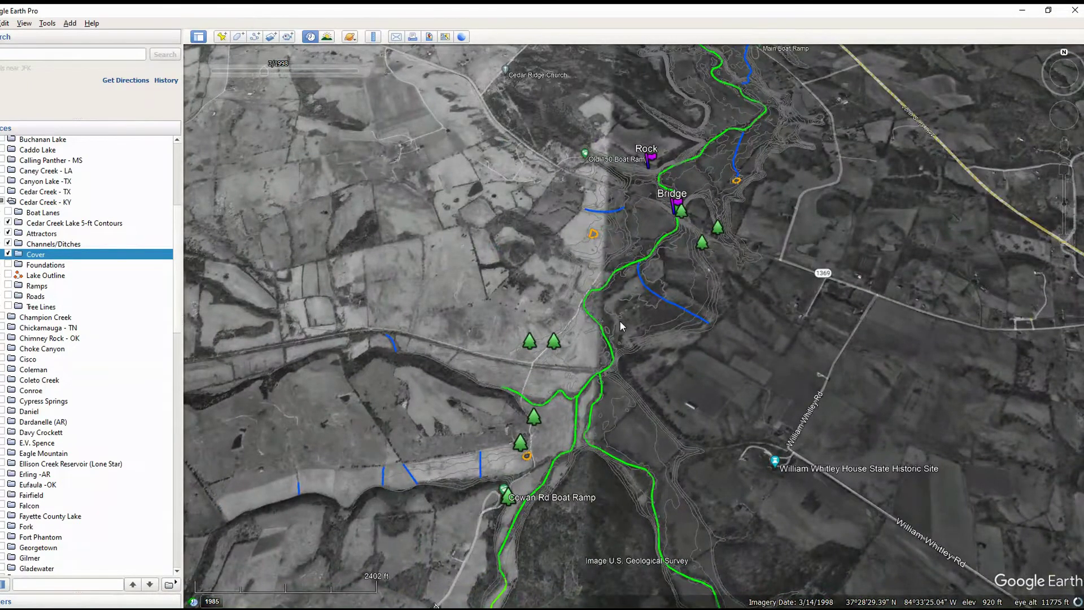
scroll(620, 320, down, 1)
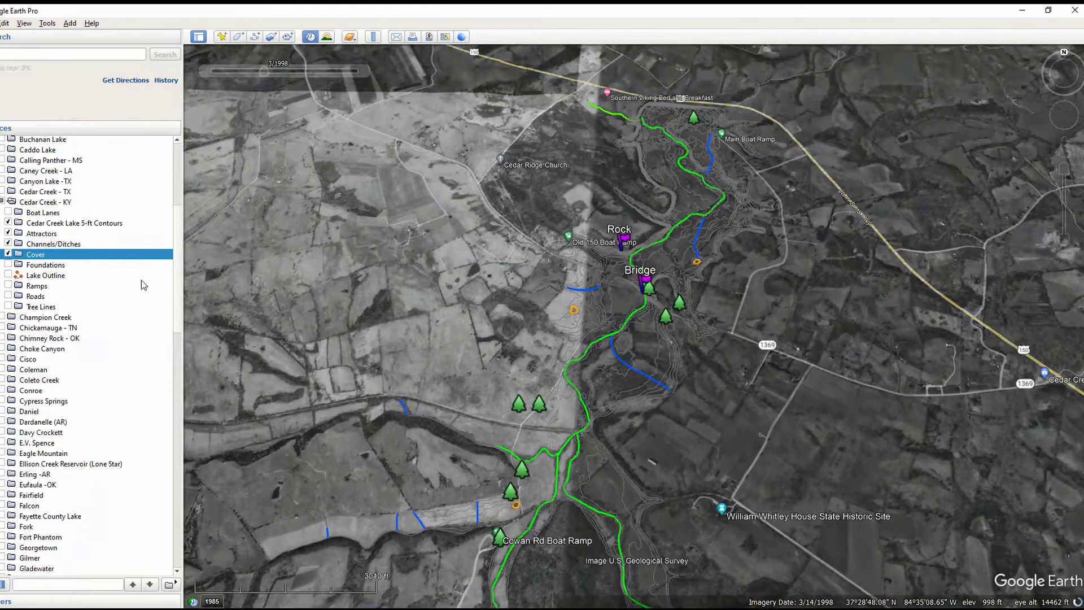
- Show the Foundations layer and inspect the house locations on both sides of the old bridge
click(8, 265)
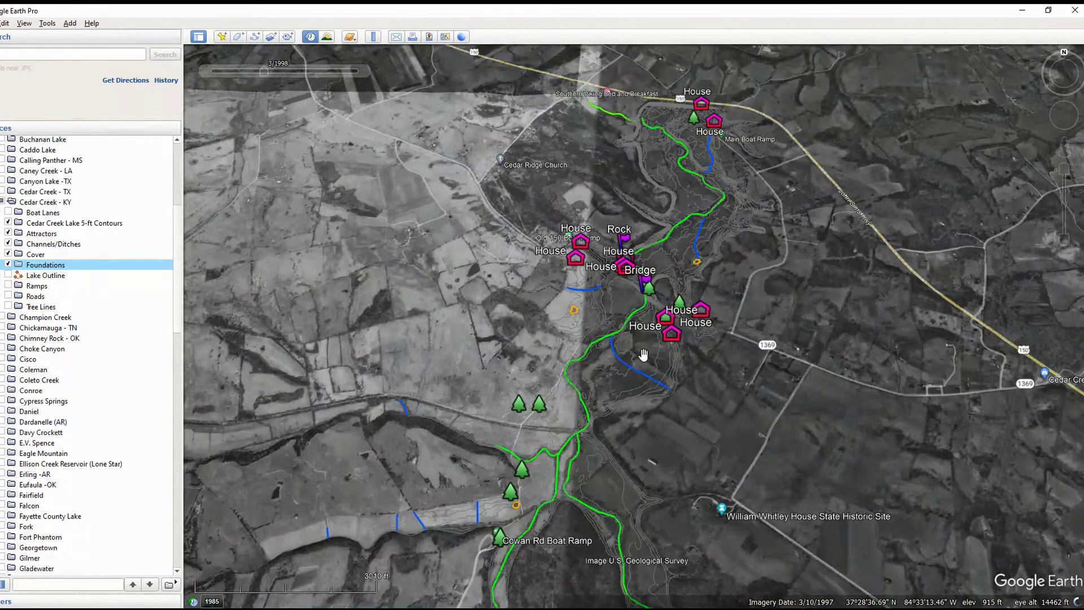
scroll(645, 364, up, 5)
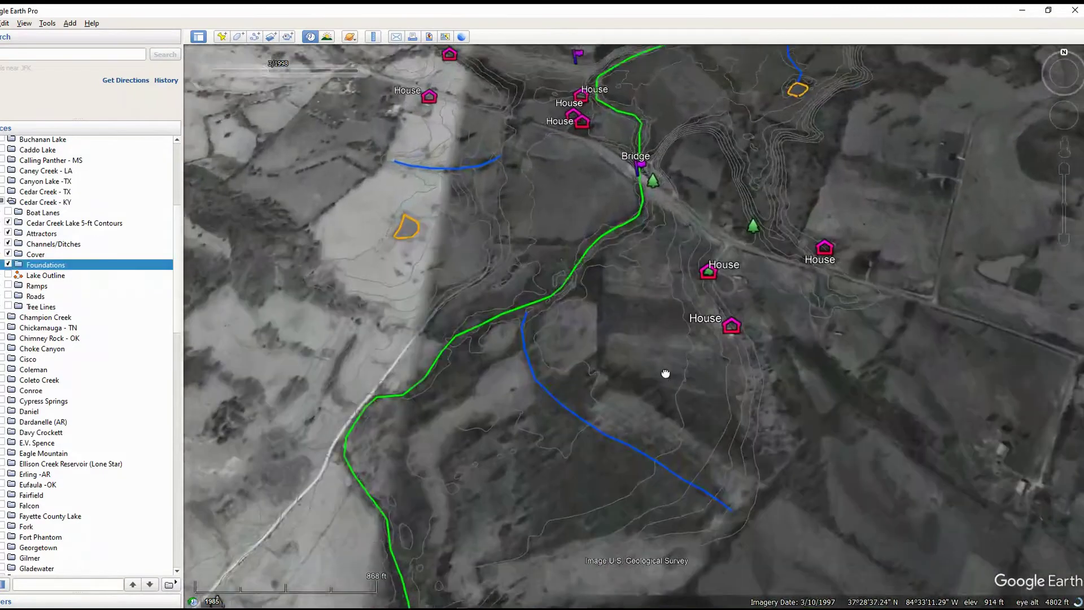
drag(666, 373, 681, 438)
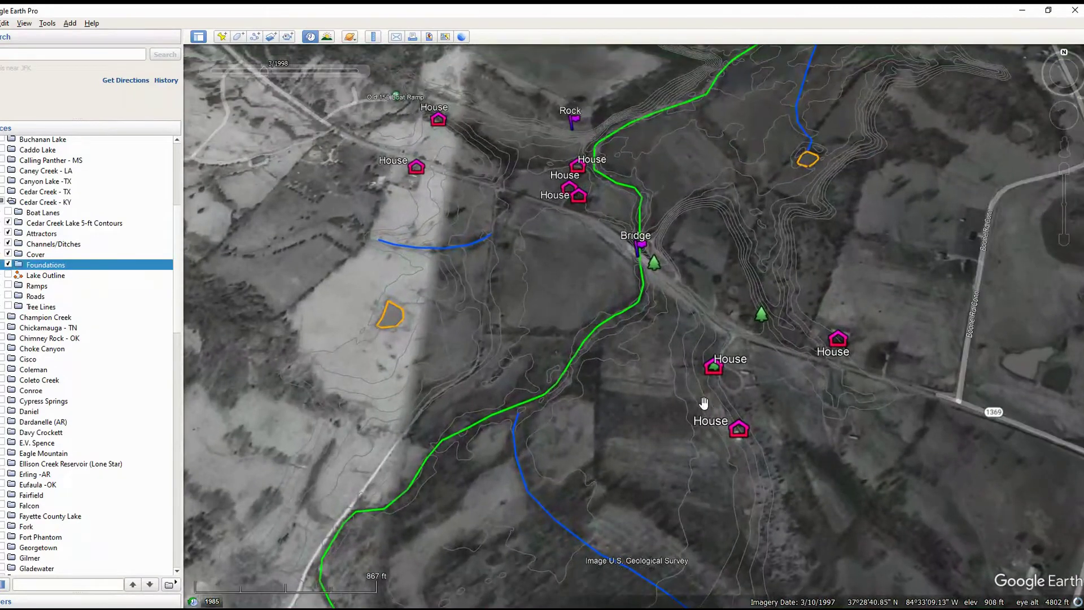
- Briefly overlay the Lake Outline, hide it again, and inspect the house foundations and gravel bed southeast of the bridge
click(8, 275)
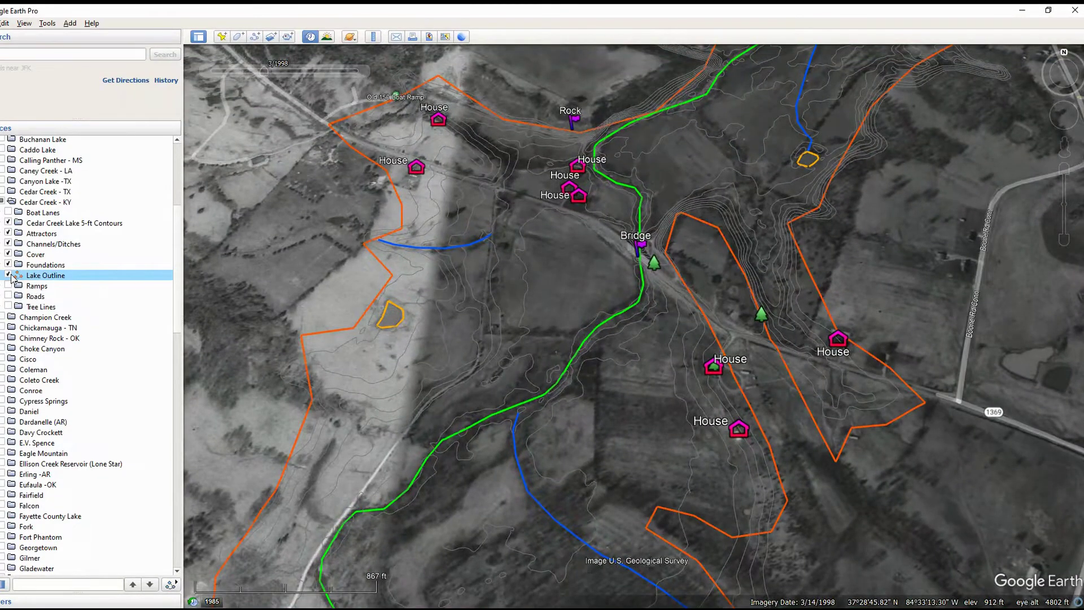
click(8, 275)
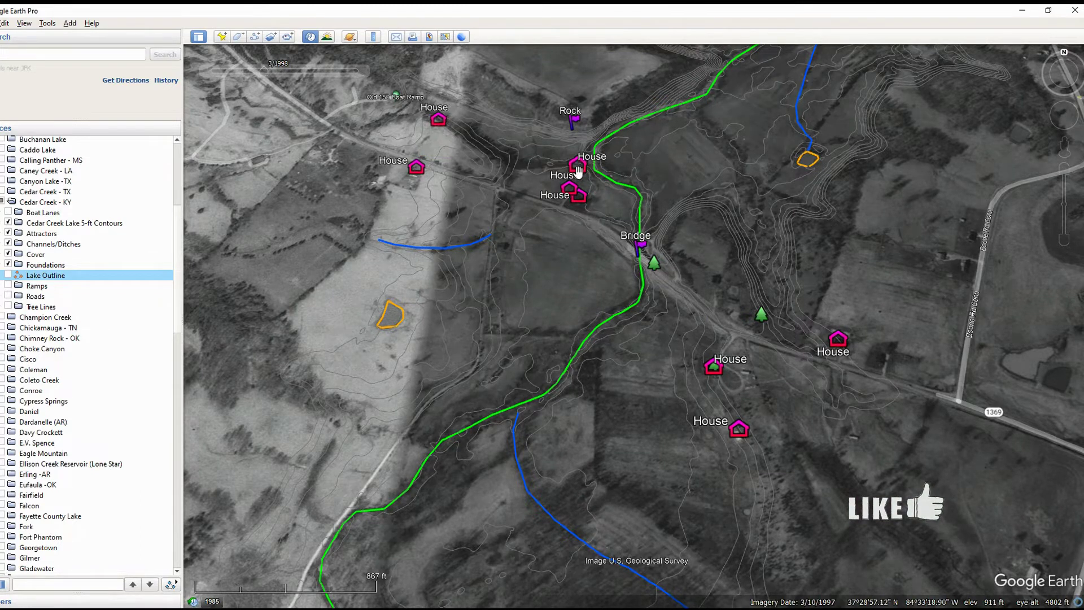
scroll(720, 378, up, 2)
scroll(720, 378, up, 2)
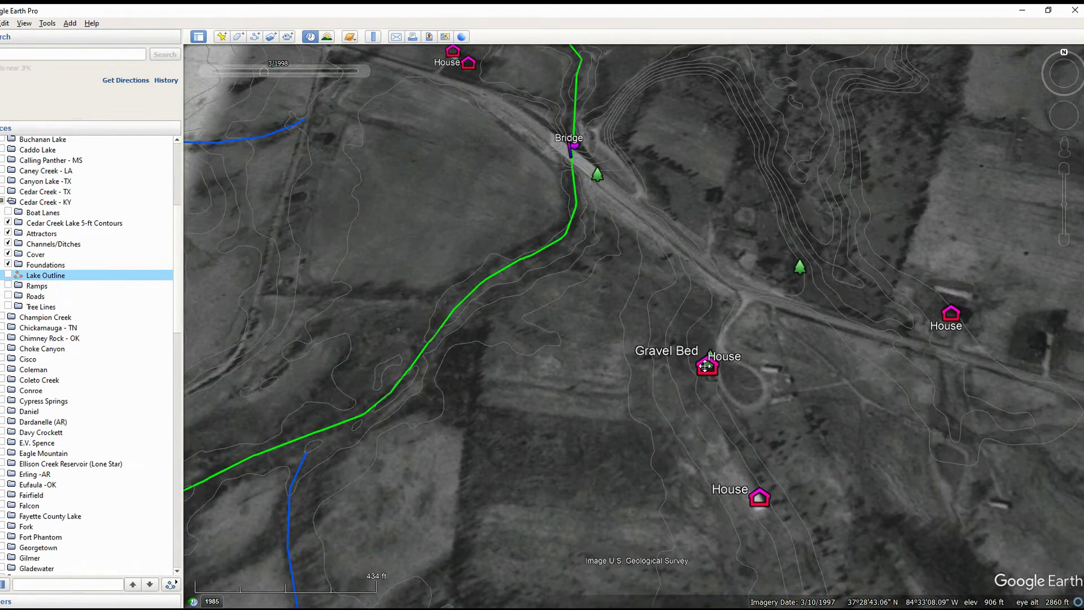
scroll(705, 366, down, 3)
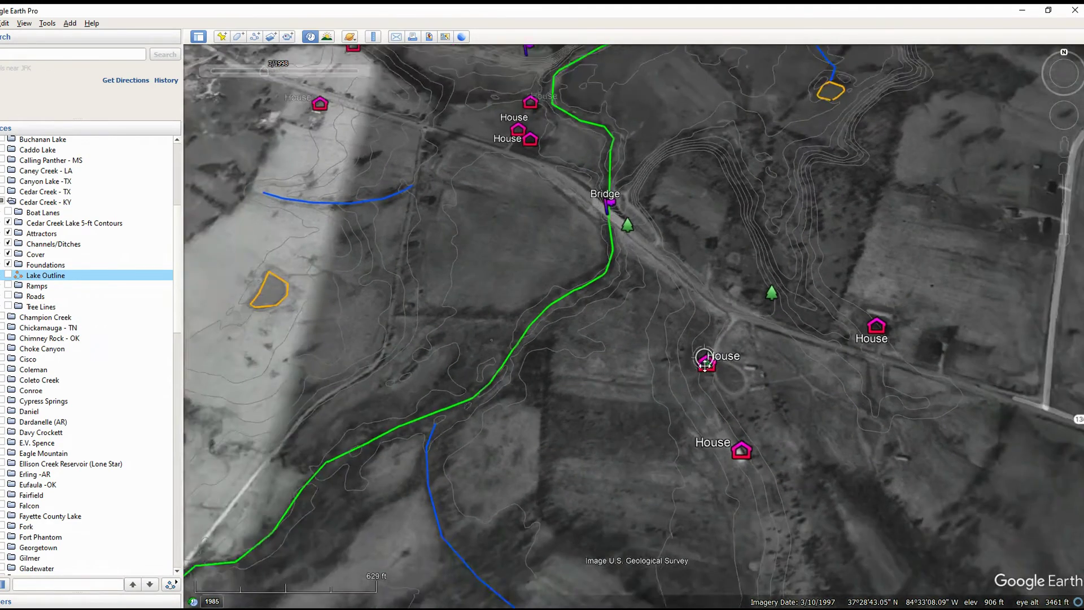
scroll(706, 367, down, 3)
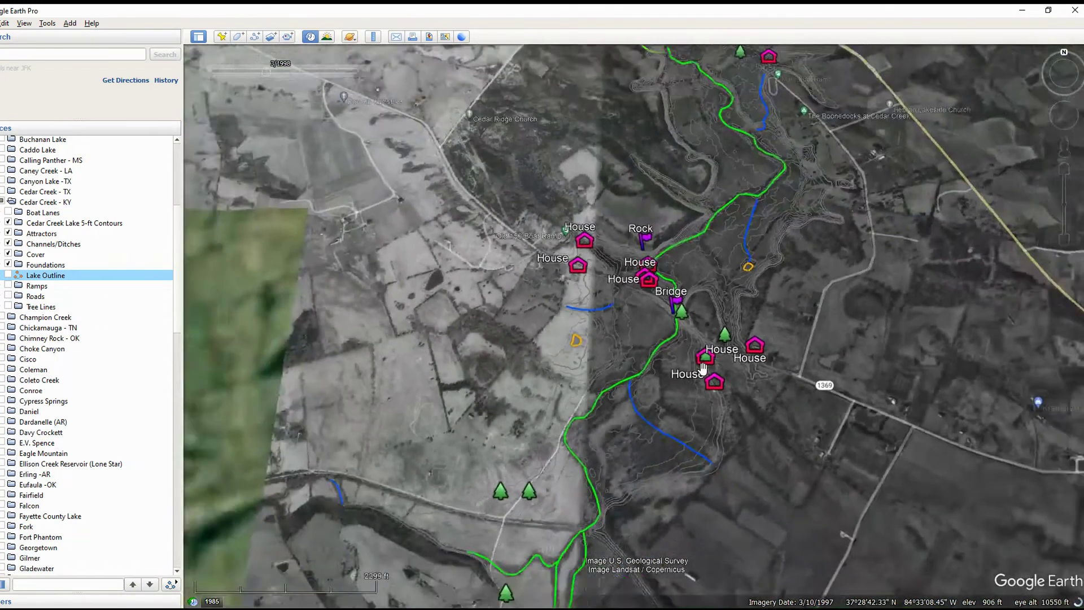
- Add the Ramps and Roads layers and view them across the whole lake
click(9, 285)
scroll(567, 395, down, 2)
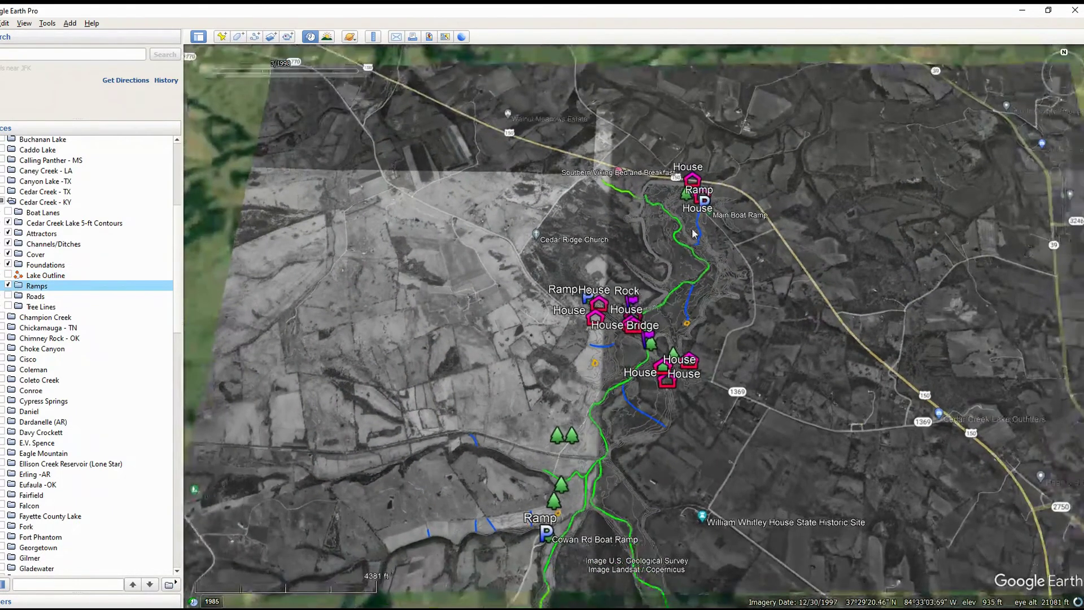
click(8, 295)
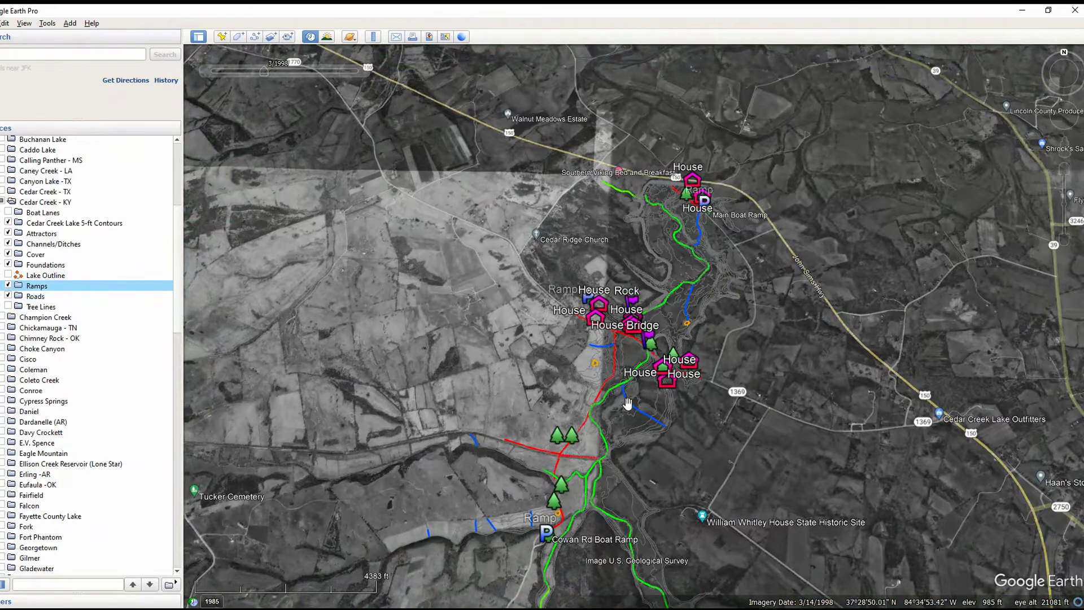
- Trace the submerged roads from Cowan Rd Boat Ramp through the mid-lake intersection and bridge up toward Main Boat Ramp
scroll(628, 402, up, 3)
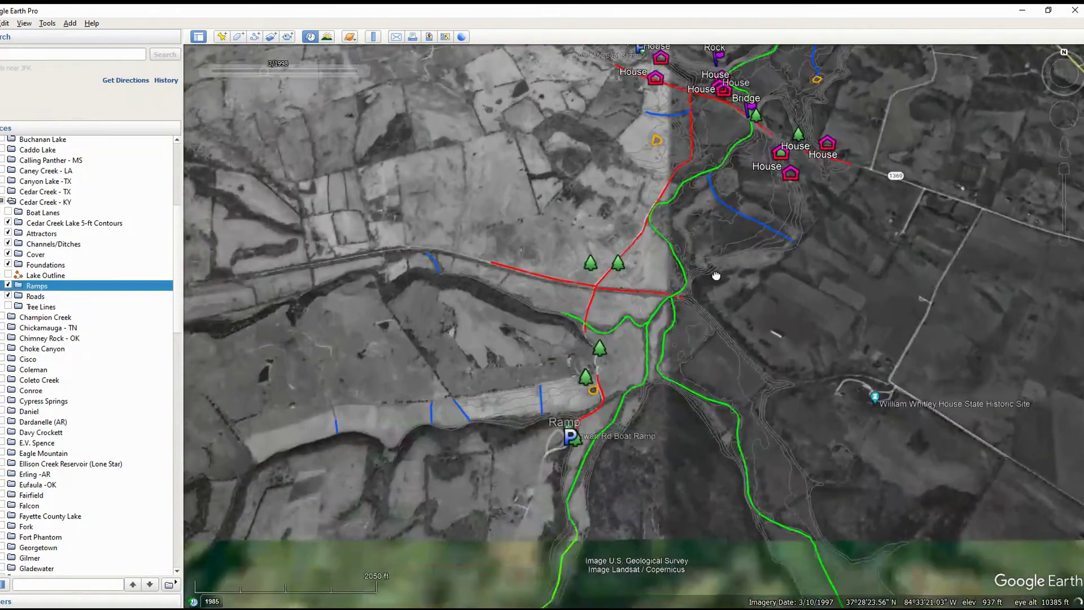
scroll(594, 425, up, 4)
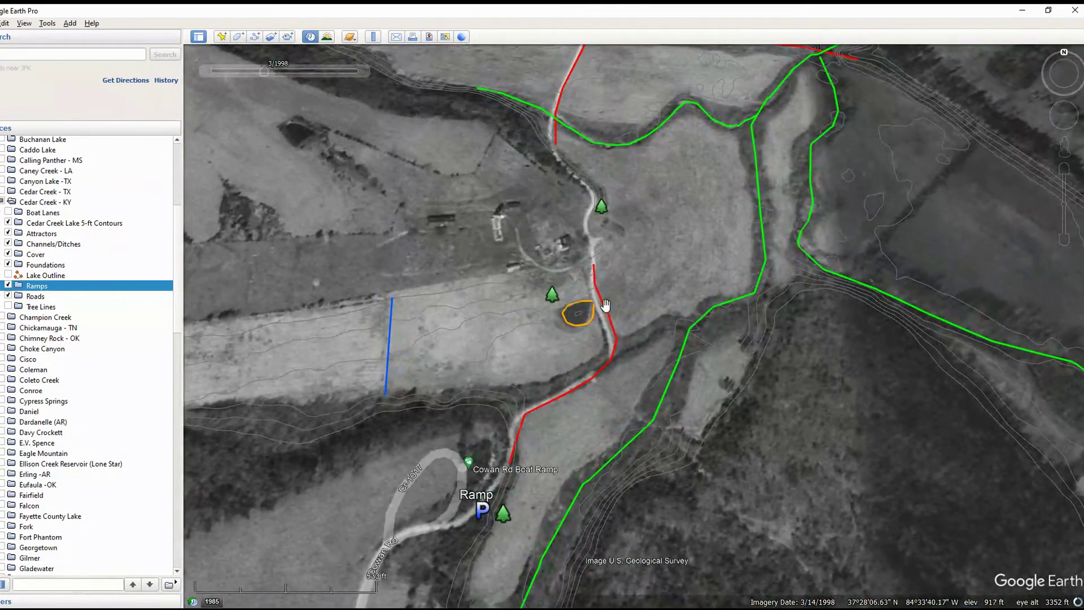
drag(610, 230, 653, 521)
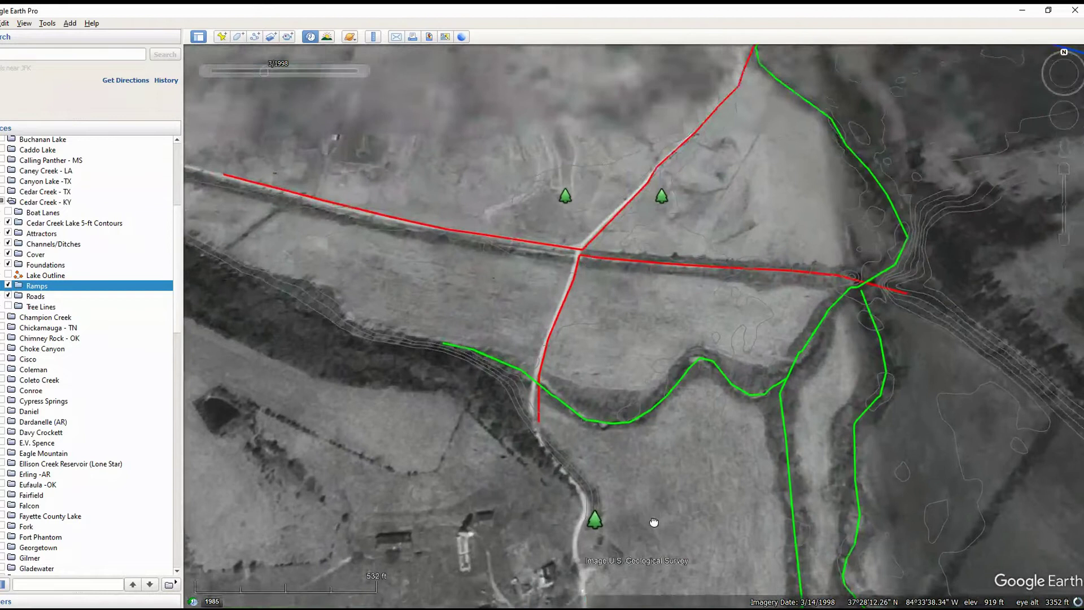
drag(580, 296, 602, 381)
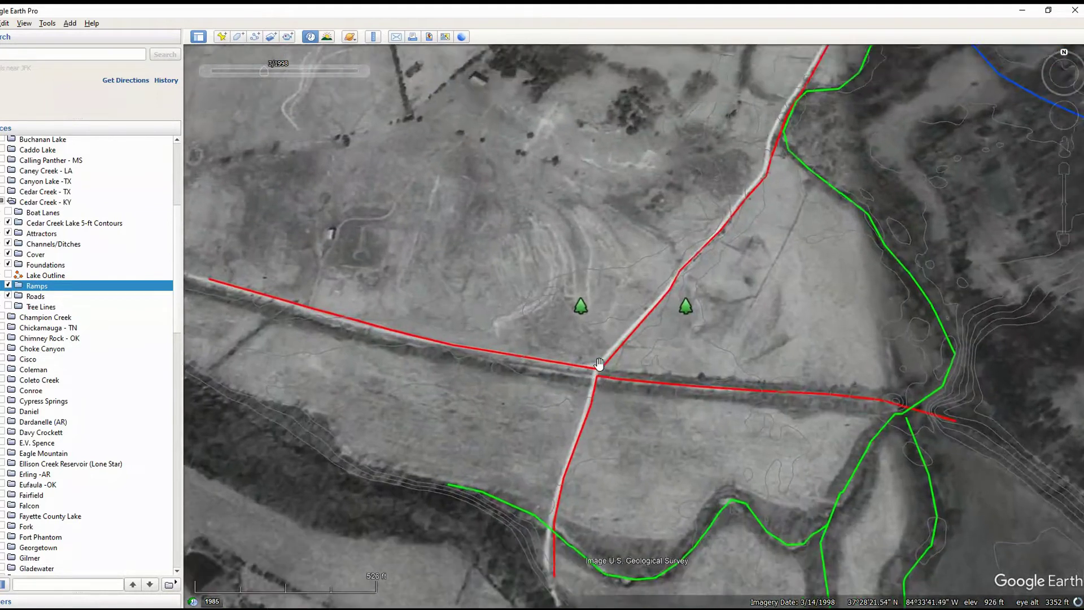
scroll(614, 384, down, 3)
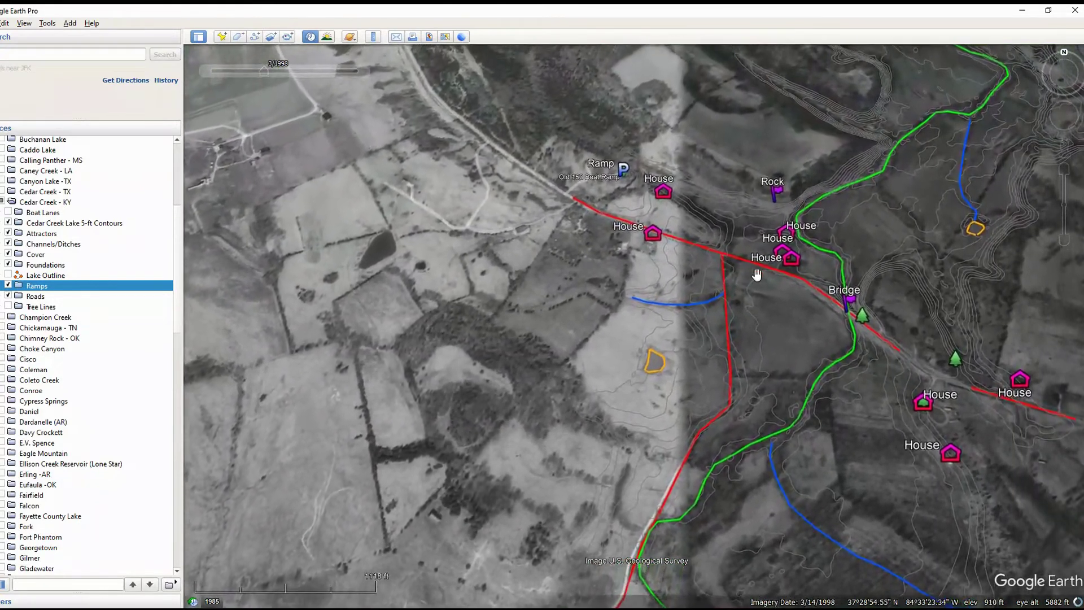
scroll(754, 435, down, 3)
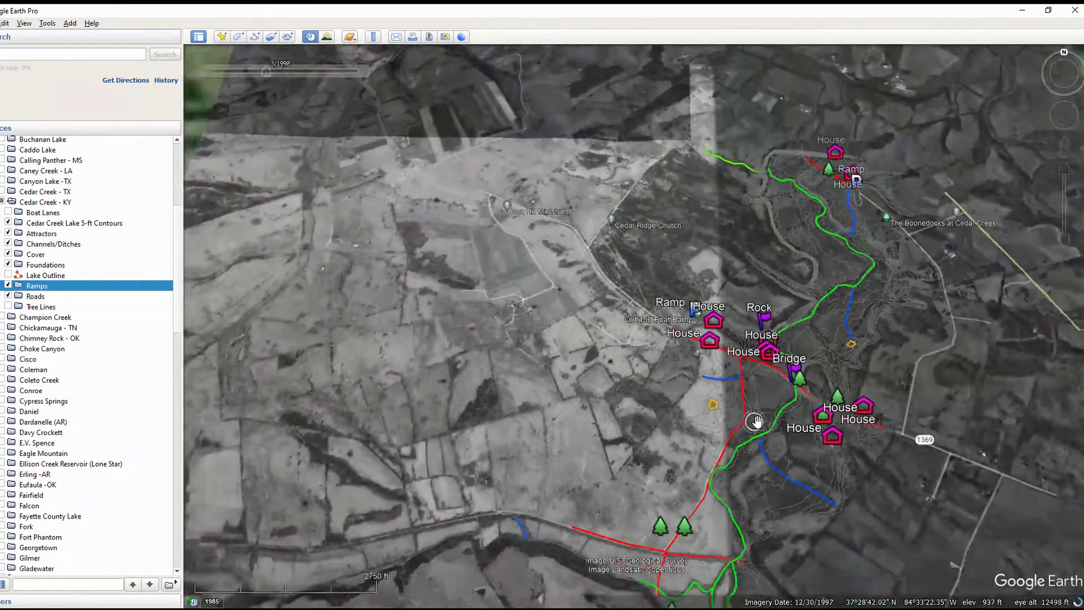
drag(834, 317, 683, 412)
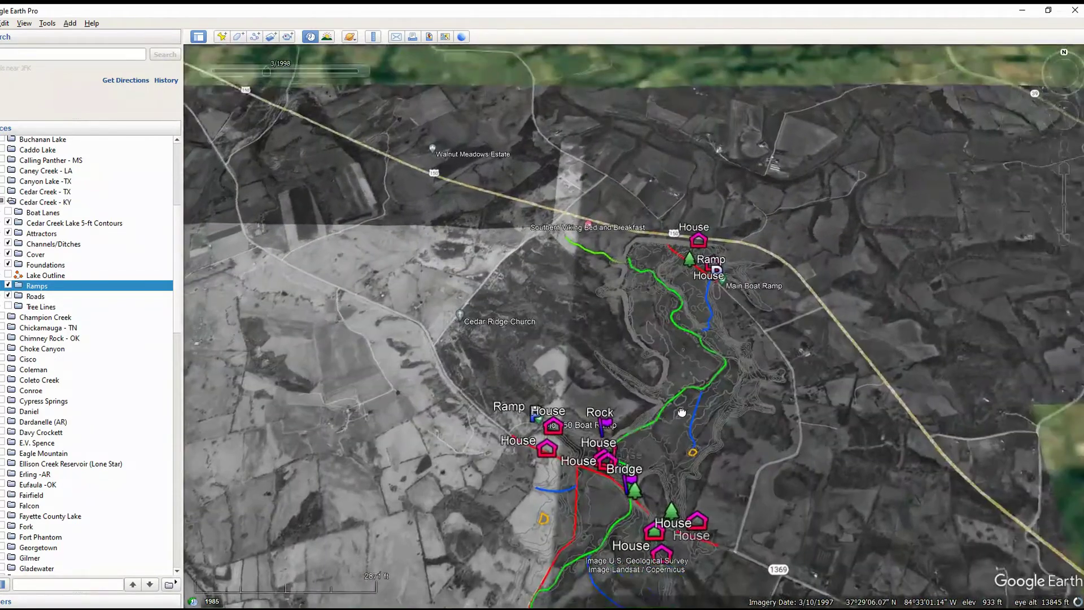
scroll(682, 412, up, 3)
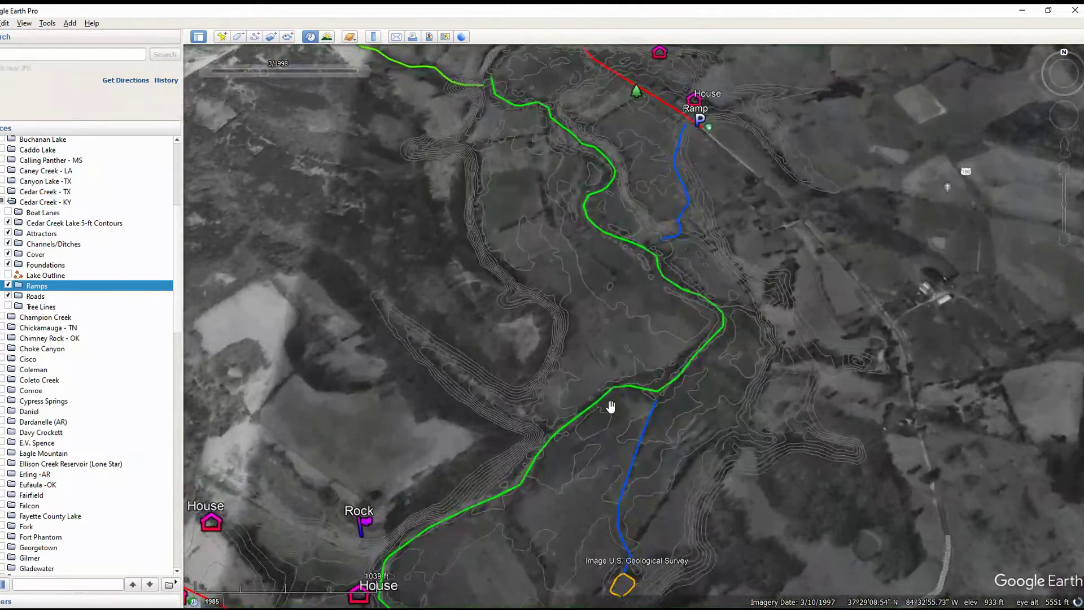
- Inspect the submerged road and the house foundations beside Main Boat Ramp at the lake's north end
drag(656, 235, 622, 382)
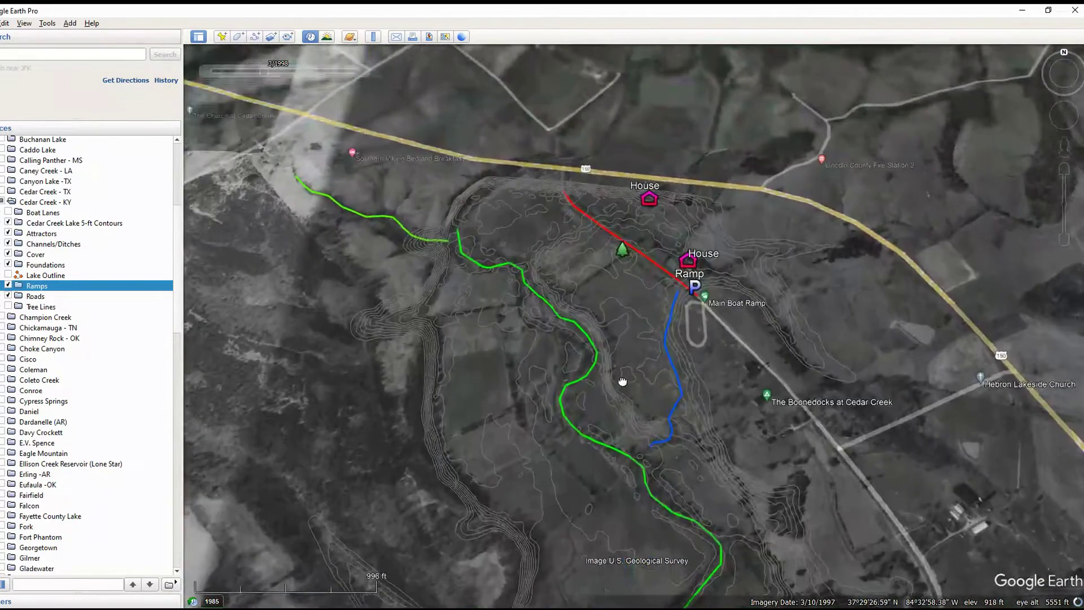
scroll(650, 339, up, 2)
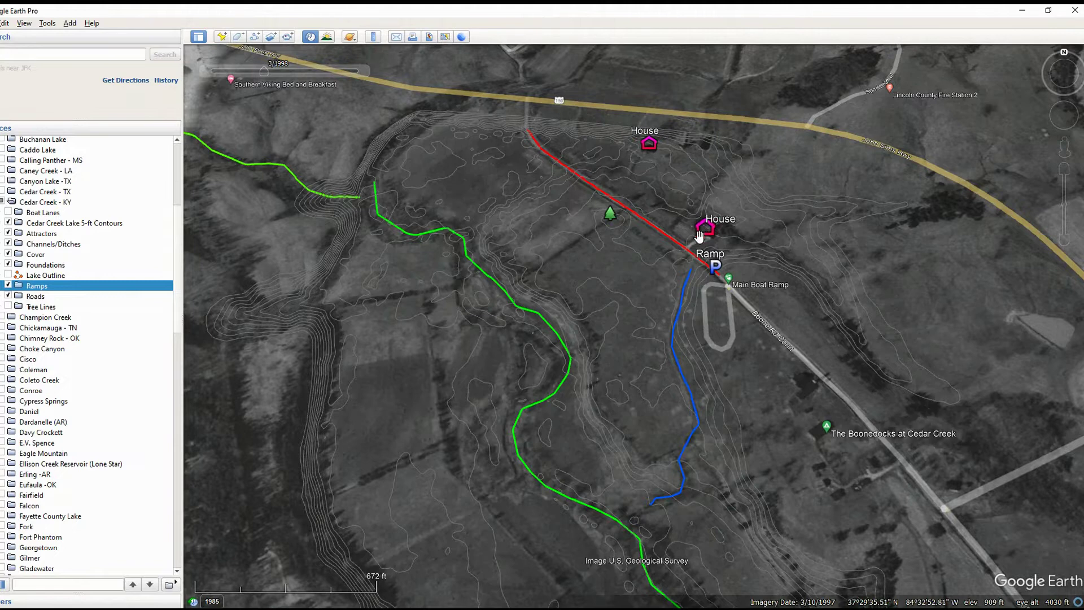
scroll(568, 515, down, 5)
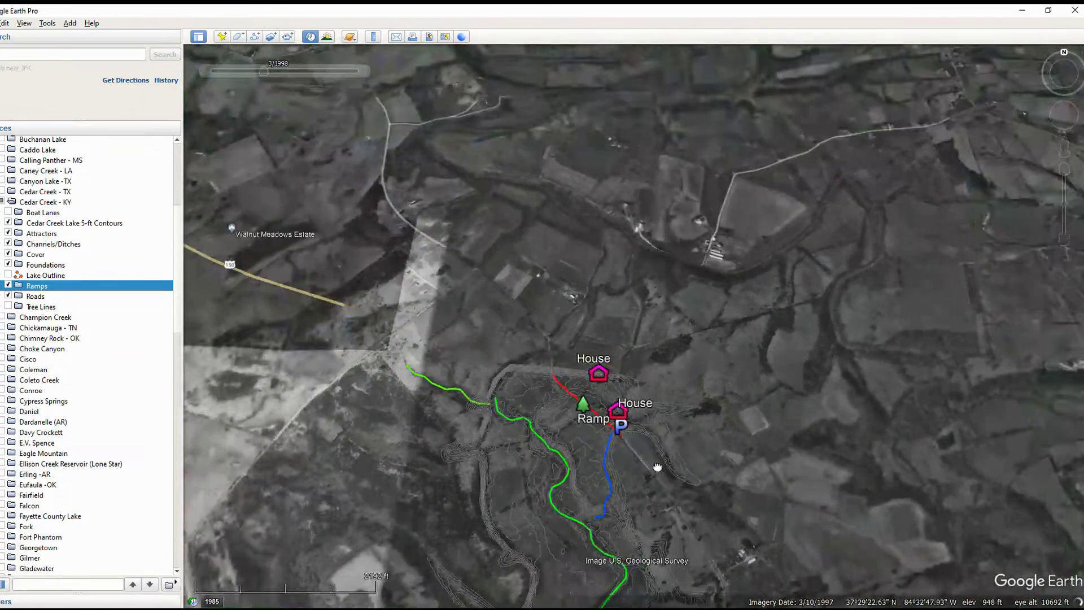
- Show the Tree Lines layer and survey it from the whole lake down to the arms around Cowan Rd Boat Ramp
drag(657, 467, 638, 314)
scroll(618, 404, down, 2)
drag(564, 435, 760, 433)
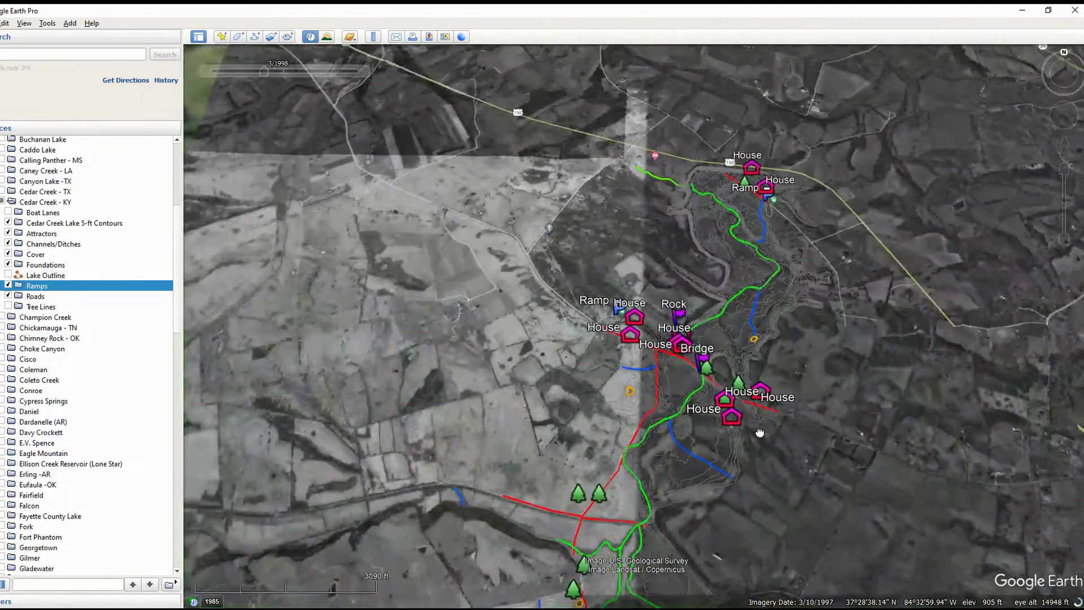
click(8, 307)
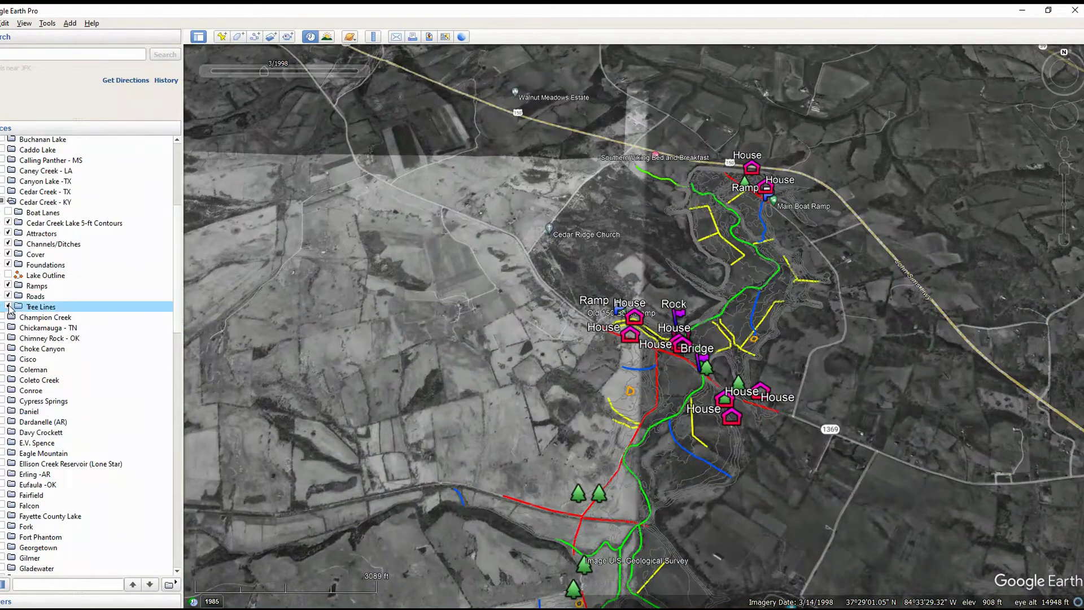
scroll(680, 506, up, 2)
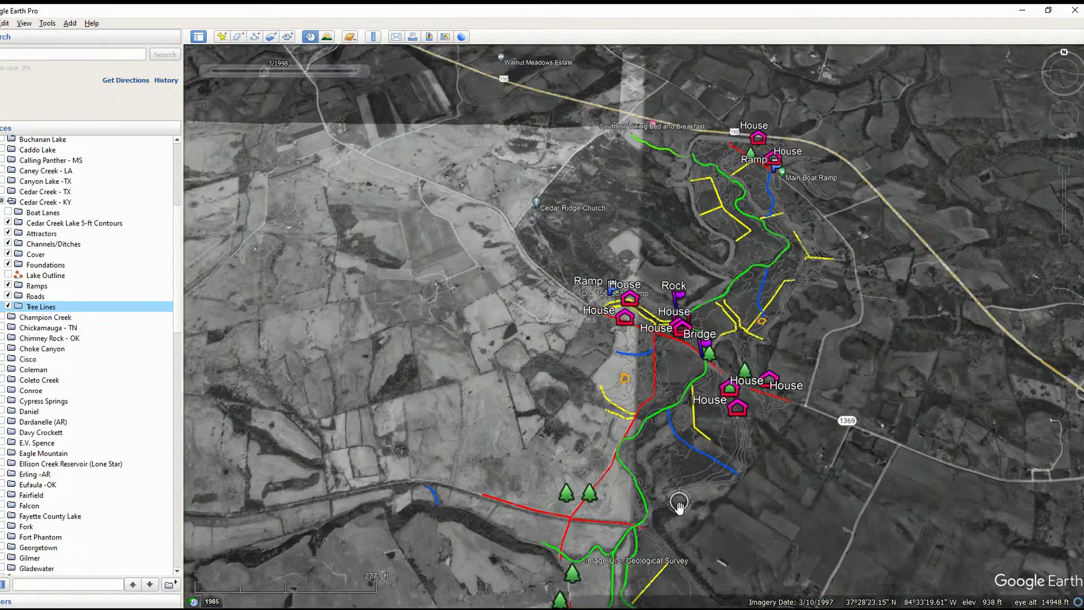
drag(683, 519, 640, 372)
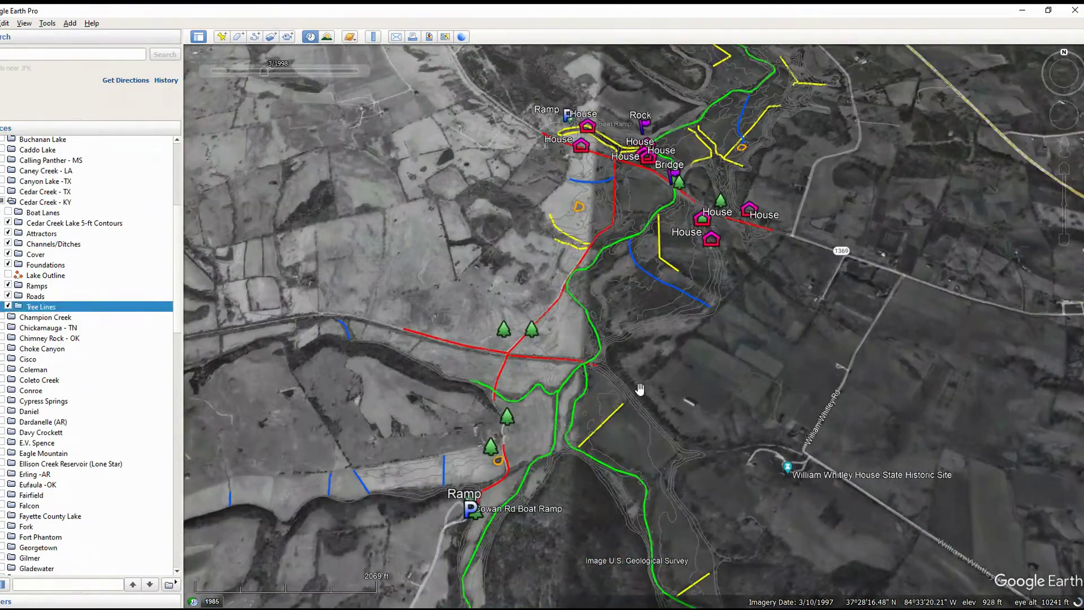
scroll(665, 496, up, 2)
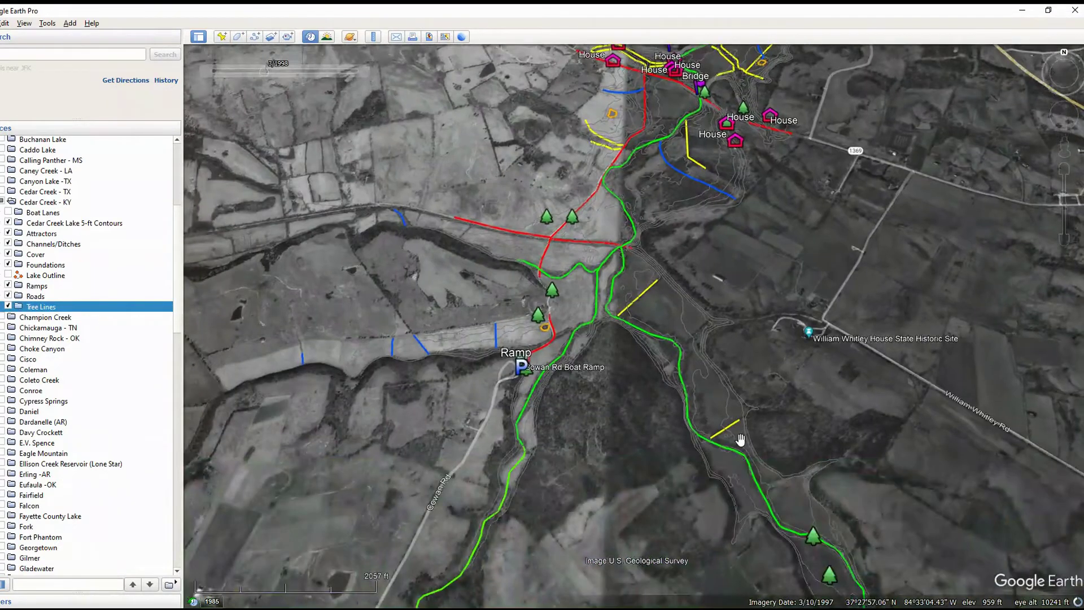
scroll(663, 497, up, 1)
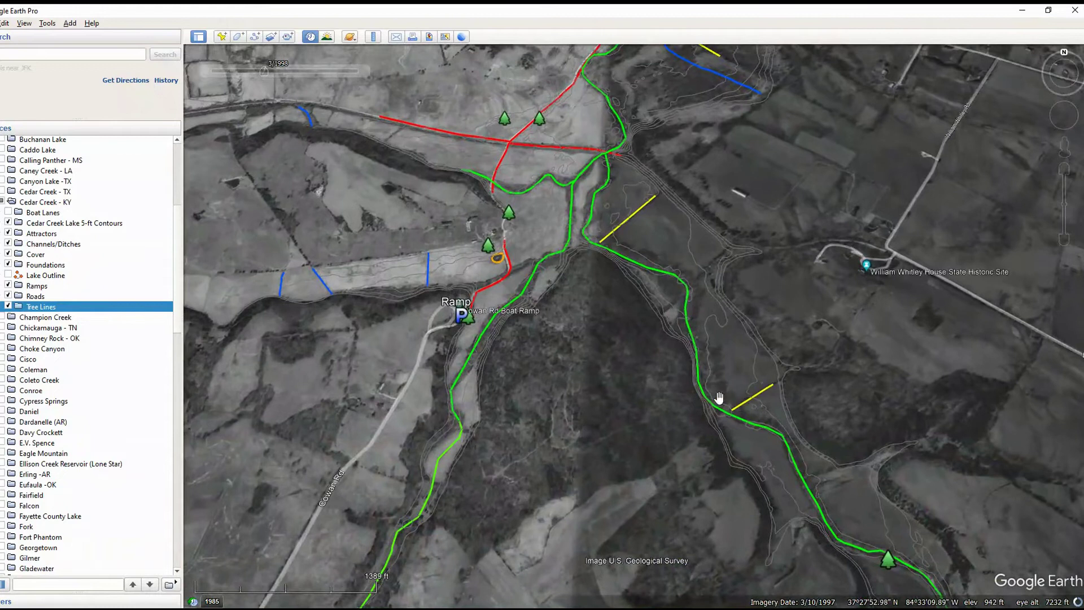
- Inspect the pair of tree lines west of the submerged mid-lake road and overlay the Lake Outline on them
drag(631, 236, 724, 381)
drag(734, 247, 774, 476)
scroll(655, 337, up, 1)
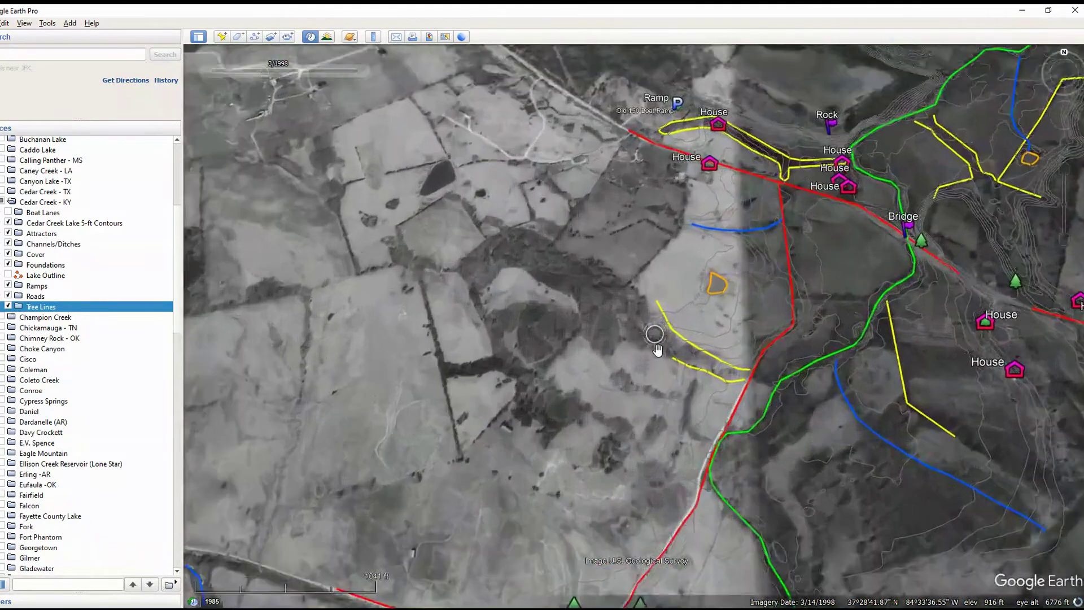
scroll(655, 339, up, 2)
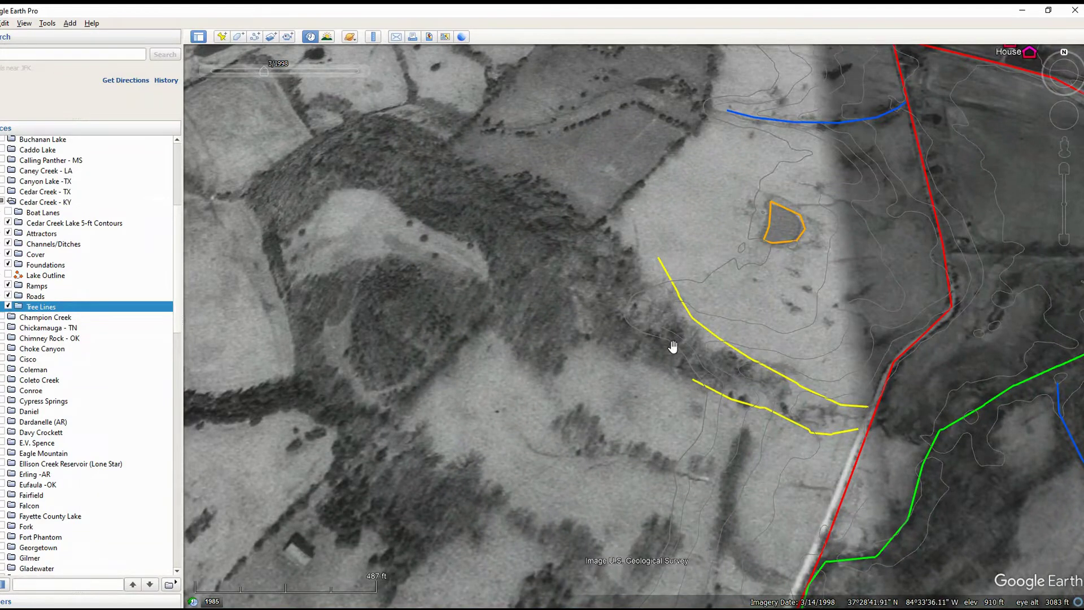
click(8, 275)
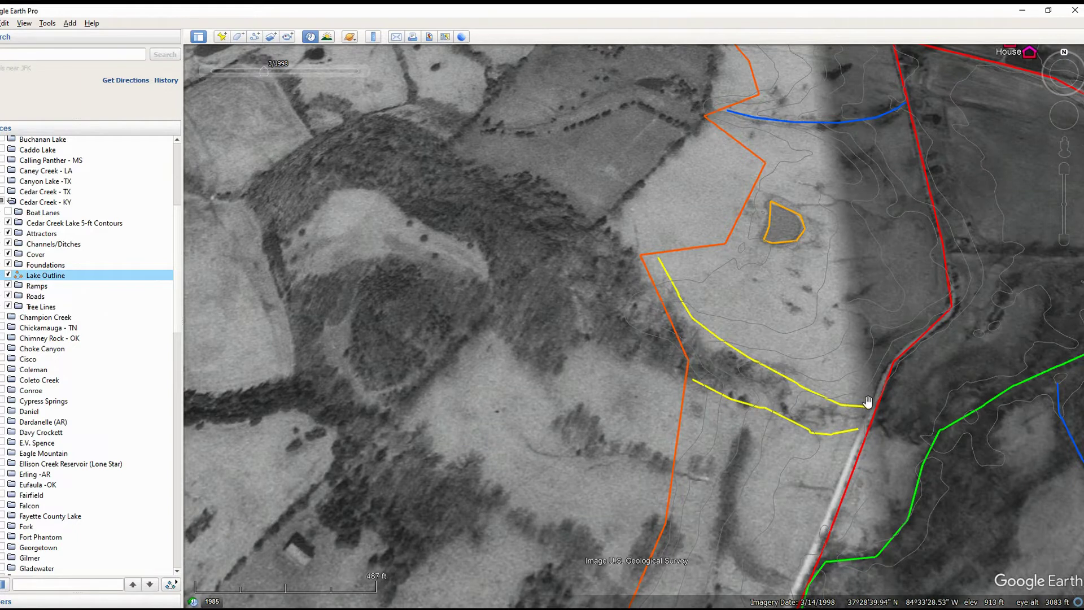
drag(877, 511, 847, 400)
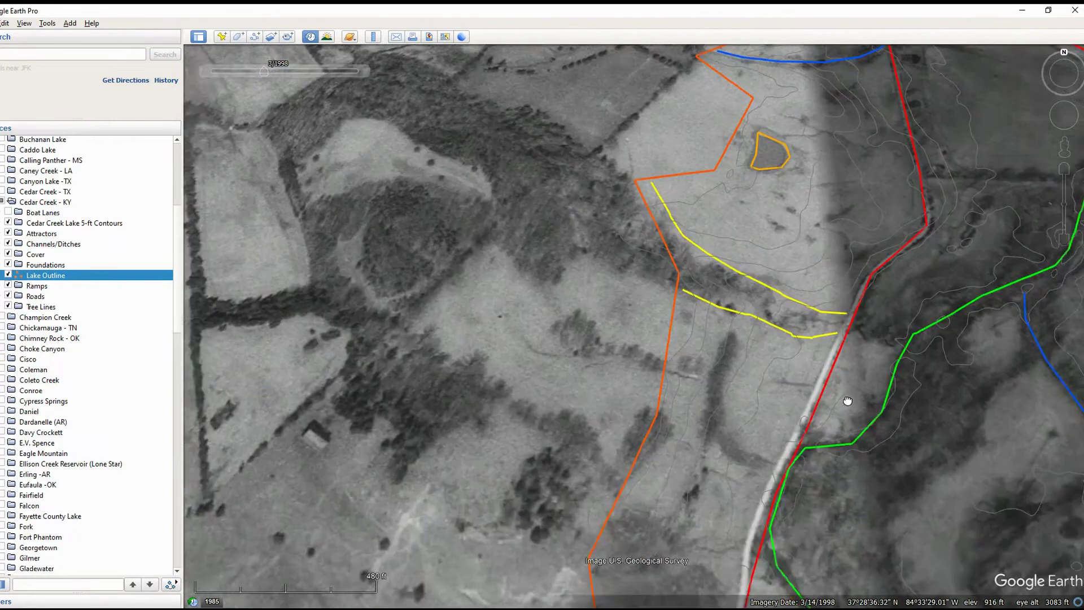
- Examine the tree lines bordering the ditch between Old 150 Boat Ramp and the houses northwest of the bridge
scroll(768, 431, down, 3)
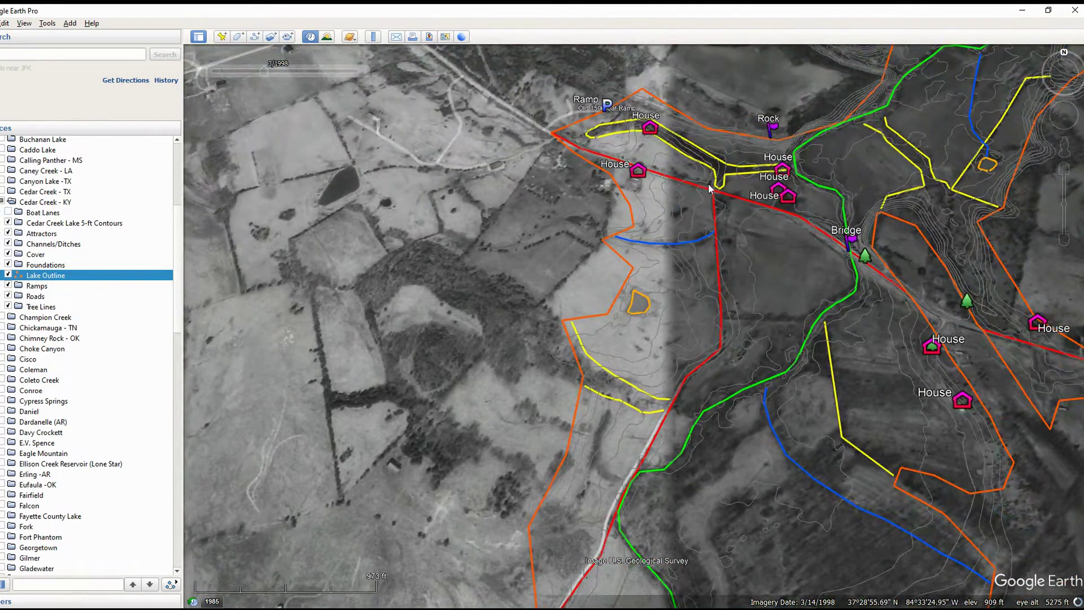
drag(709, 188, 723, 362)
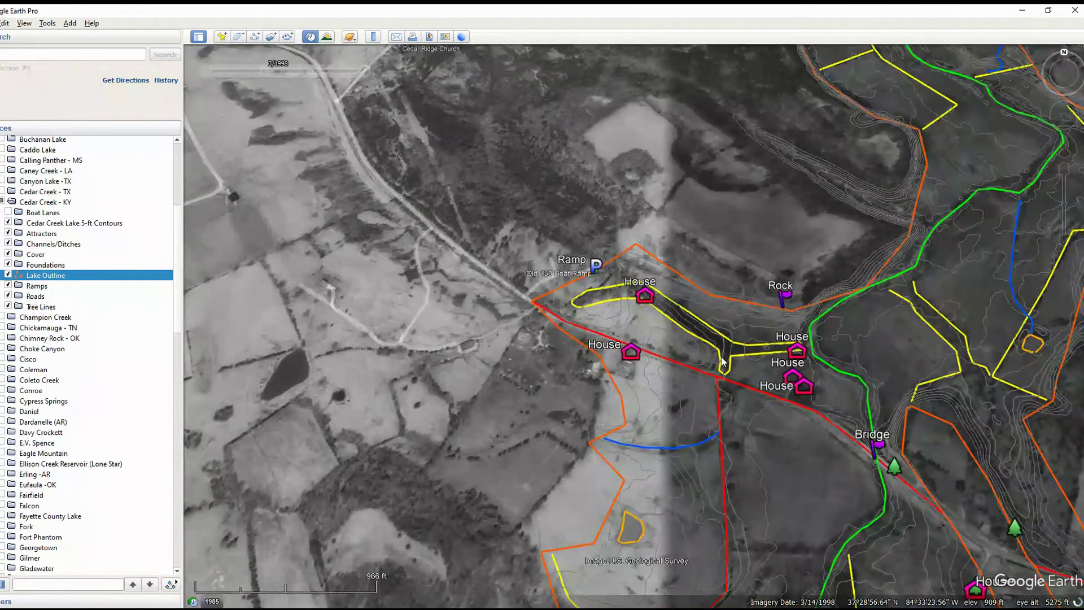
scroll(723, 361, up, 3)
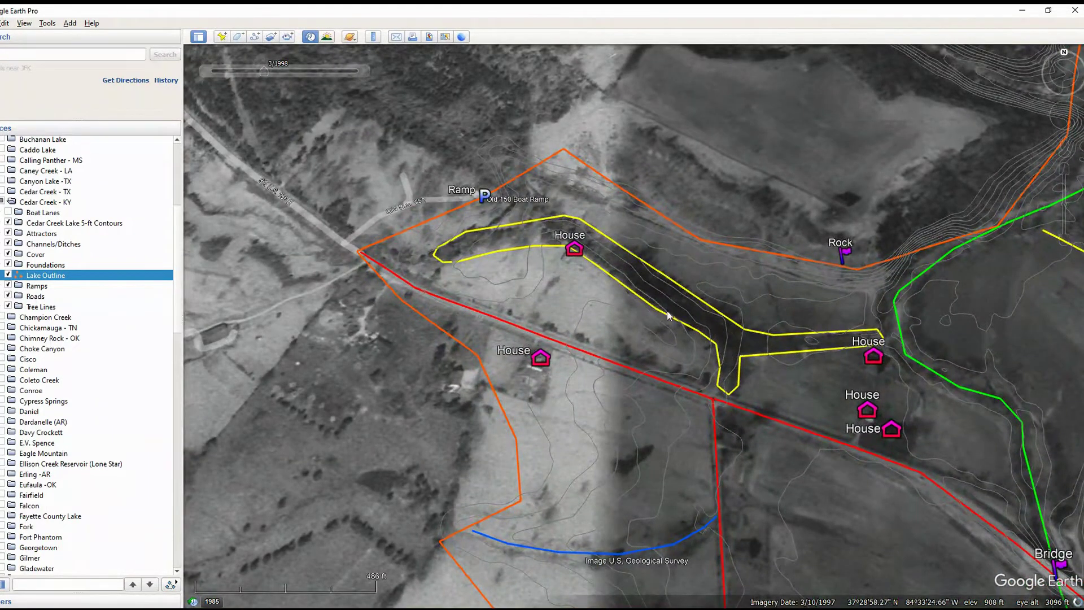
scroll(895, 435, down, 3)
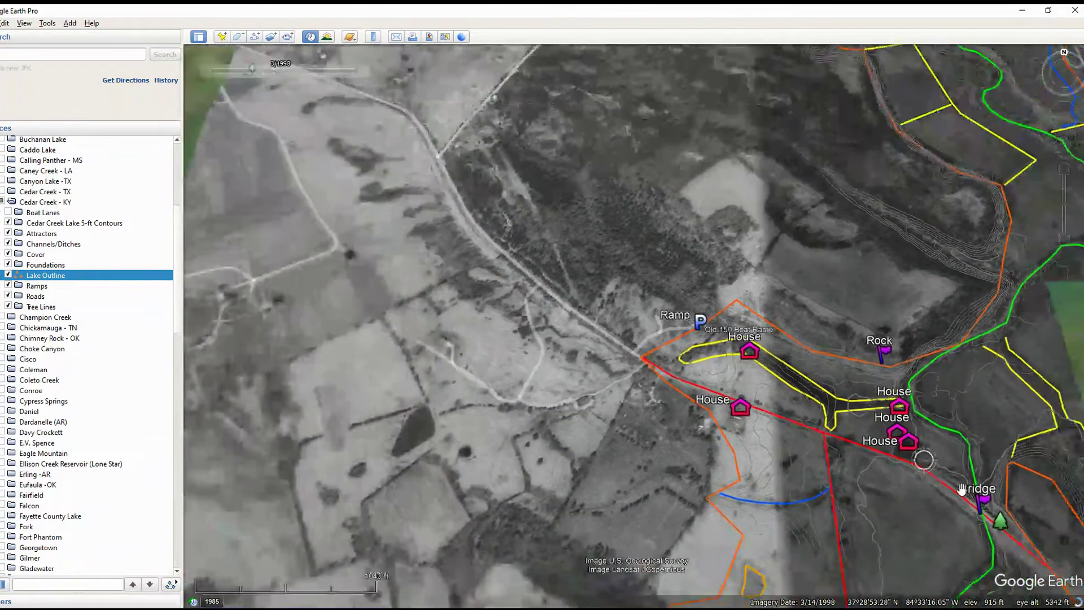
- Follow the tree lines along the main channel from the bridge north to Main Boat Ramp
drag(904, 503, 521, 423)
scroll(633, 404, down, 2)
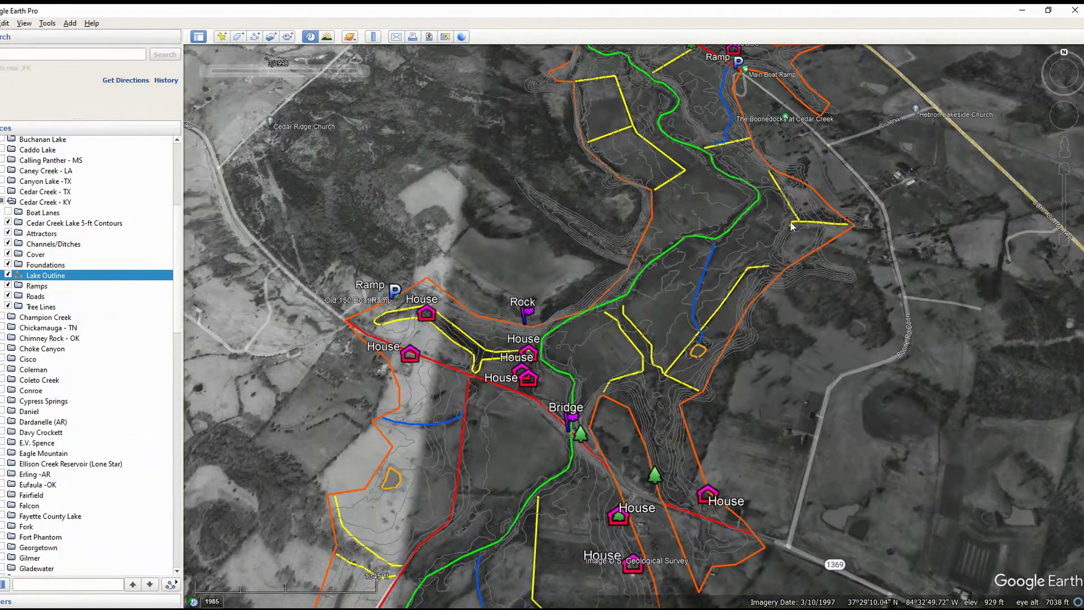
drag(766, 191, 632, 314)
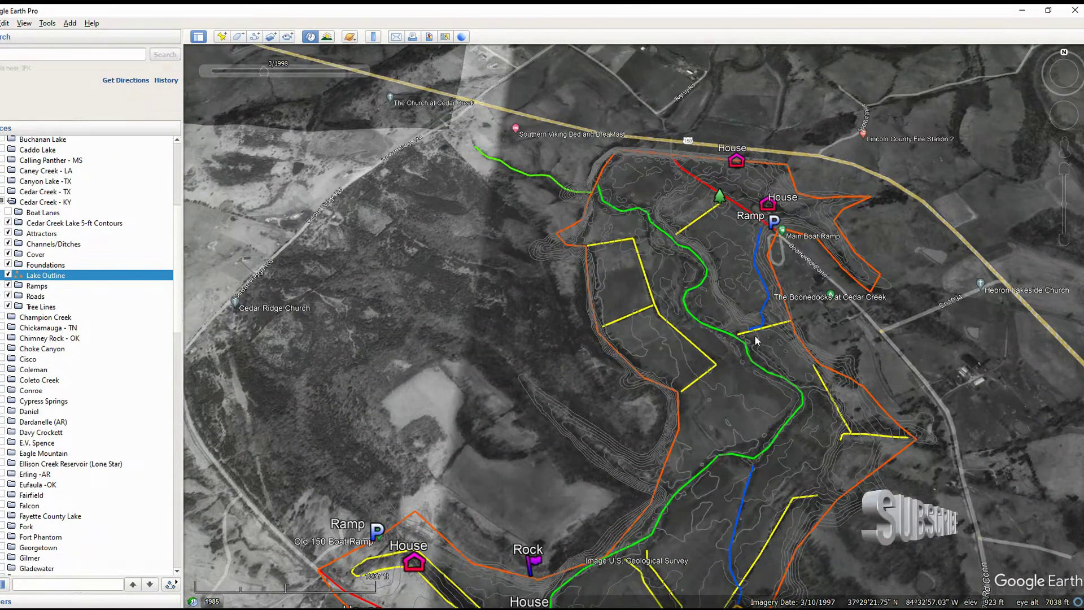
- Show the Boat Lanes layer and inspect the lanes running out from Cowan Rd Boat Ramp
scroll(727, 321, down, 4)
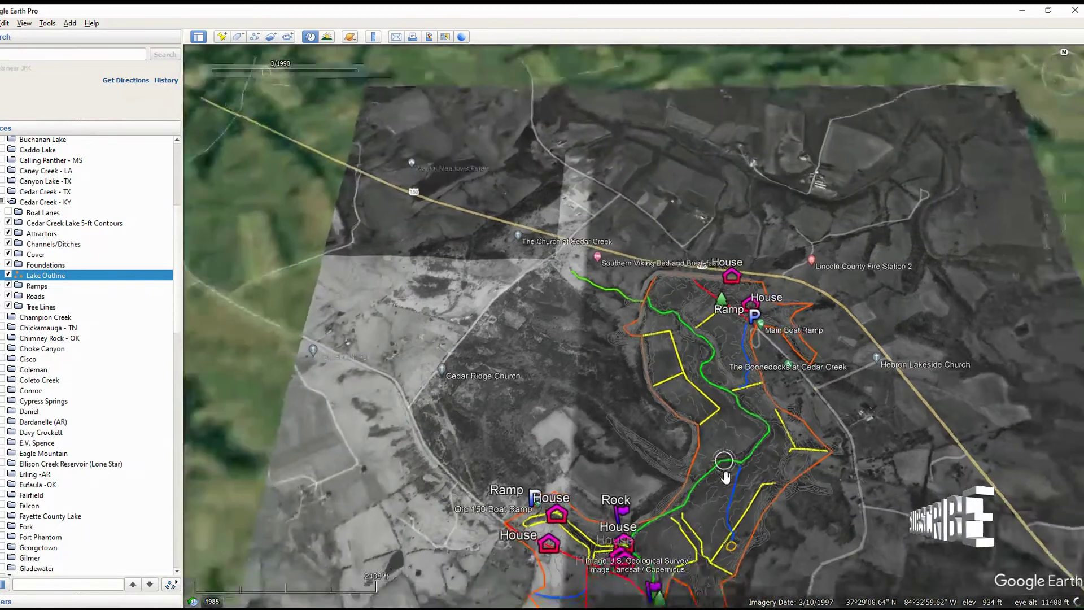
scroll(726, 321, down, 3)
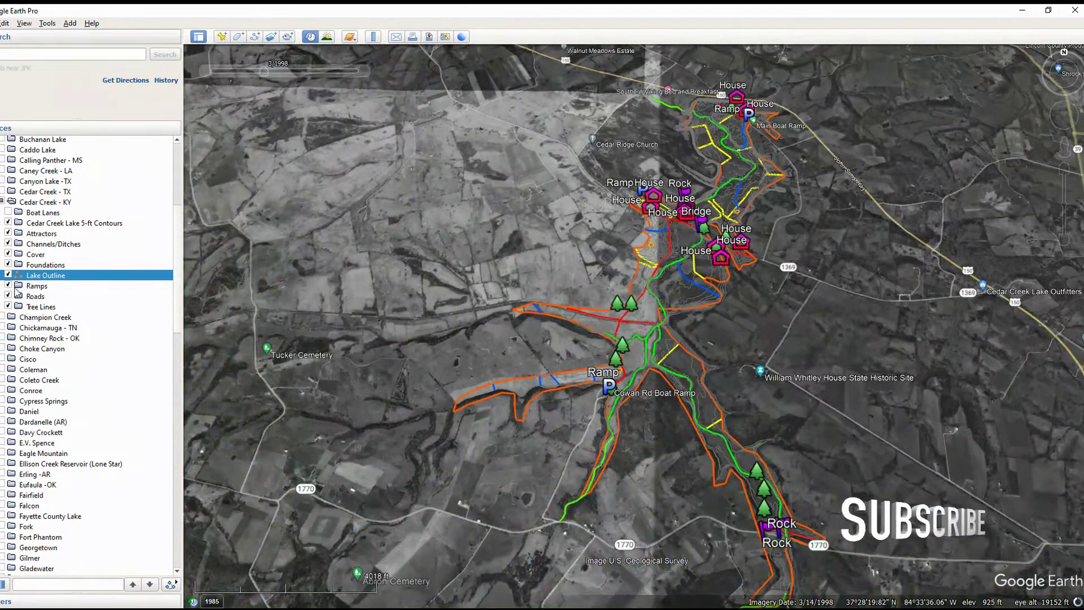
click(8, 213)
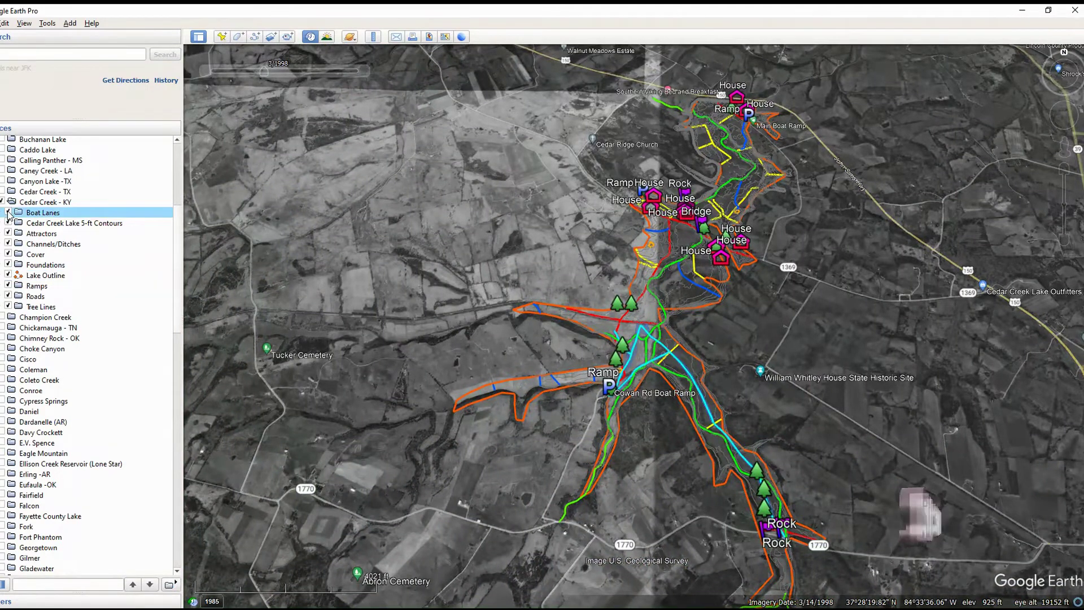
scroll(631, 384, up, 3)
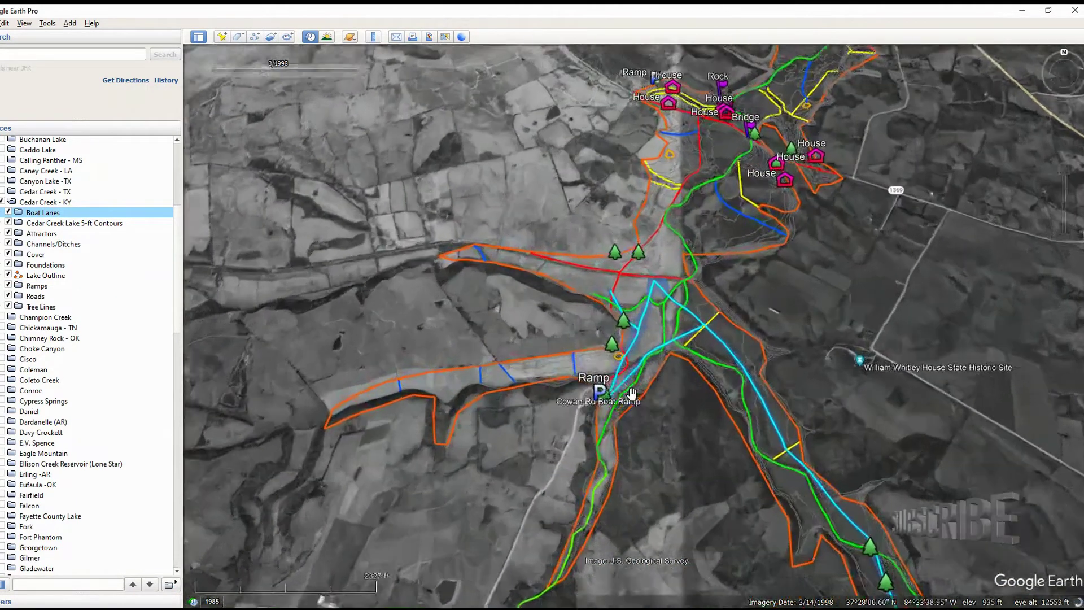
scroll(632, 391, up, 3)
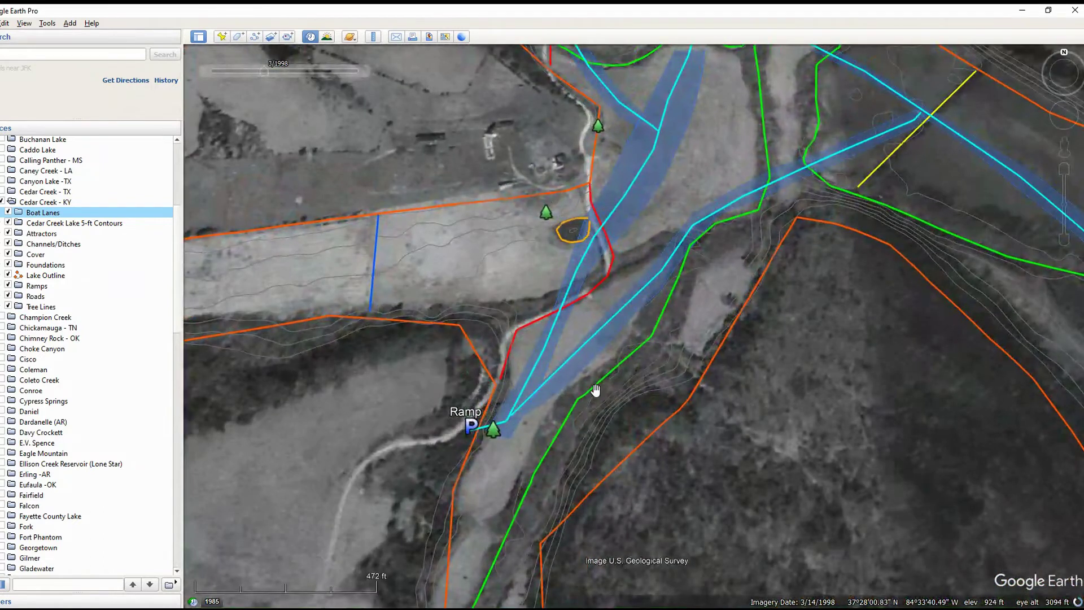
scroll(665, 364, down, 2)
drag(665, 365, 481, 398)
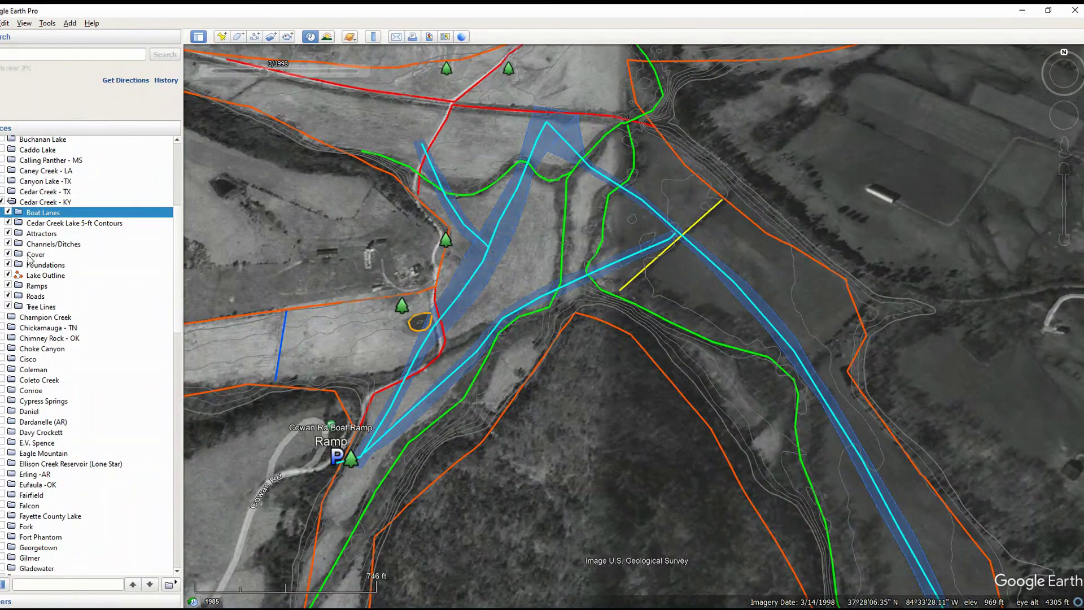
- Switch the historical imagery to 11/2020 for the whole lake and hide the Lake Outline layer
scroll(450, 442, down, 5)
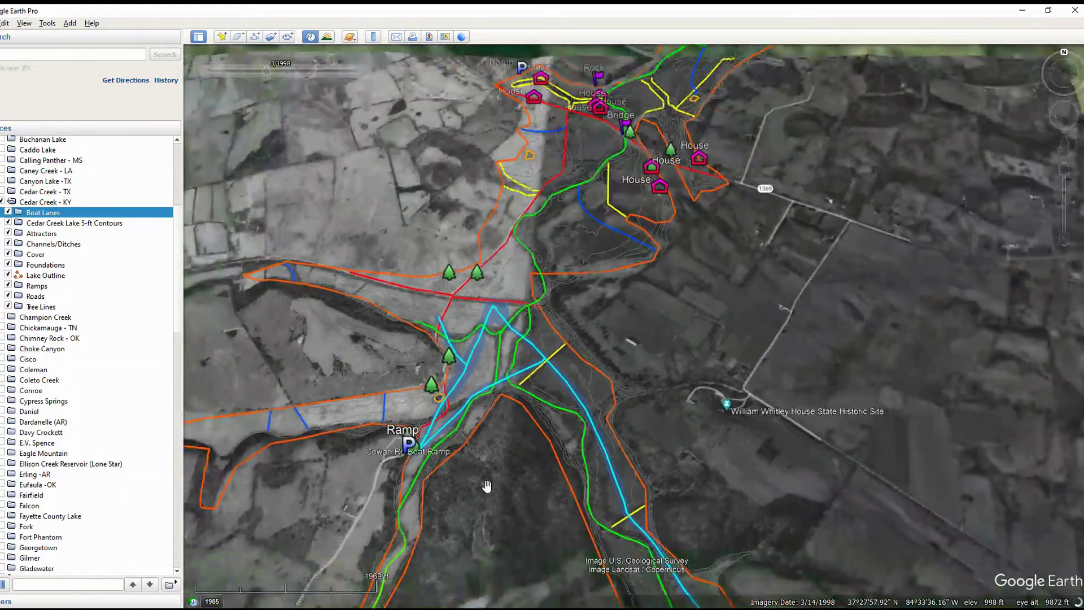
drag(487, 486, 535, 413)
scroll(501, 370, down, 5)
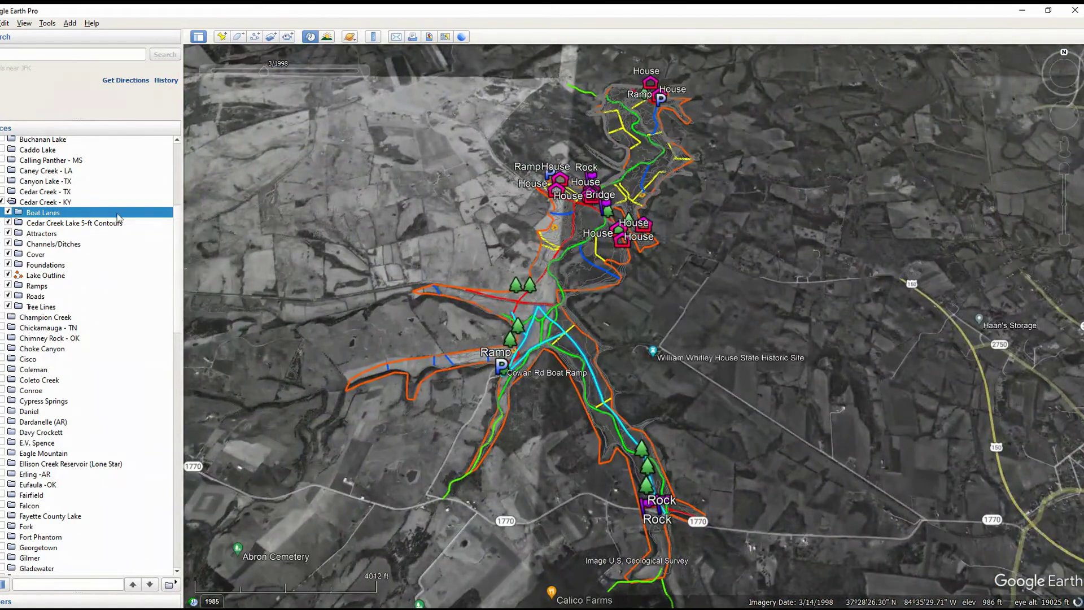
drag(264, 71, 356, 71)
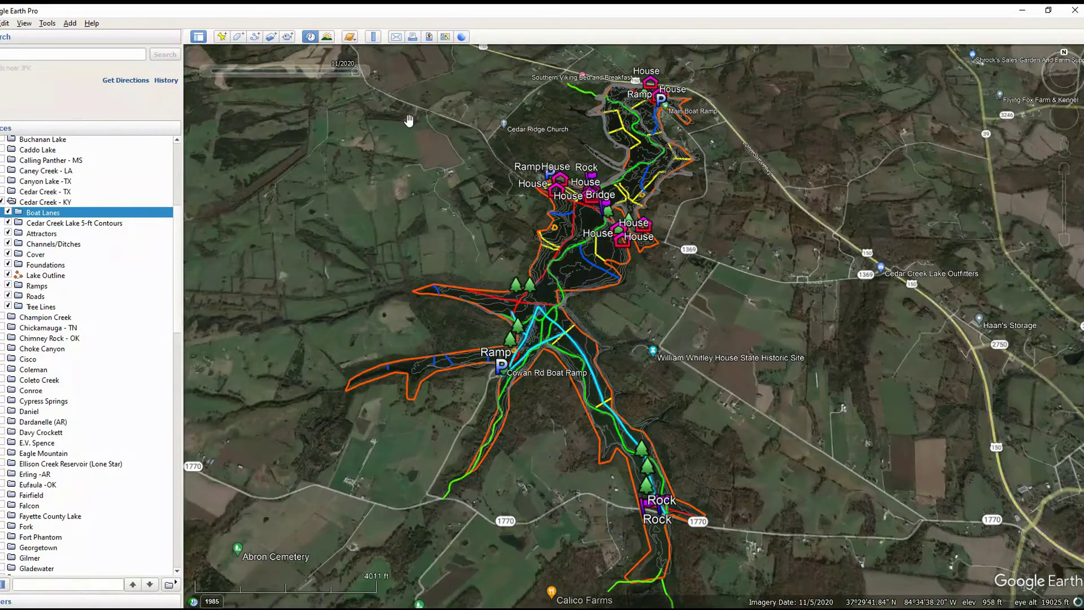
scroll(562, 277, up, 5)
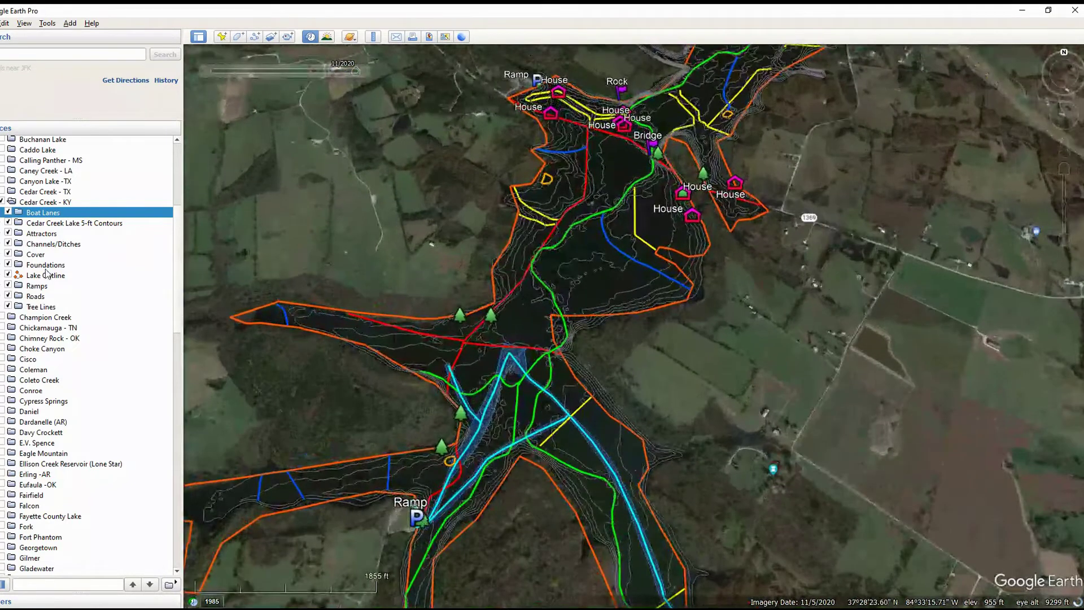
click(8, 275)
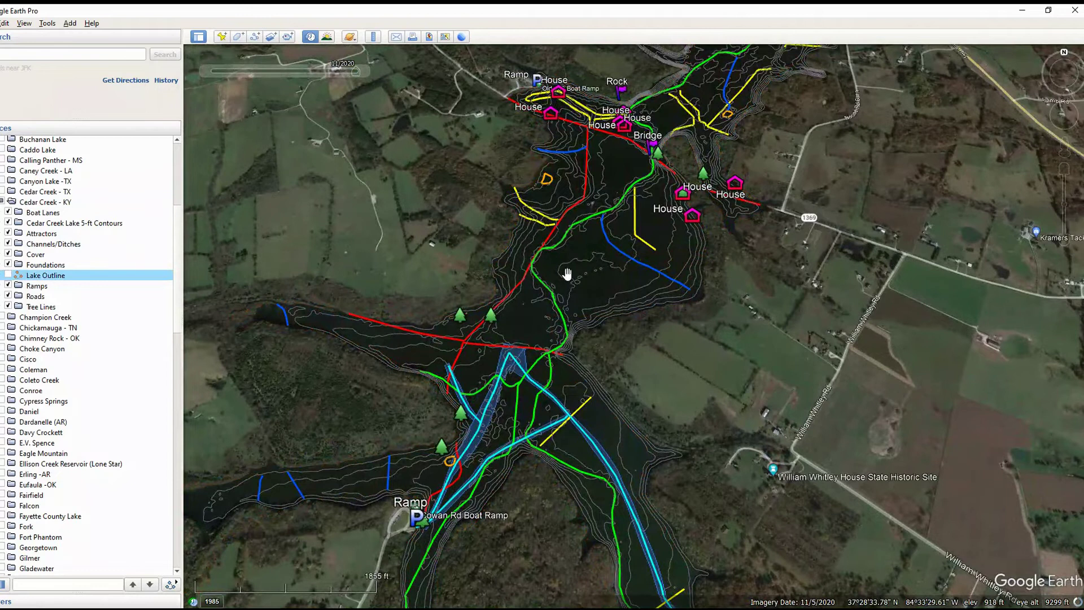
- Follow the boat lane down the southeast arm to the Road 1770 crossing and inspect the two rock locations there
drag(698, 351, 704, 242)
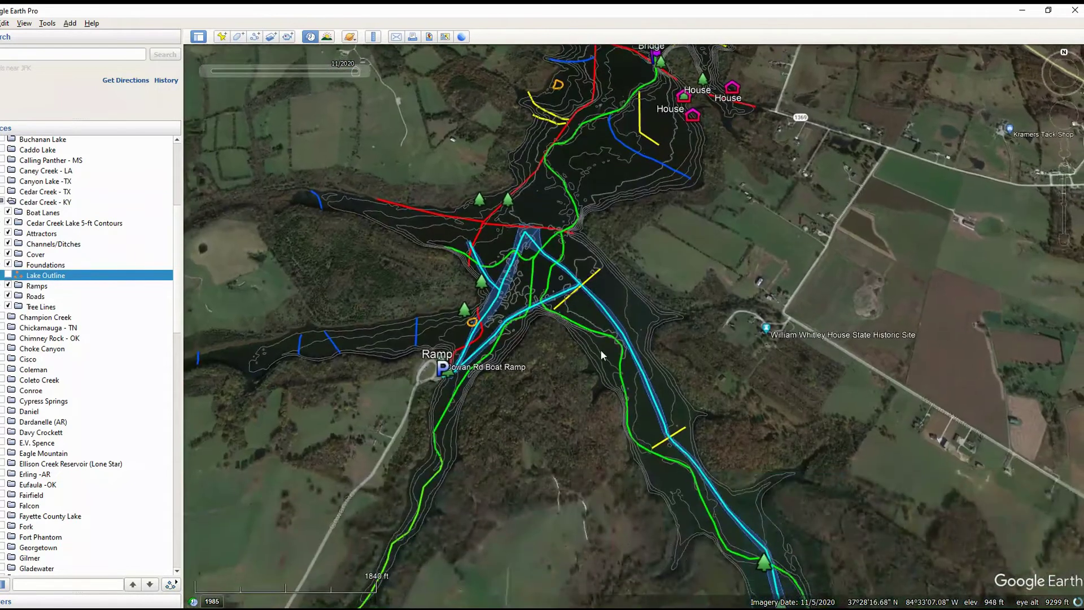
drag(710, 495, 708, 418)
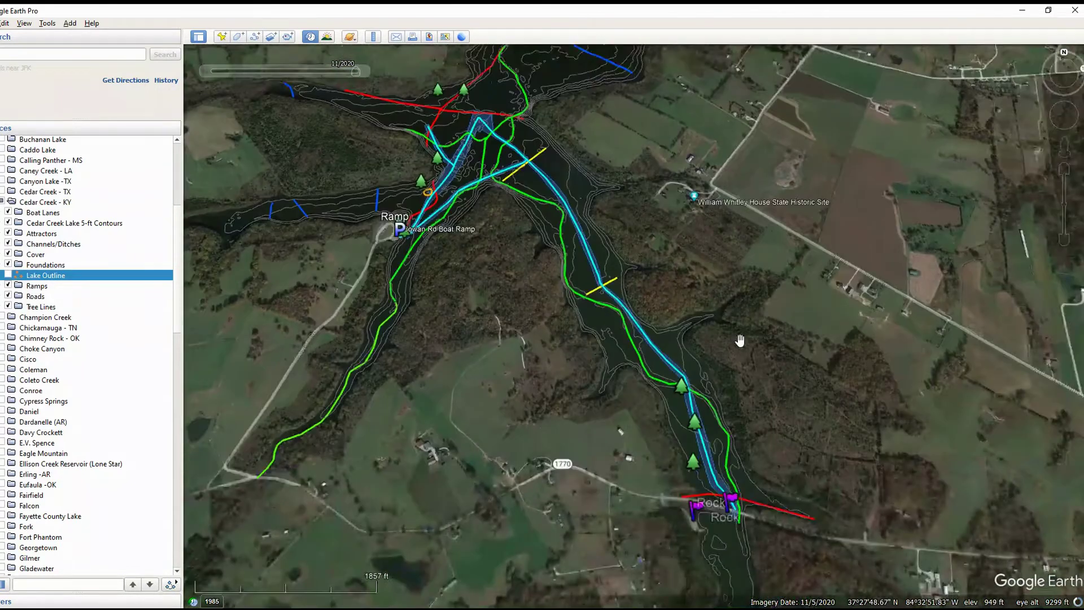
scroll(694, 525, up, 5)
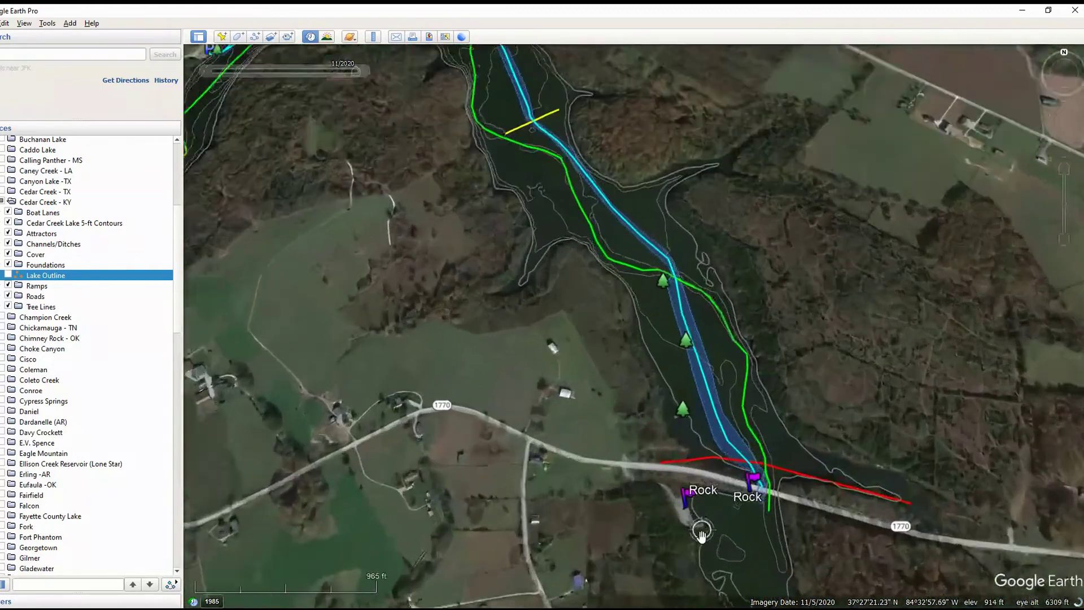
scroll(693, 525, up, 3)
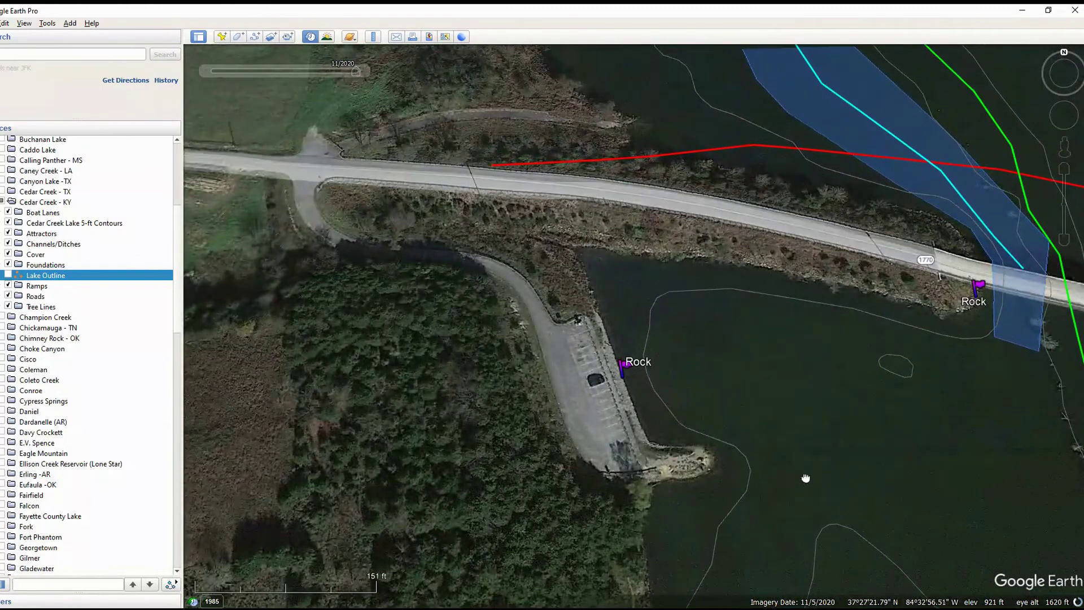
drag(806, 479, 587, 388)
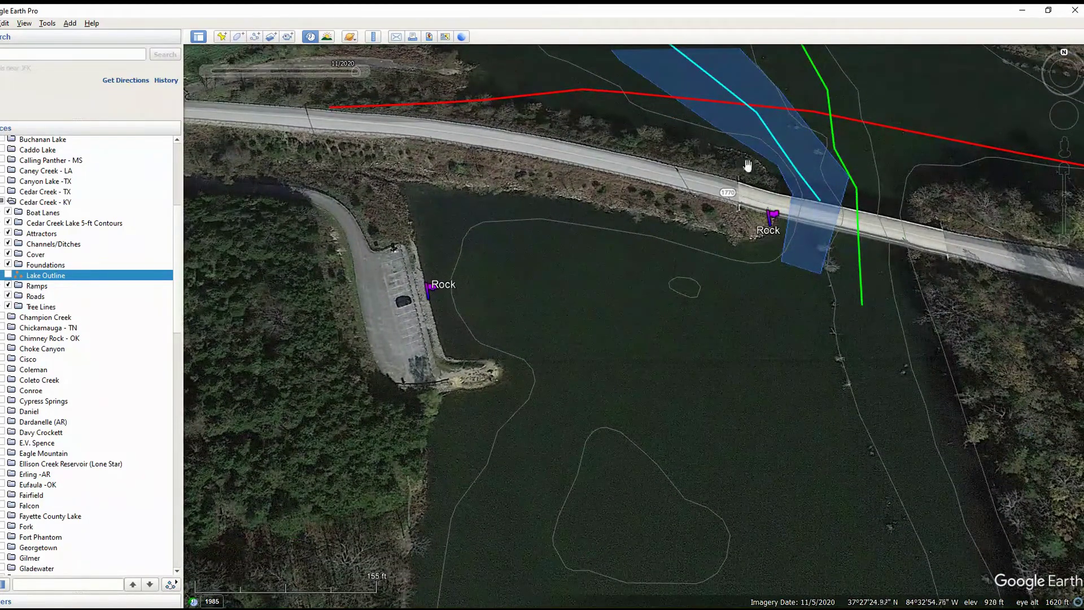
- Follow the boat lane and main channel north from the Road 1770 crossing to the bridge and Old 150 Boat Ramp area
scroll(430, 290, down, 5)
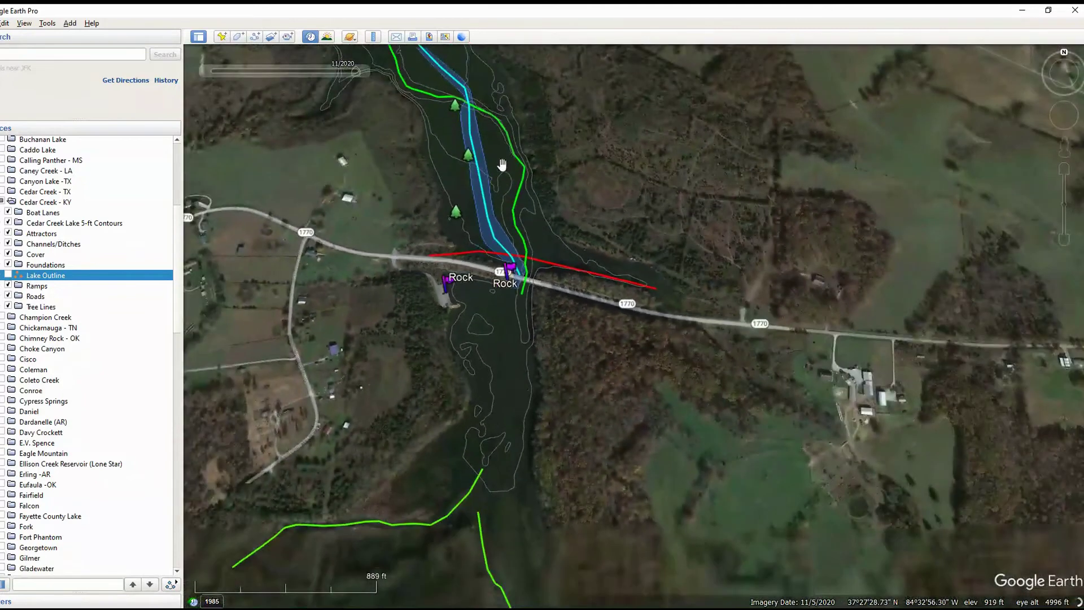
drag(502, 164, 624, 416)
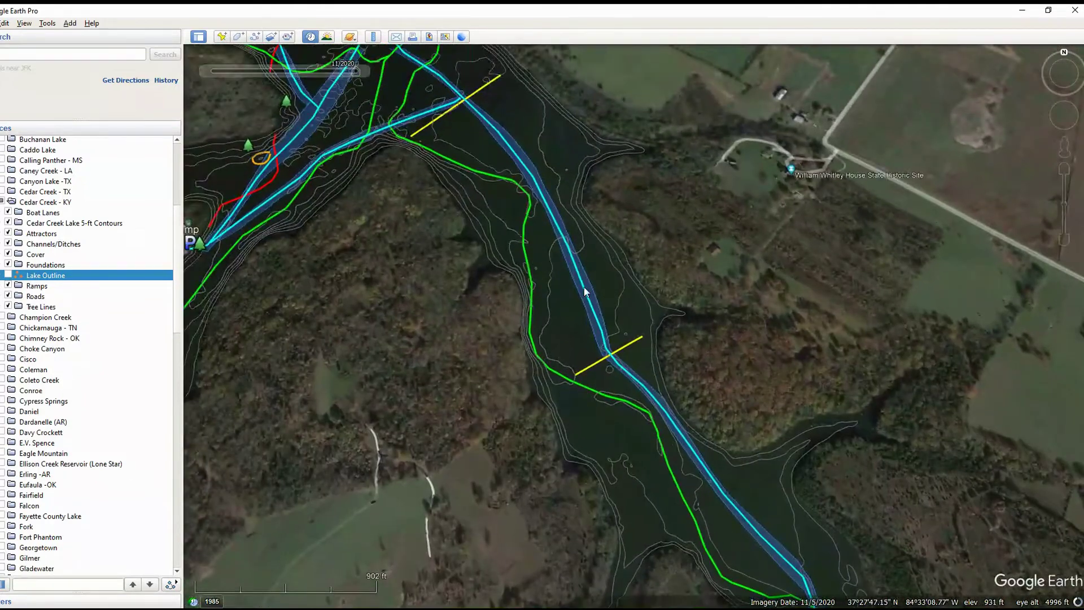
drag(539, 214, 609, 294)
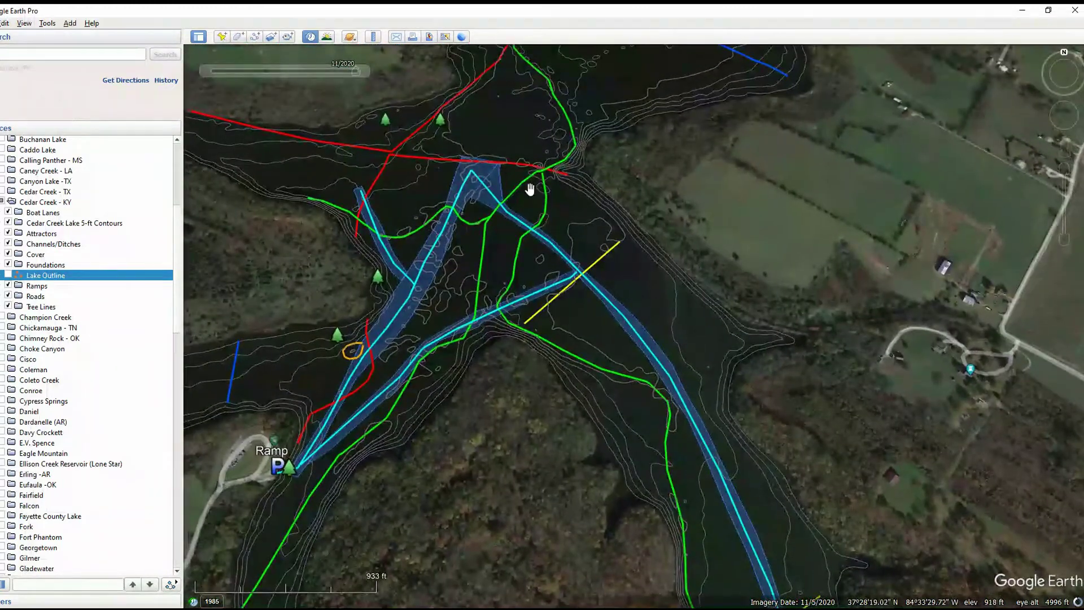
drag(529, 189, 639, 378)
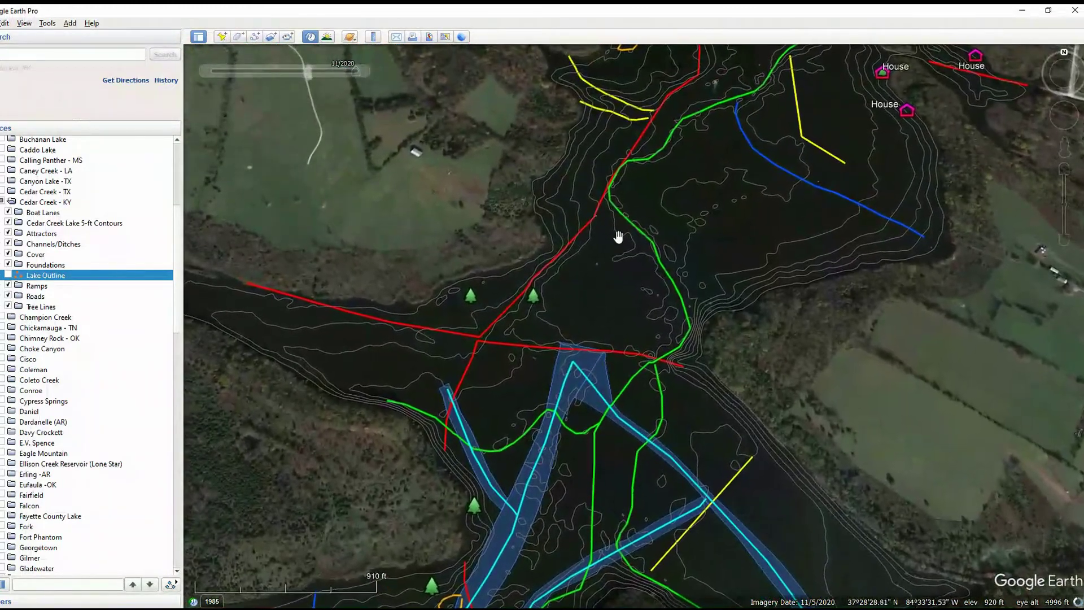
drag(656, 271, 613, 435)
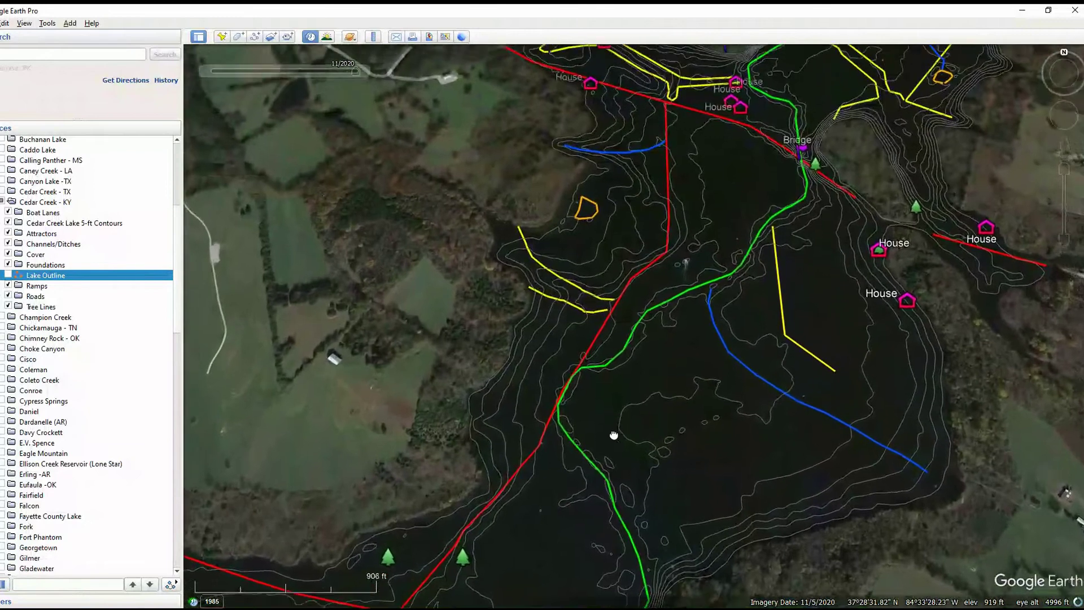
drag(685, 290, 653, 304)
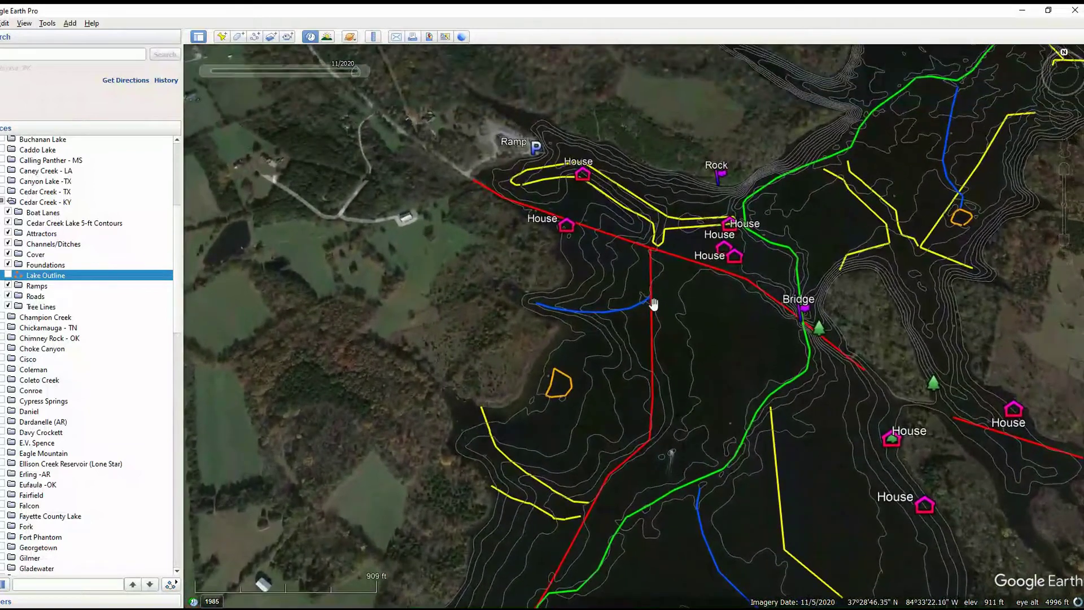
- Inspect the bank around the Rock marker east of Old 150 Boat Ramp and the shoreline just east of it up close
scroll(720, 191, up, 3)
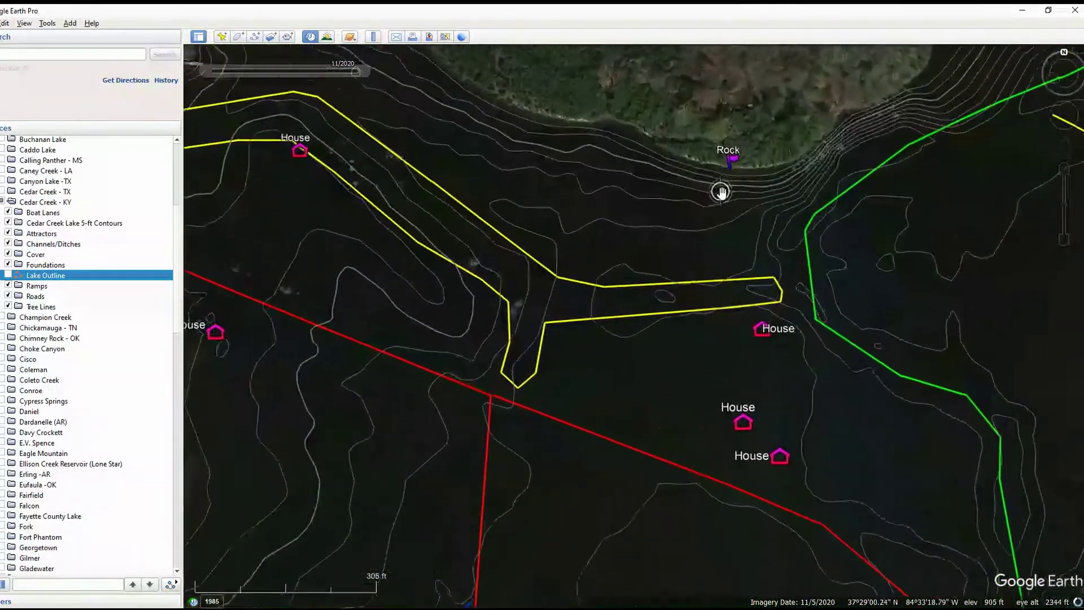
drag(727, 182, 717, 310)
scroll(716, 299, up, 2)
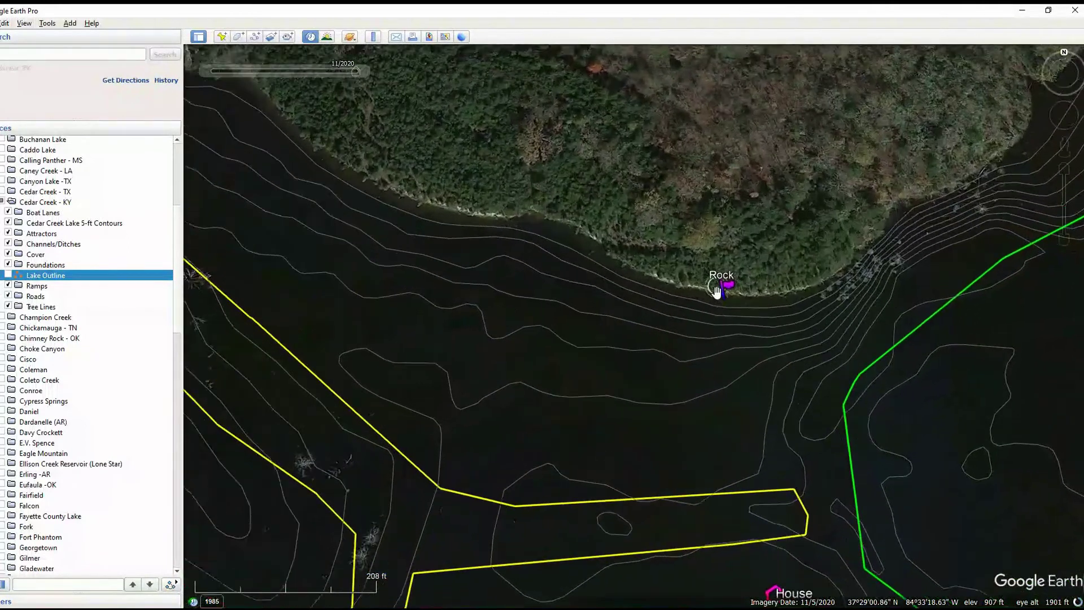
scroll(716, 290, up, 1)
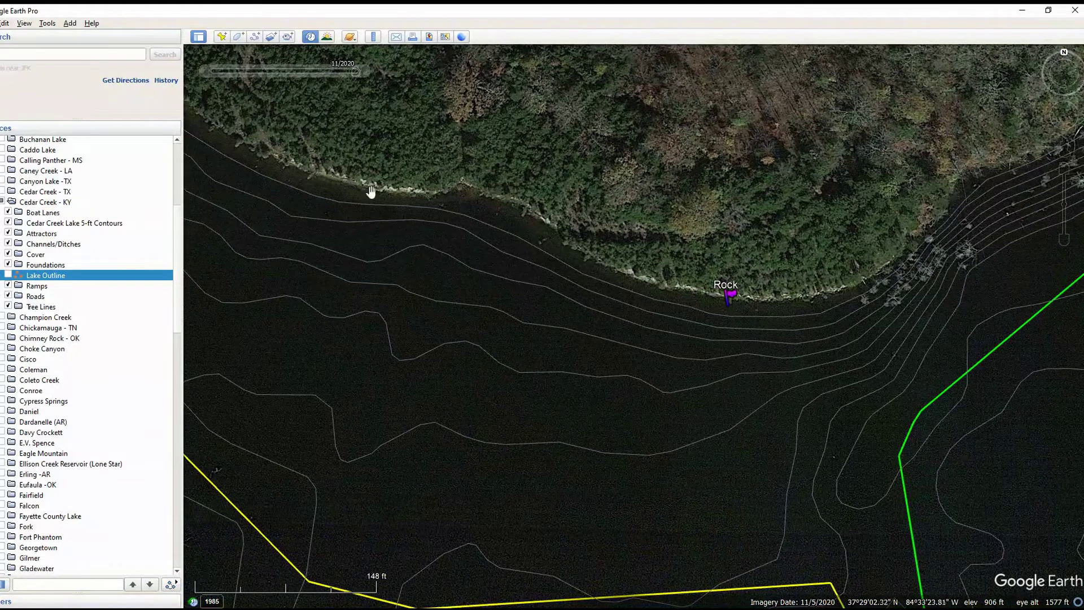
drag(836, 321, 418, 336)
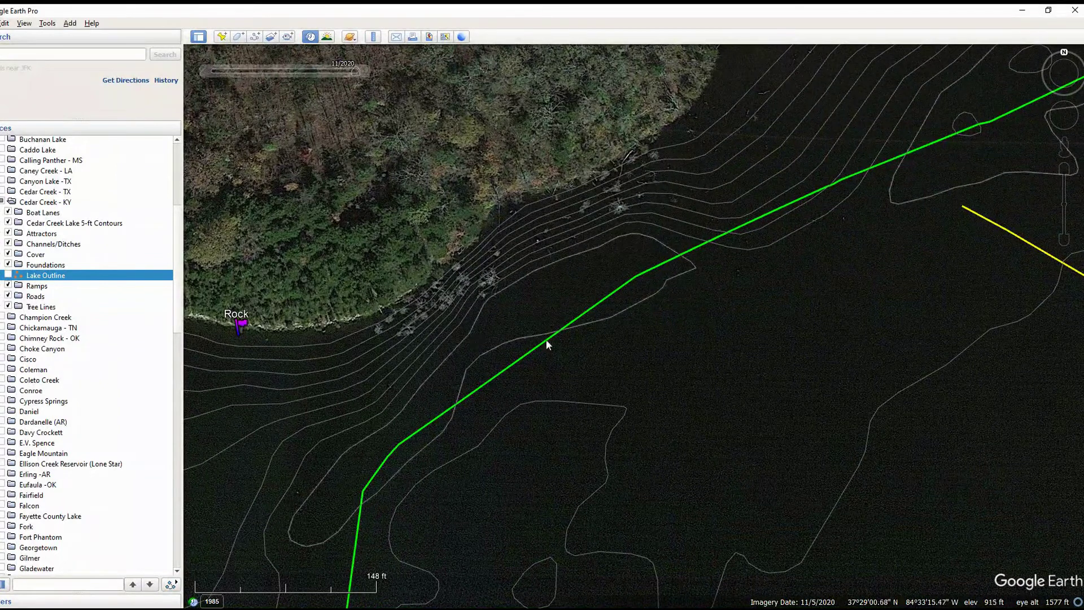
- Follow the shoreline northeast from the Rock marker and examine the banks of the narrow cove on the west shore for standing timber
scroll(658, 330, down, 1)
scroll(657, 331, down, 2)
drag(805, 157, 477, 390)
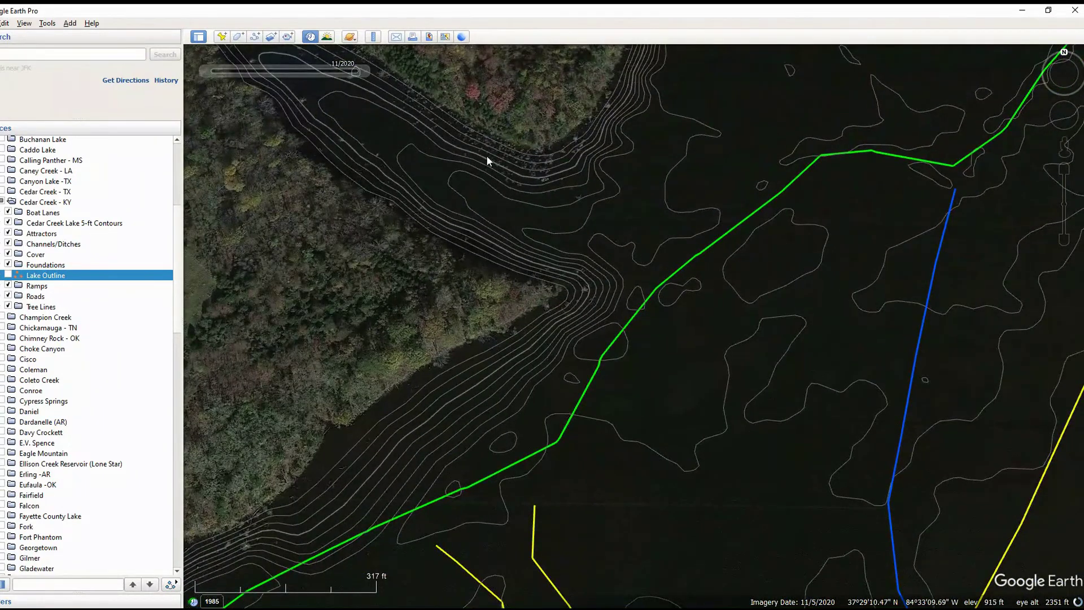
drag(486, 155, 662, 408)
scroll(662, 408, up, 2)
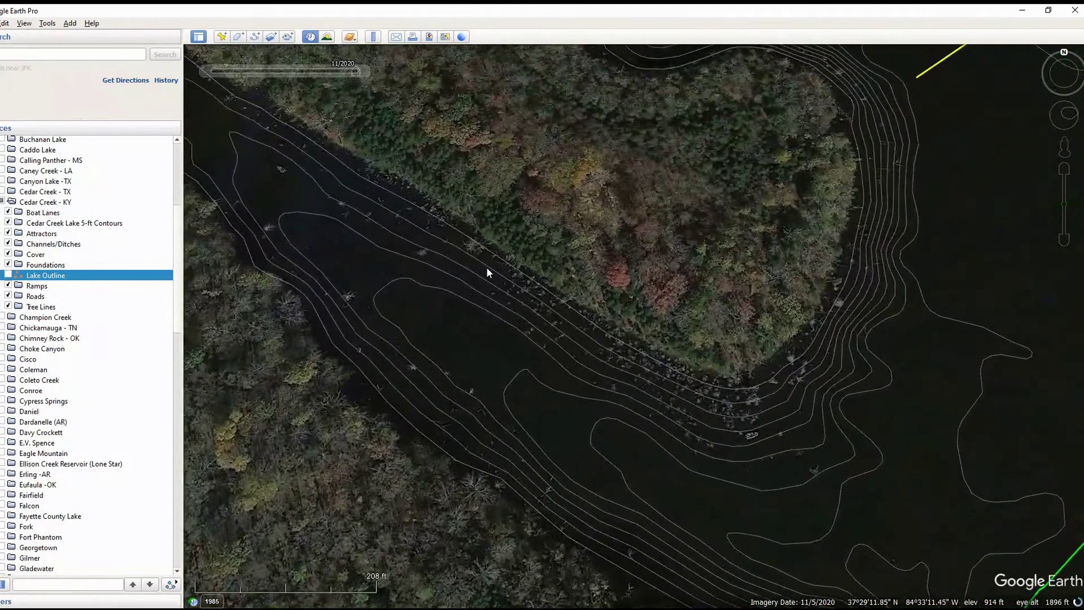
drag(842, 291, 620, 503)
- Review the mapped layers at the lake's north end around Main Boat Ramp
scroll(619, 502, down, 5)
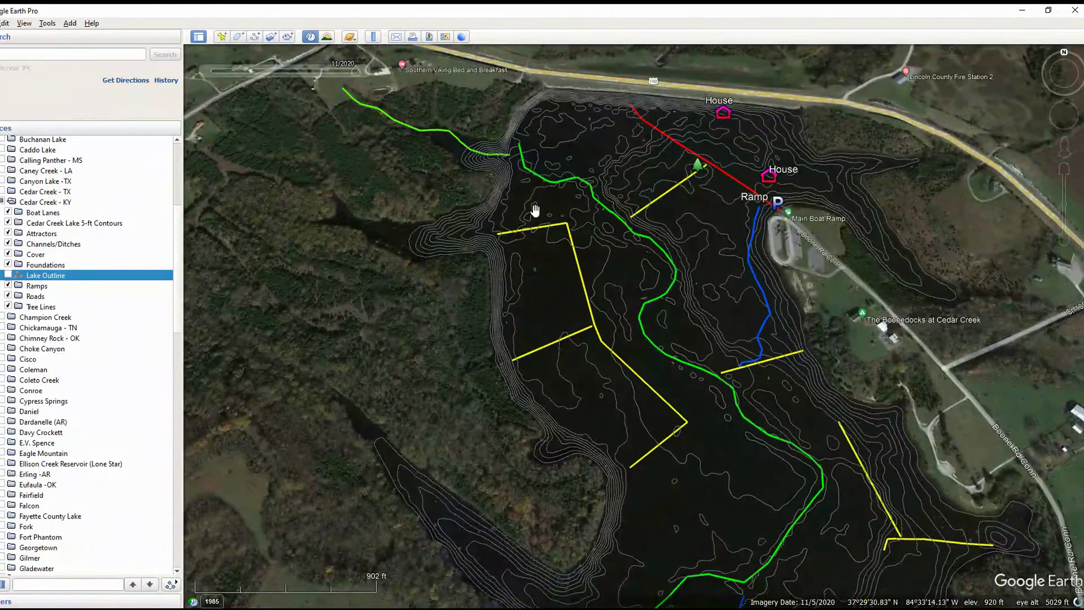
drag(702, 466, 614, 425)
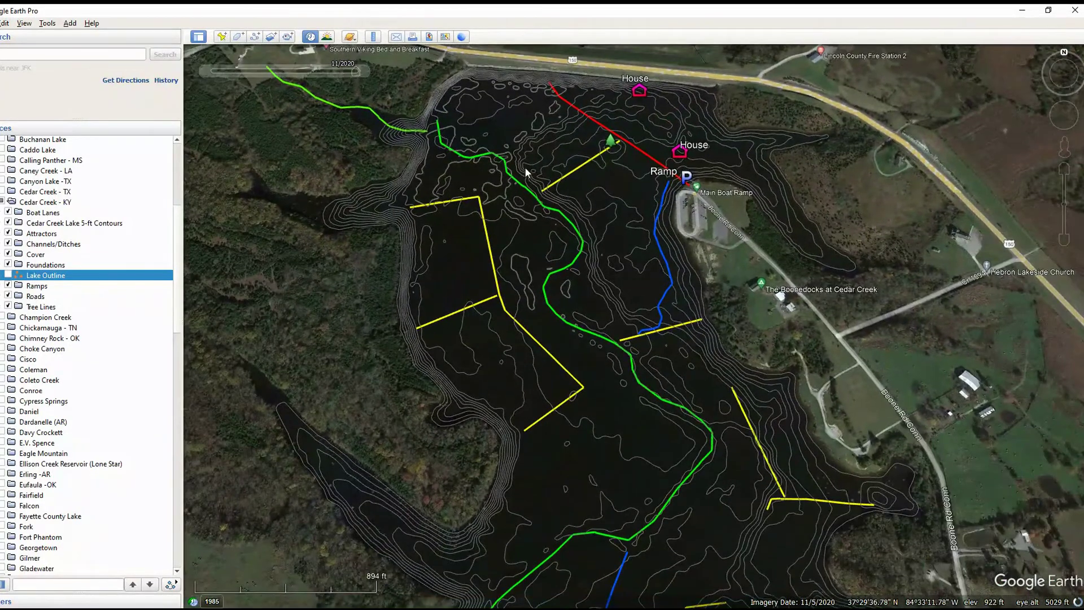
scroll(611, 486, down, 3)
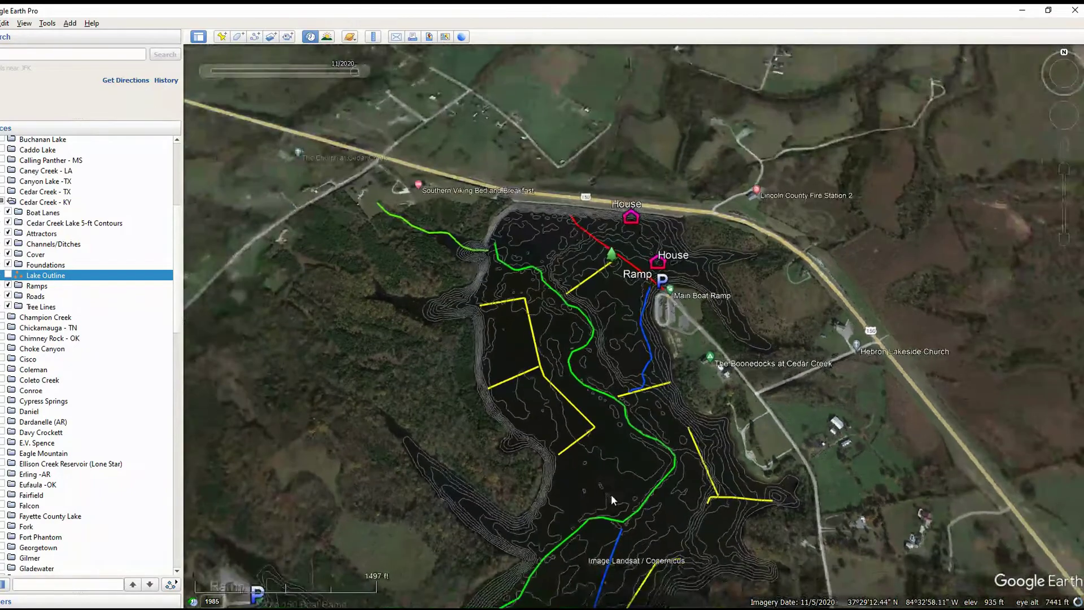
- Review all displayed layers across the whole lake, from Main Boat Ramp south to the Road 1770 crossing
drag(611, 494, 572, 242)
scroll(572, 241, down, 5)
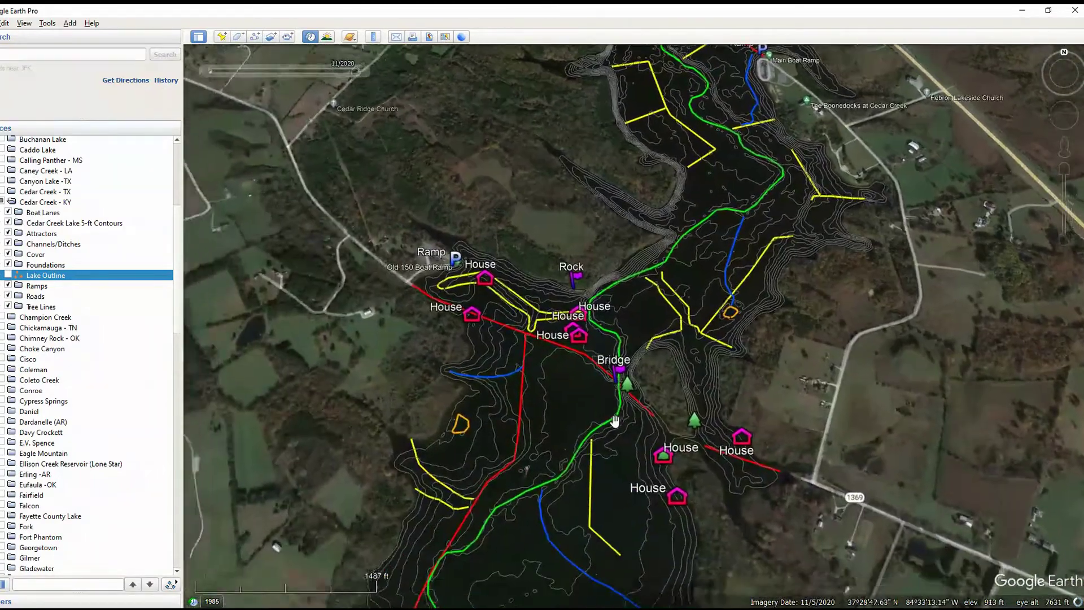
scroll(618, 486, down, 3)
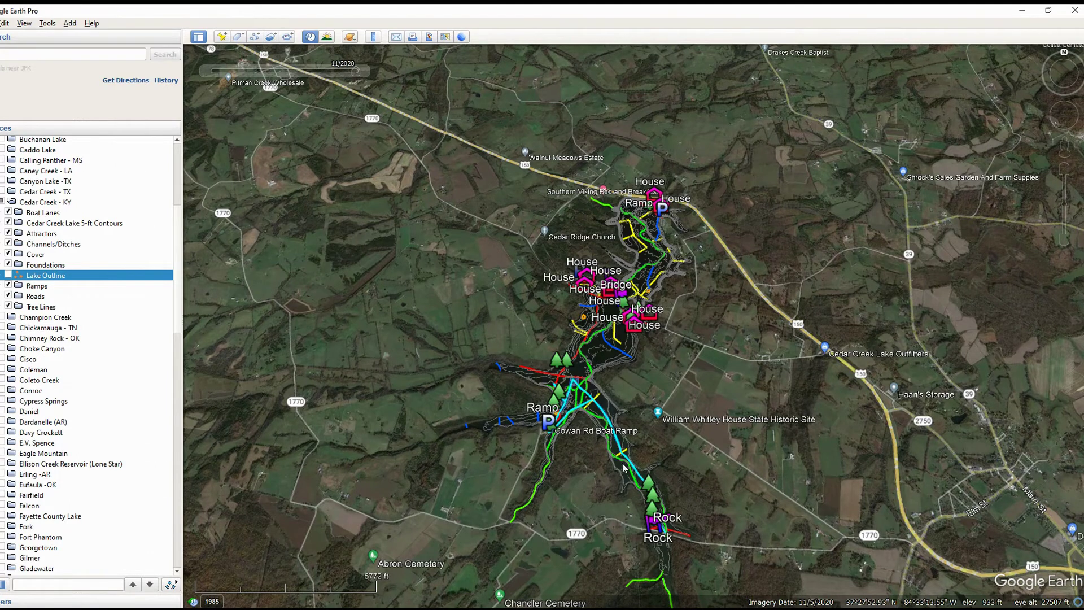
scroll(628, 466, up, 3)
drag(552, 472, 594, 433)
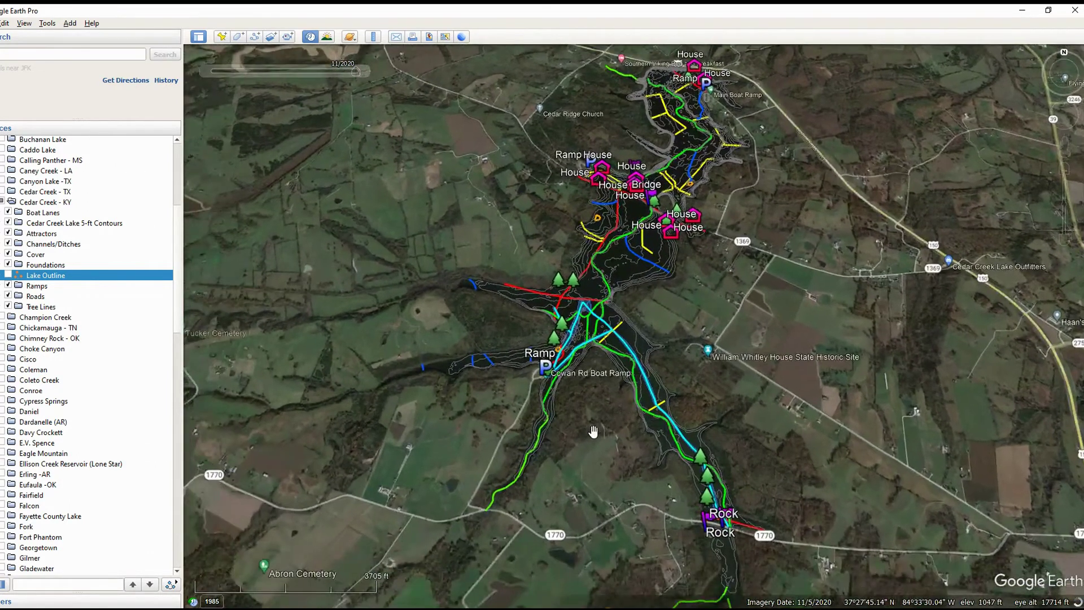